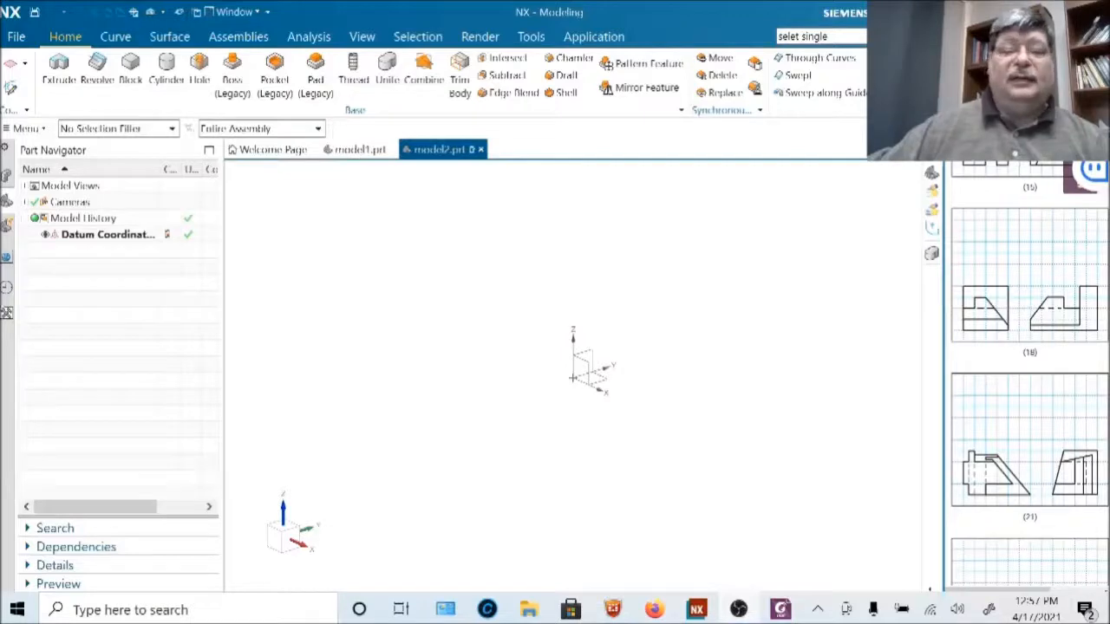
- Show the Welcome Page and close the open parts model1.prt and model2.prt
click(303, 149)
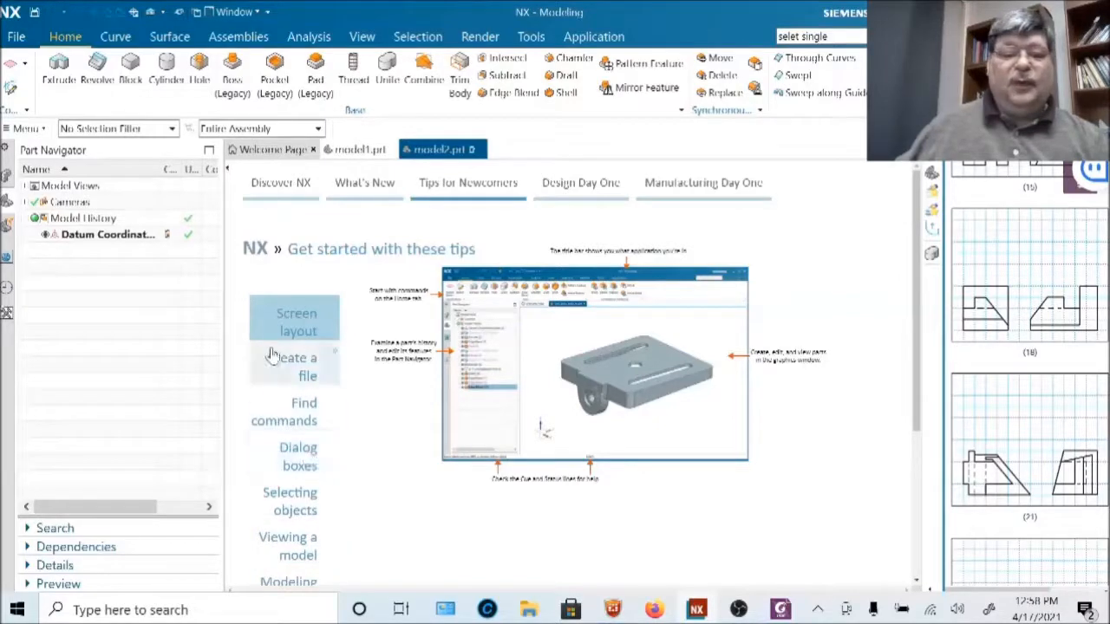
drag(339, 152, 318, 273)
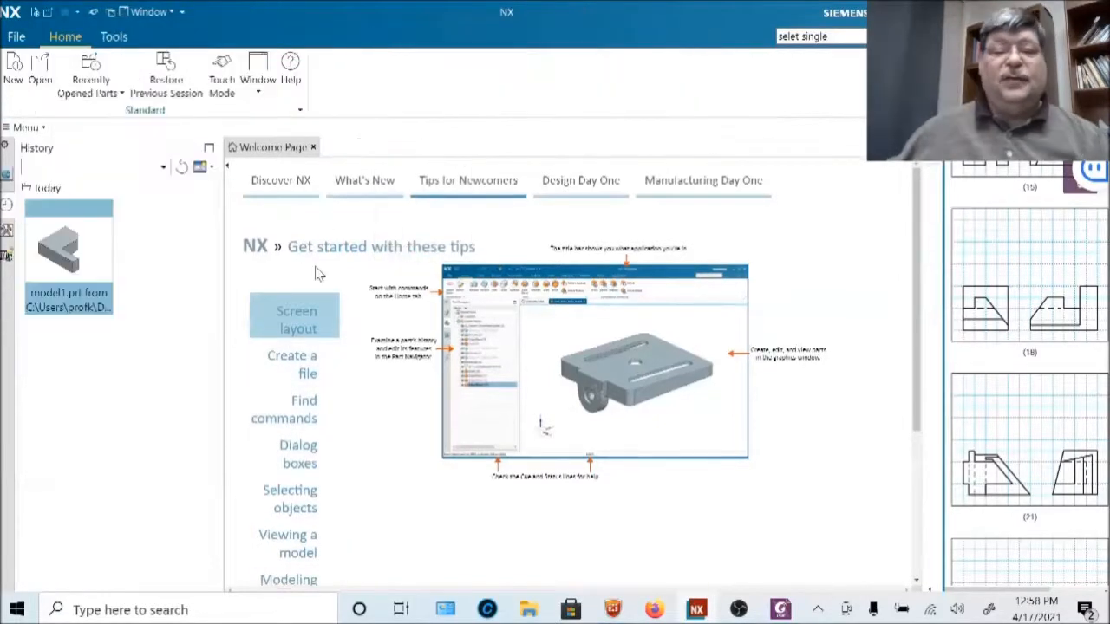
- Start a new file from the Model template in millimetres, named with the username followed by "-W3#18"
click(12, 66)
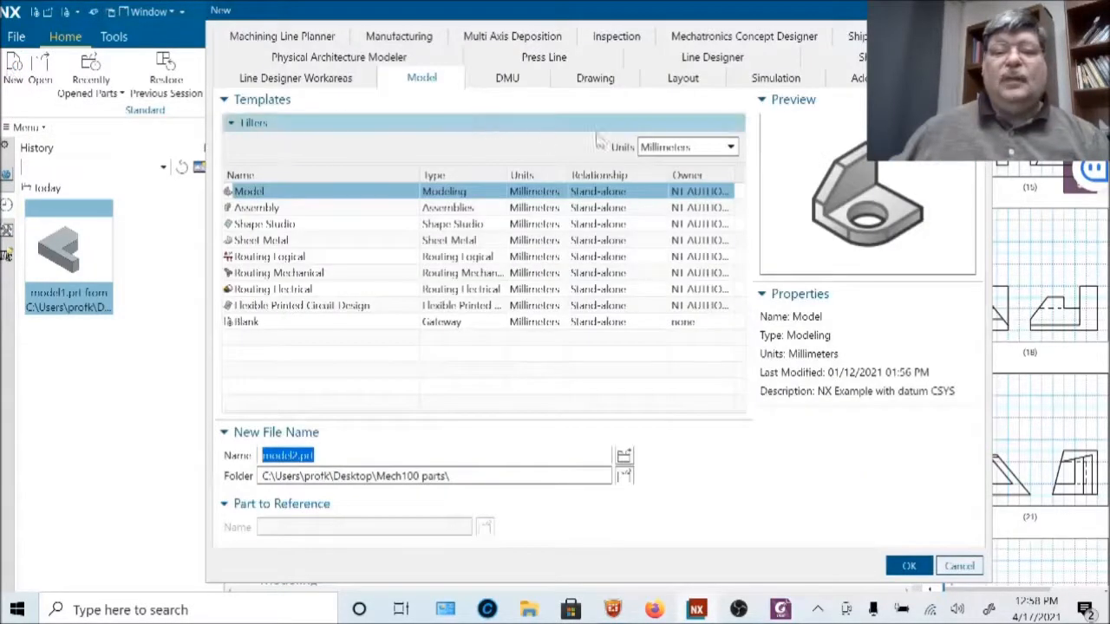
click(663, 149)
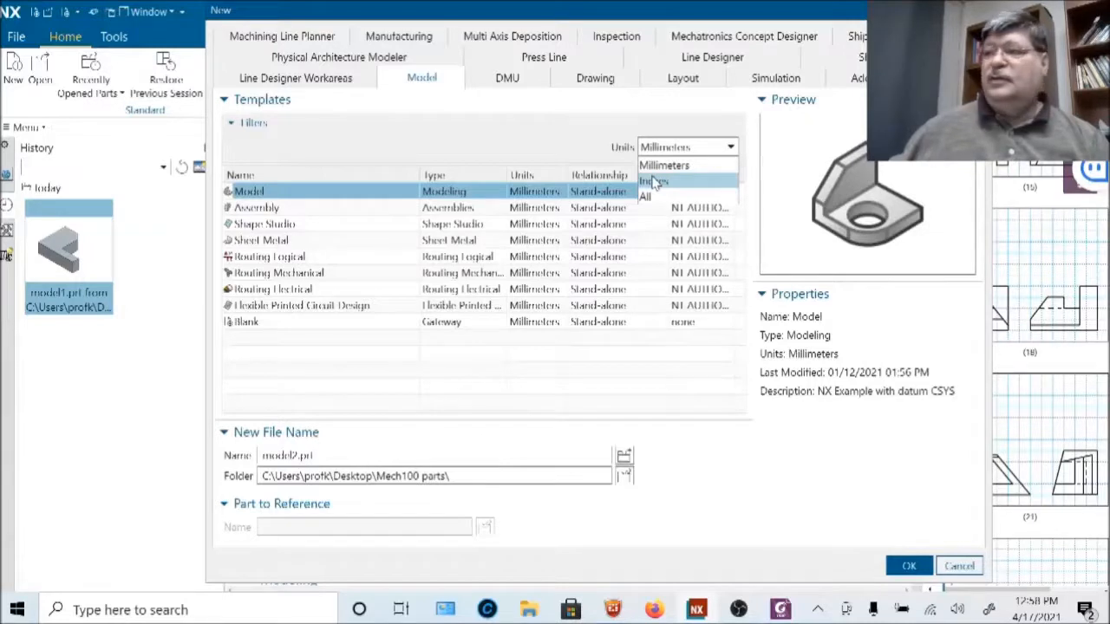
click(646, 15)
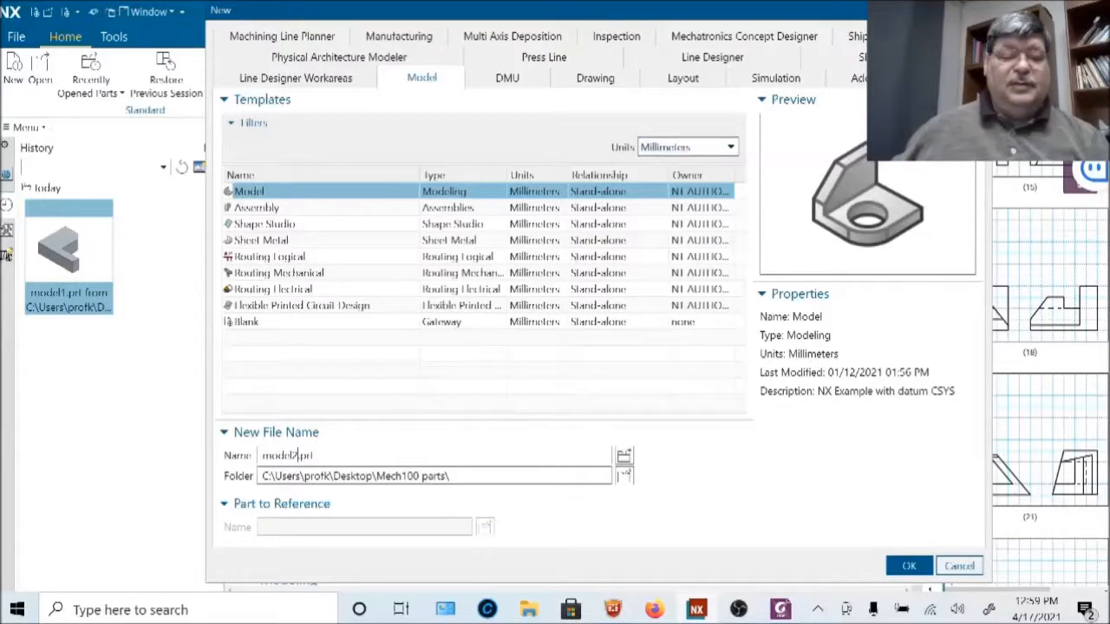
double_click(286, 456)
text(ked)
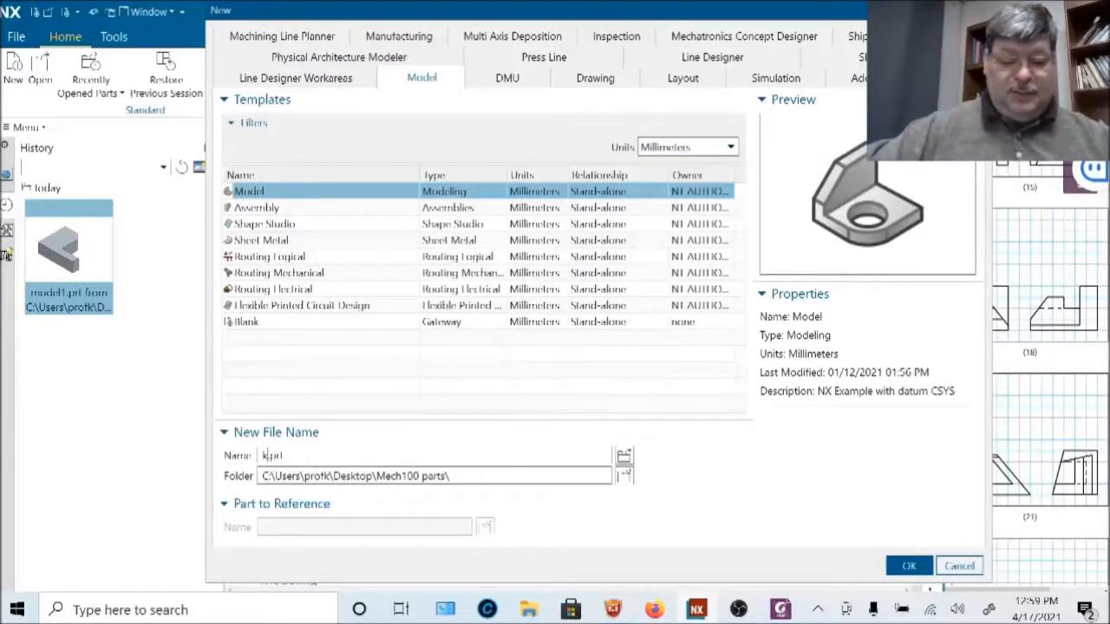
text(dy)
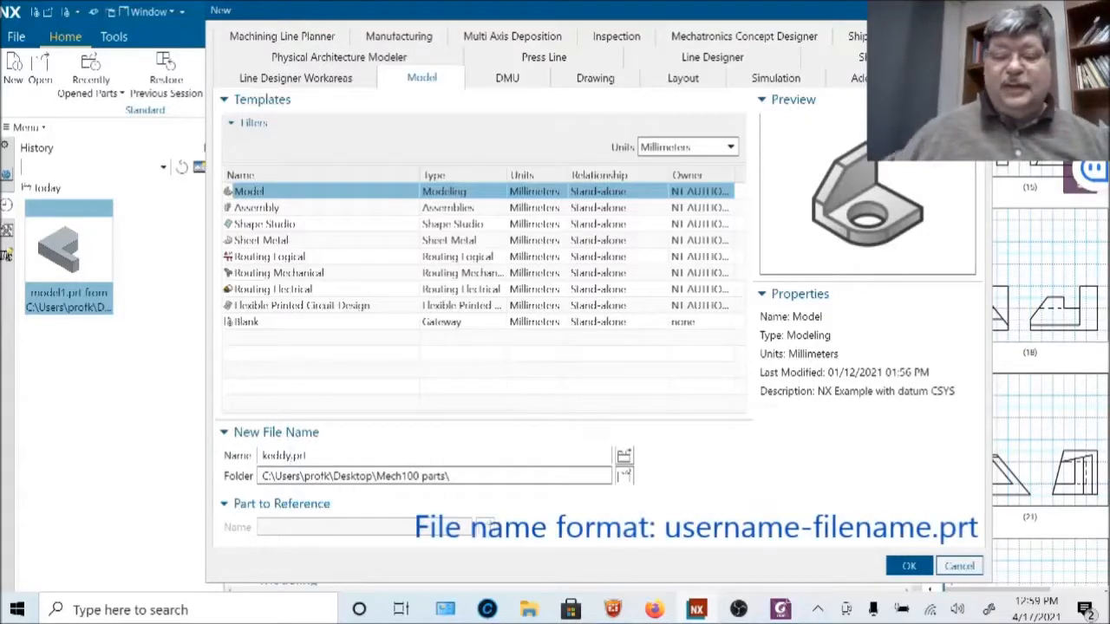
text(-)
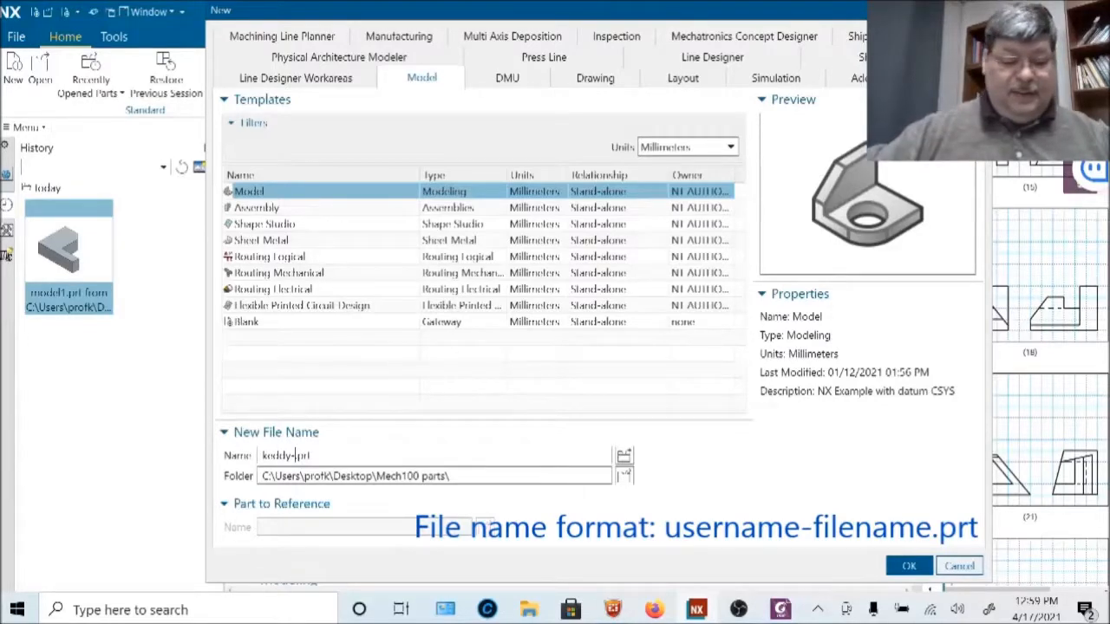
text(W3)
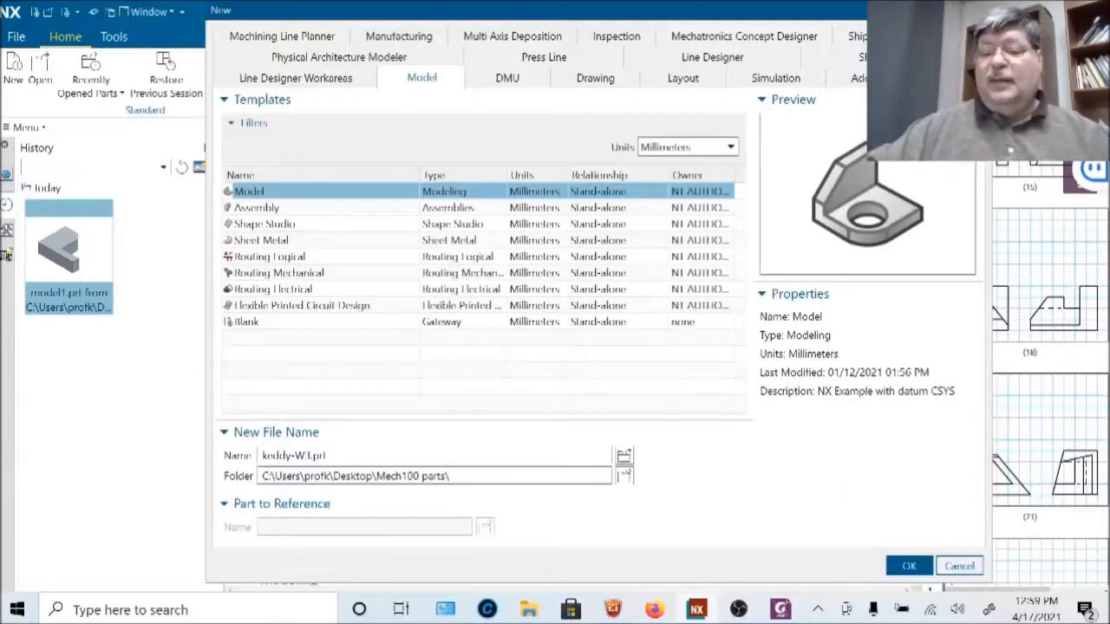
text(1B)
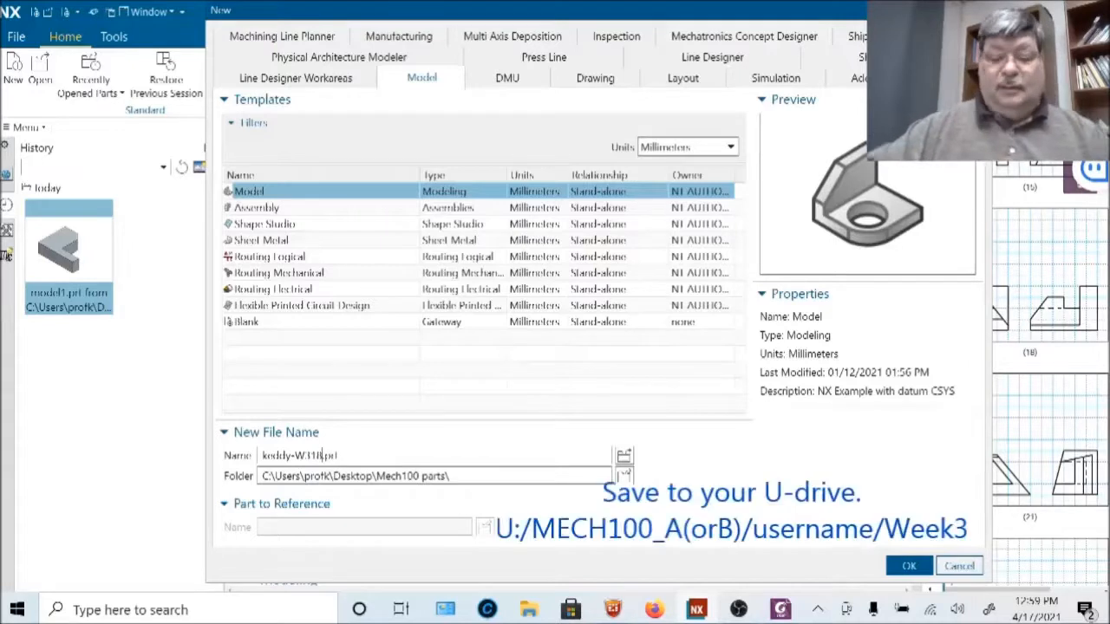
text(#)
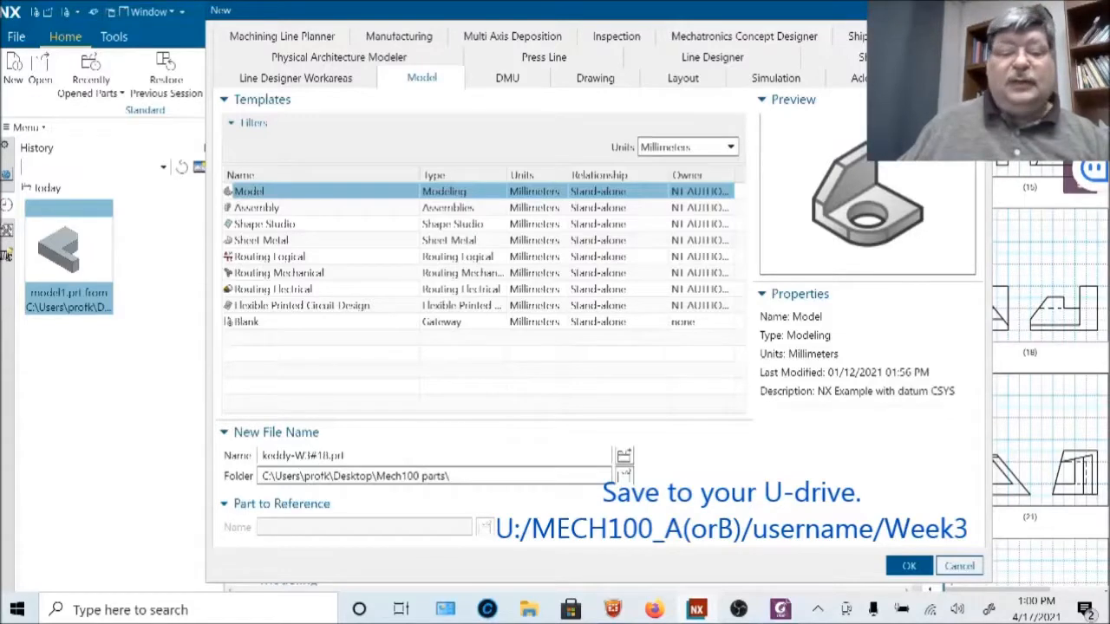
- Choose the Mech100 parts folder on the Desktop as the save location and create the new part
click(622, 475)
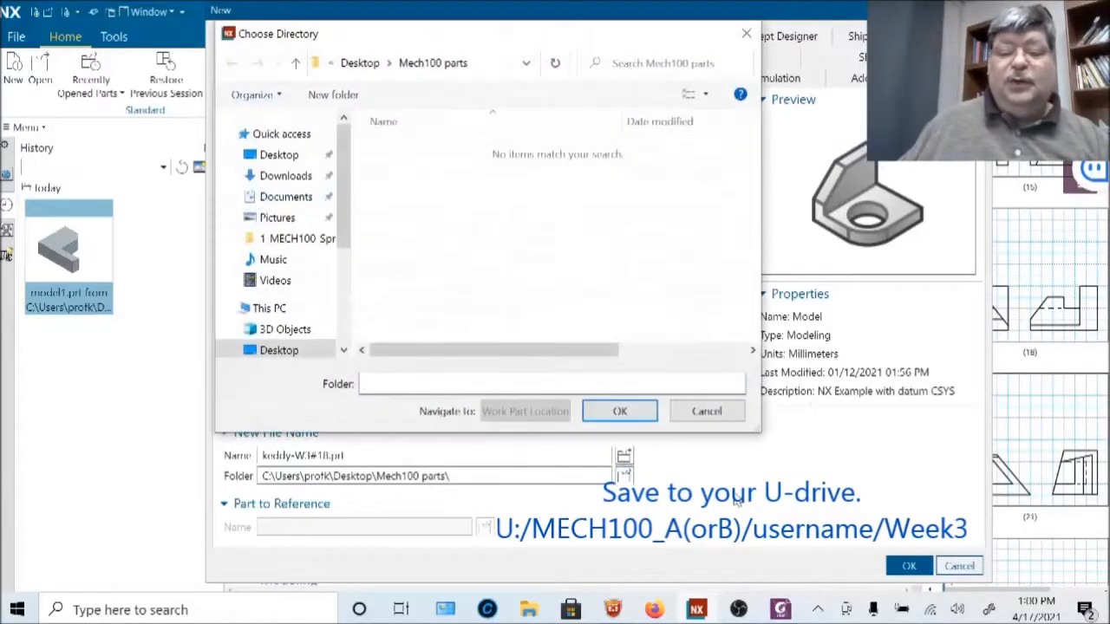
drag(348, 278, 487, 349)
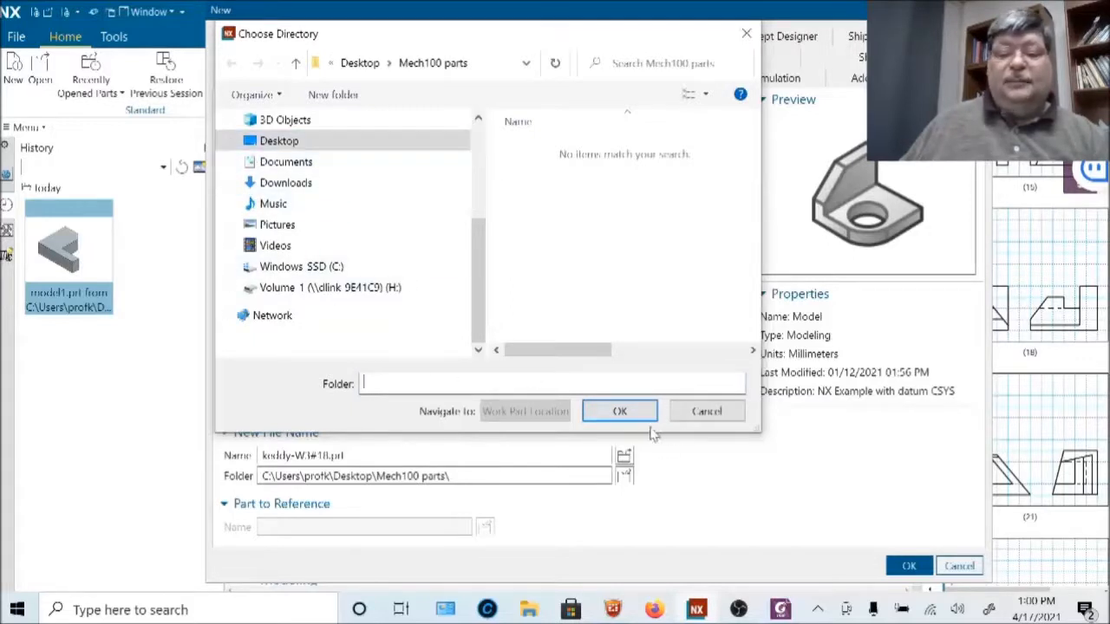
click(290, 143)
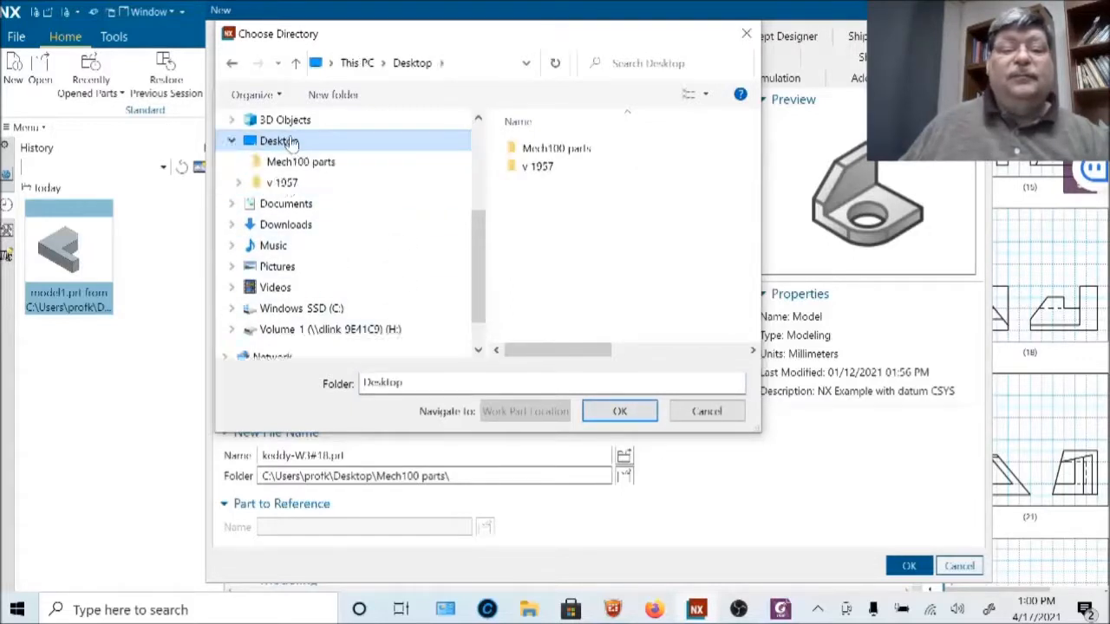
double_click(566, 146)
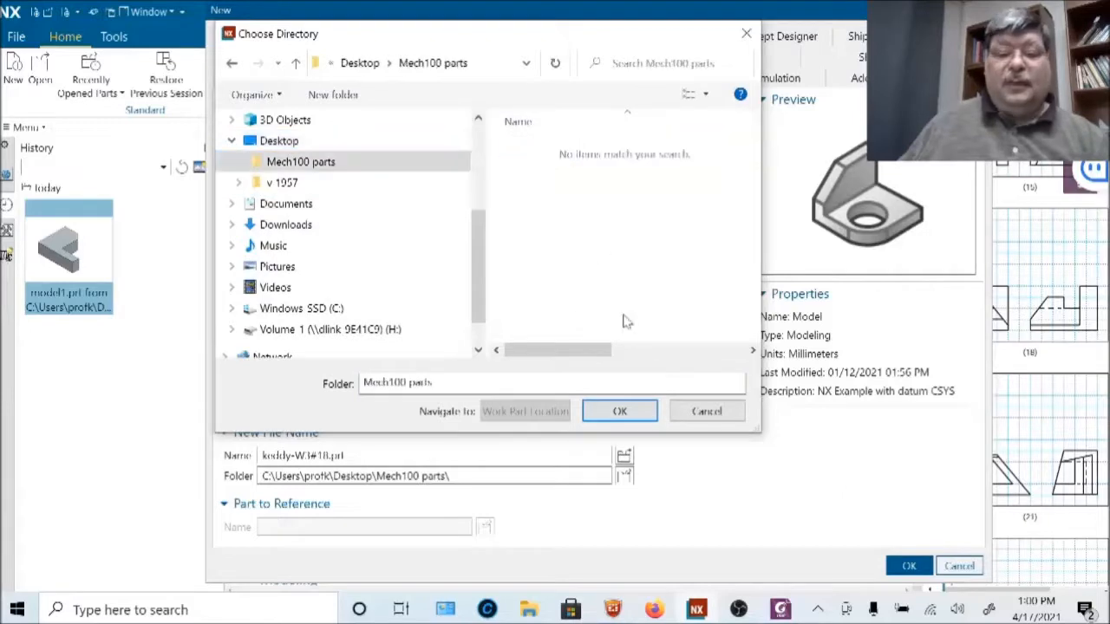
click(650, 414)
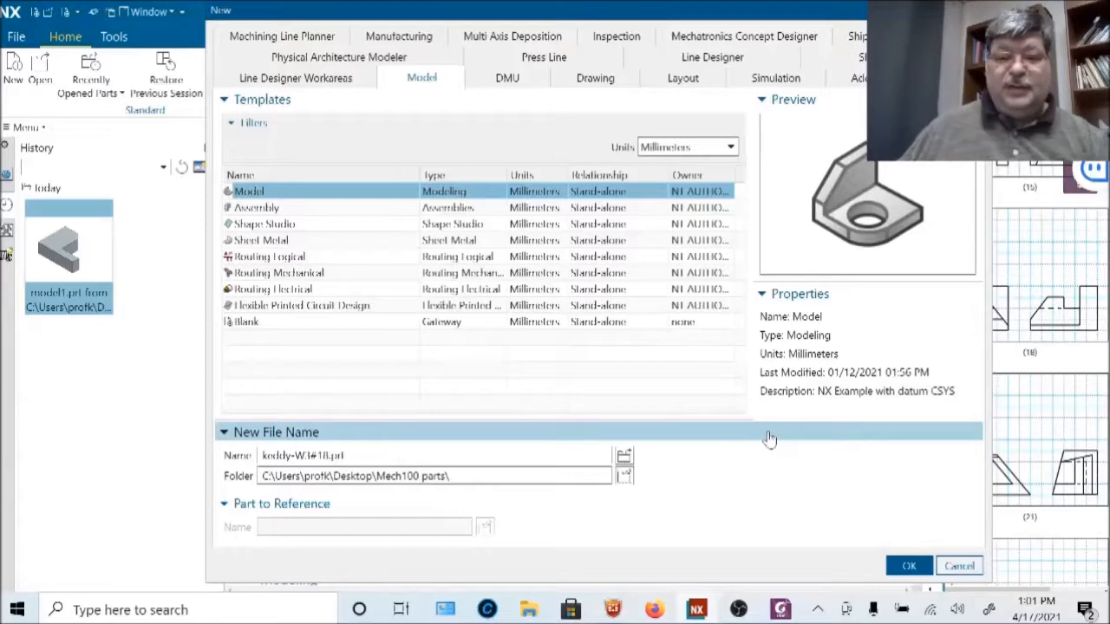
click(909, 567)
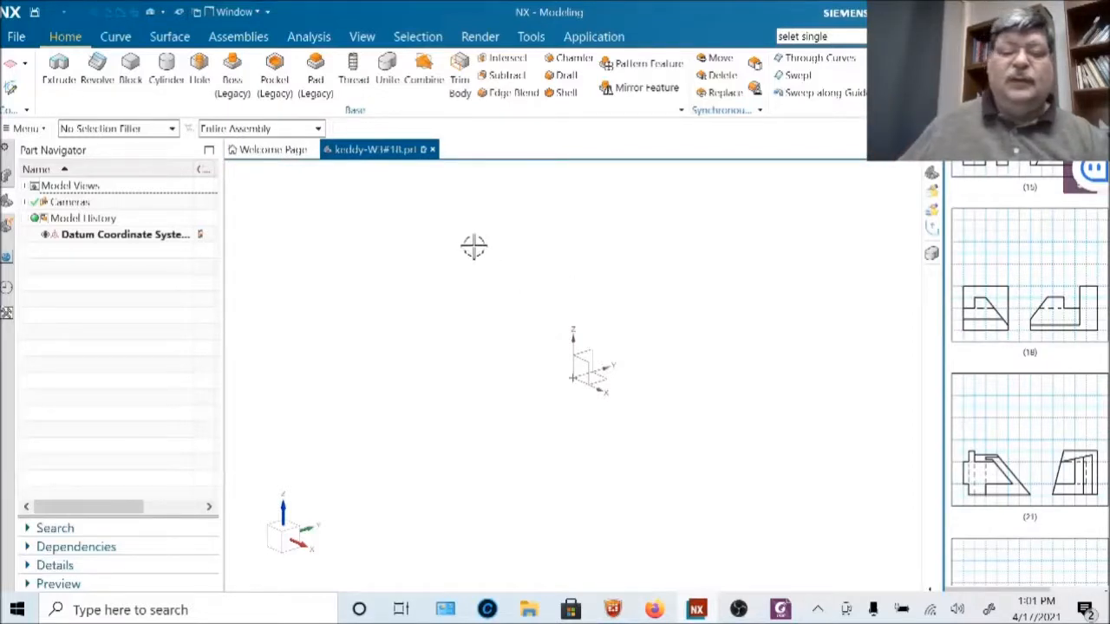
- Start an Extrude and open a section sketch on the XZ plane of the datum coordinate system
right_click(536, 288)
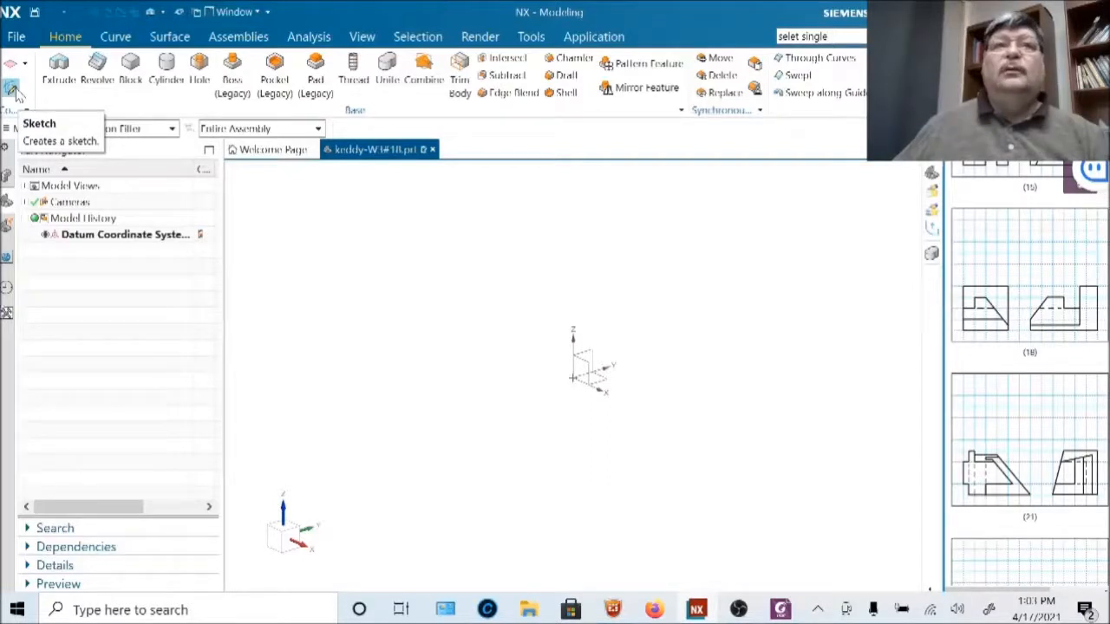
click(61, 76)
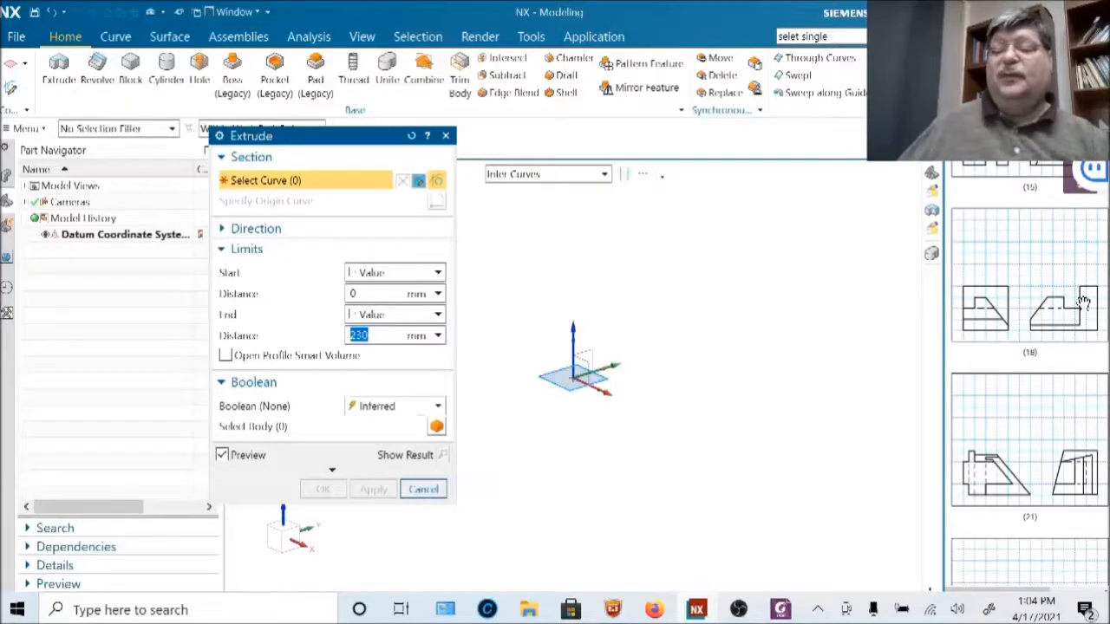
click(586, 359)
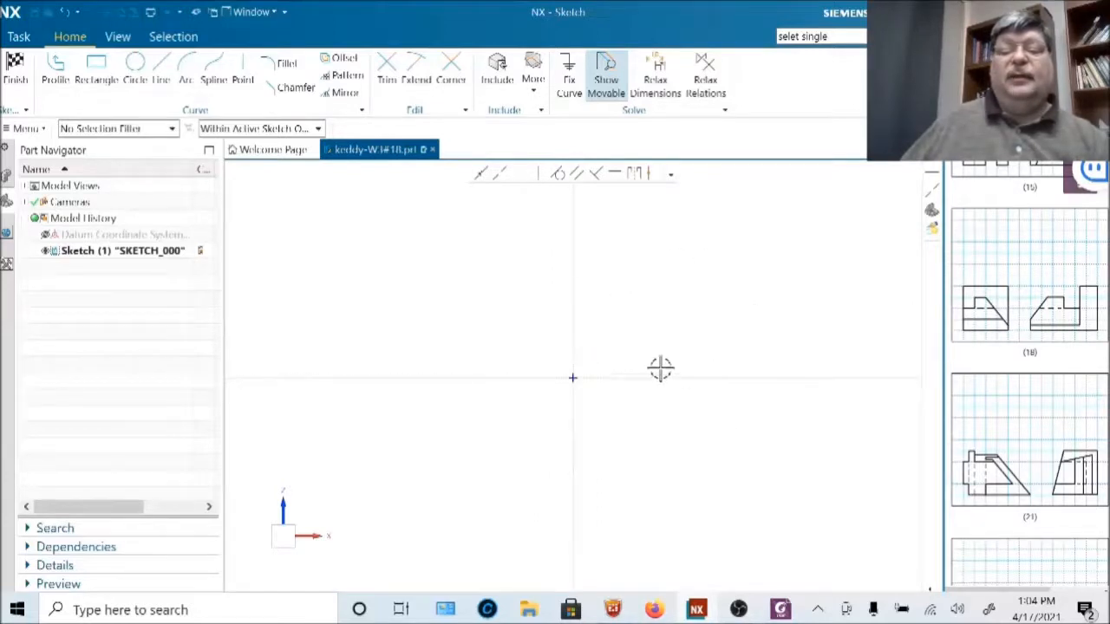
click(97, 69)
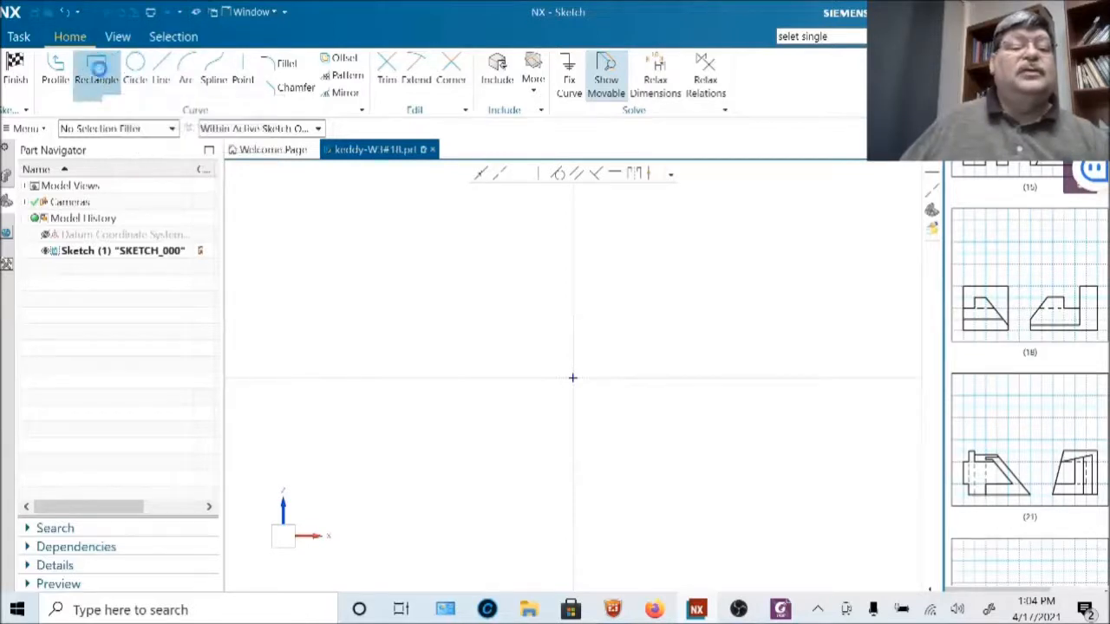
click(573, 379)
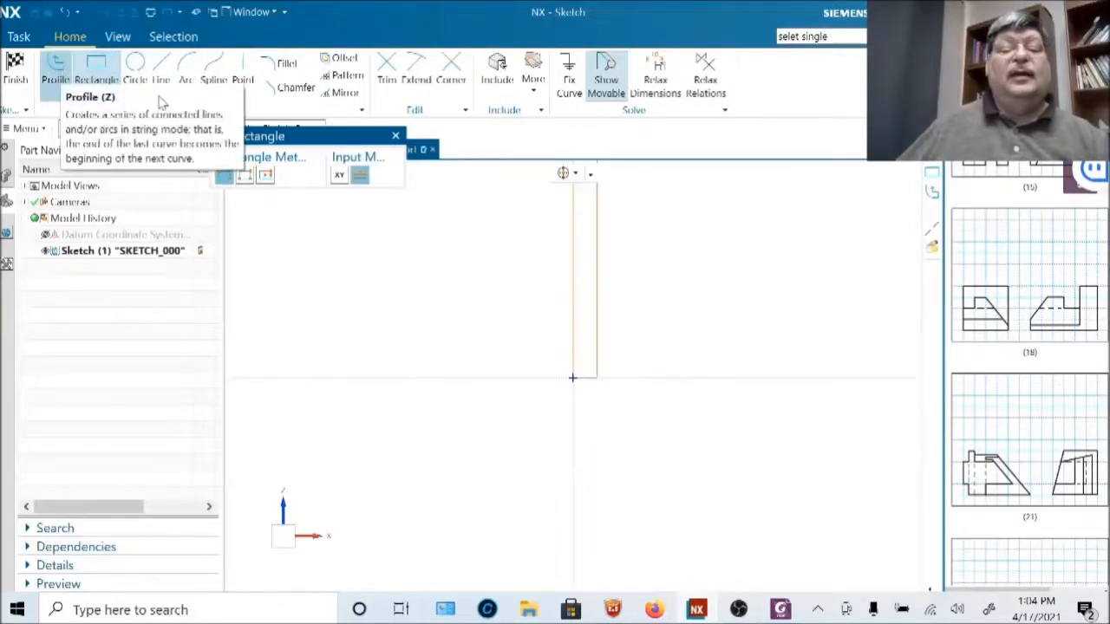
key(Escape)
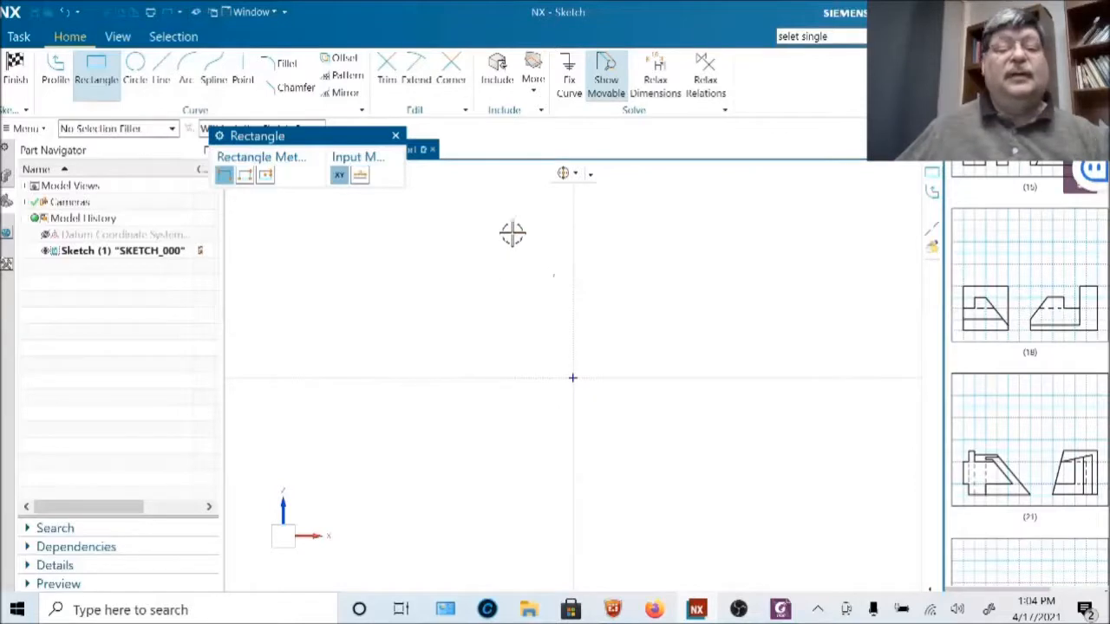
- Sketch an open profile of three connected lines above the horizontal axis, ending in a vertical segment
click(52, 70)
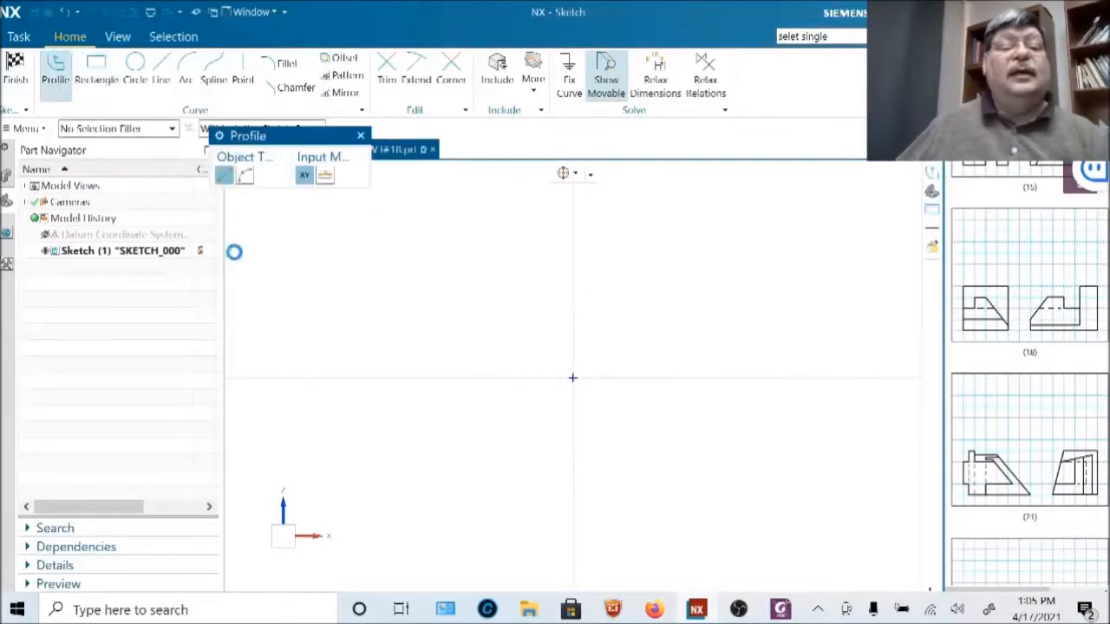
click(326, 292)
click(383, 251)
click(425, 263)
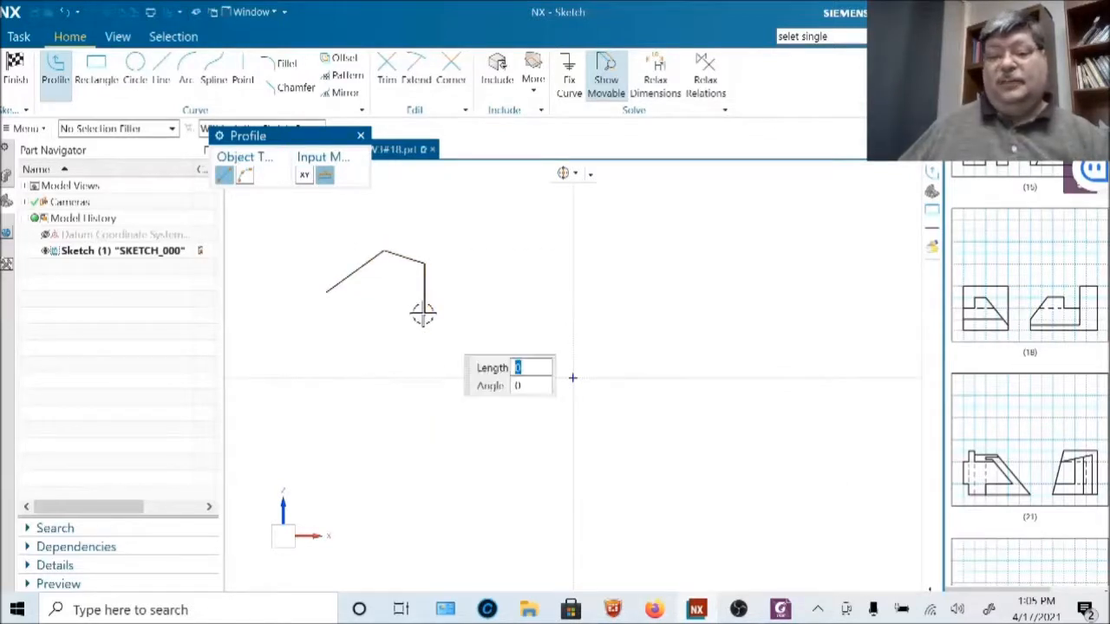
click(424, 314)
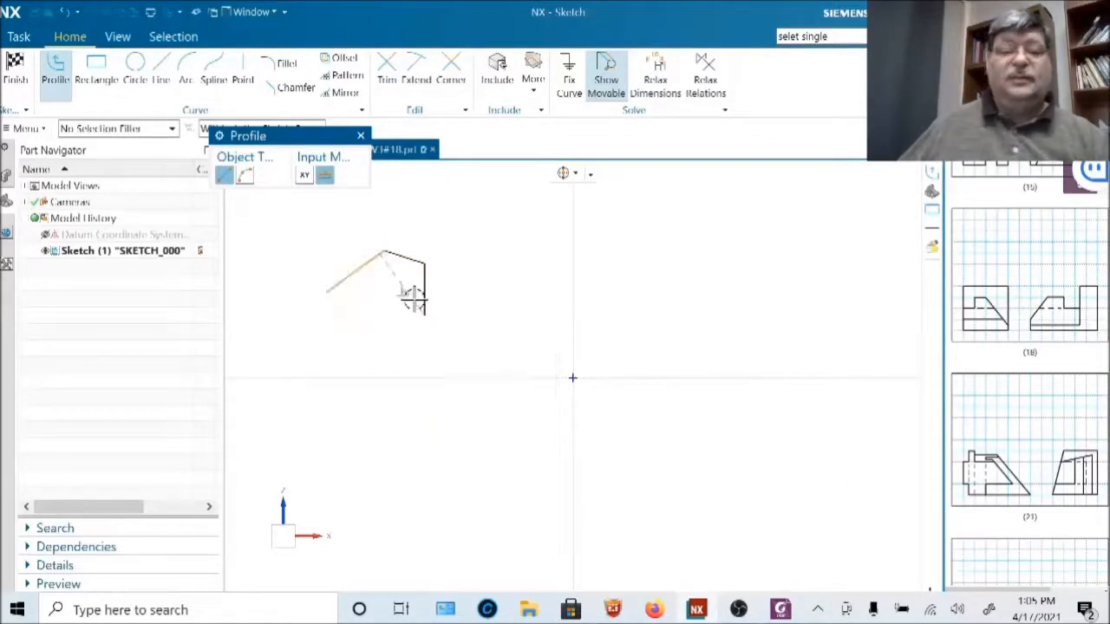
- Sketch a two-point rectangle enclosing the three-line profile
click(97, 69)
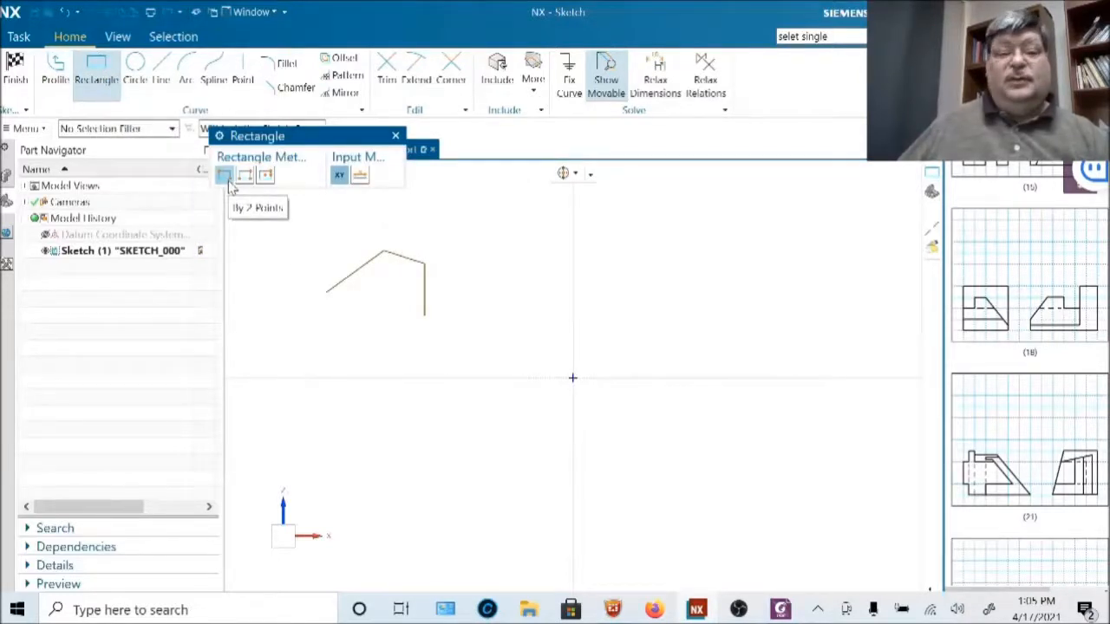
click(303, 340)
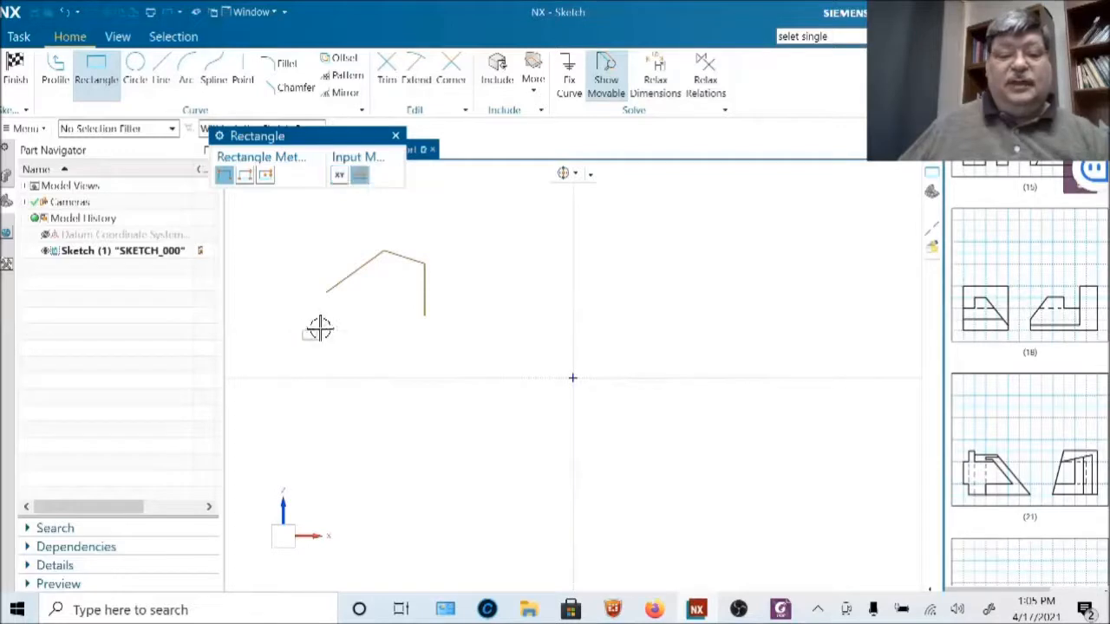
click(440, 228)
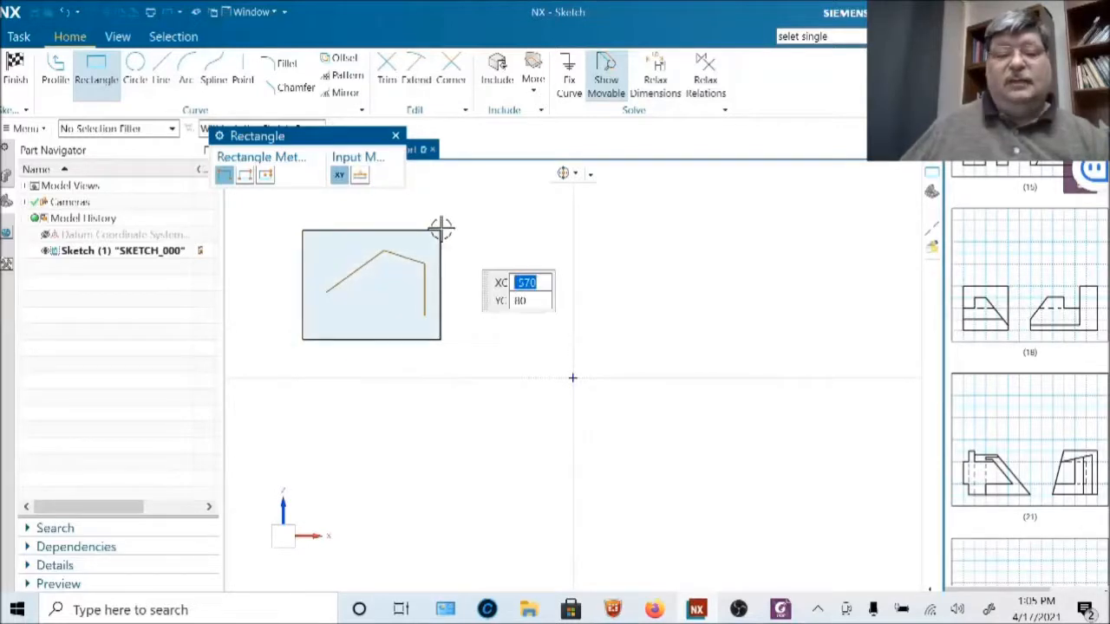
- Sketch a small circle inside the rectangle, close to its lower edge and below the open profile
click(134, 69)
click(357, 322)
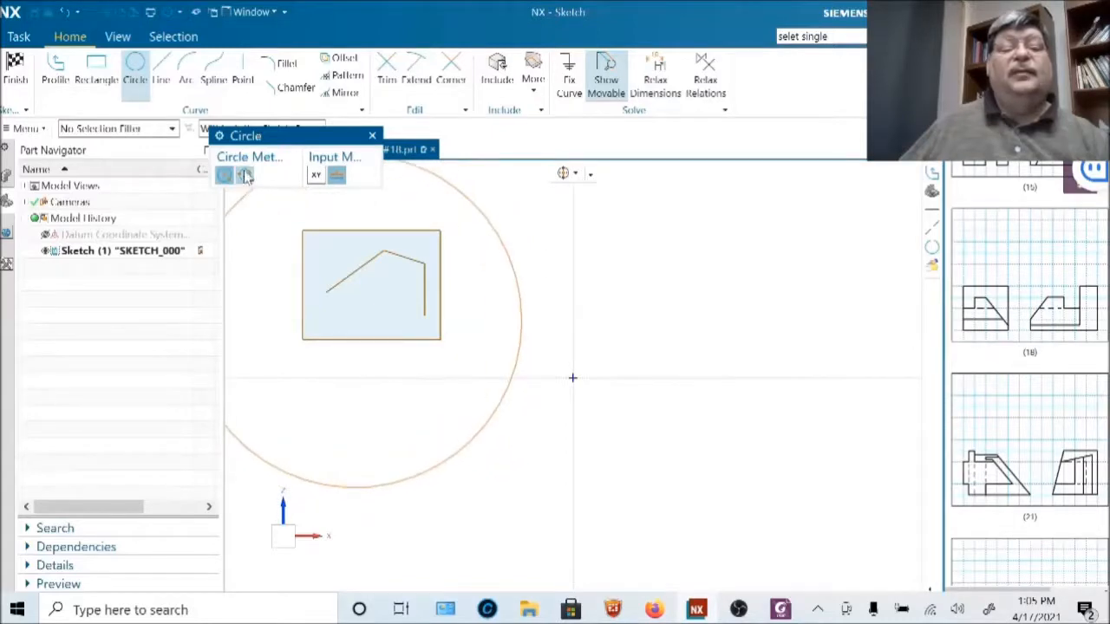
click(368, 310)
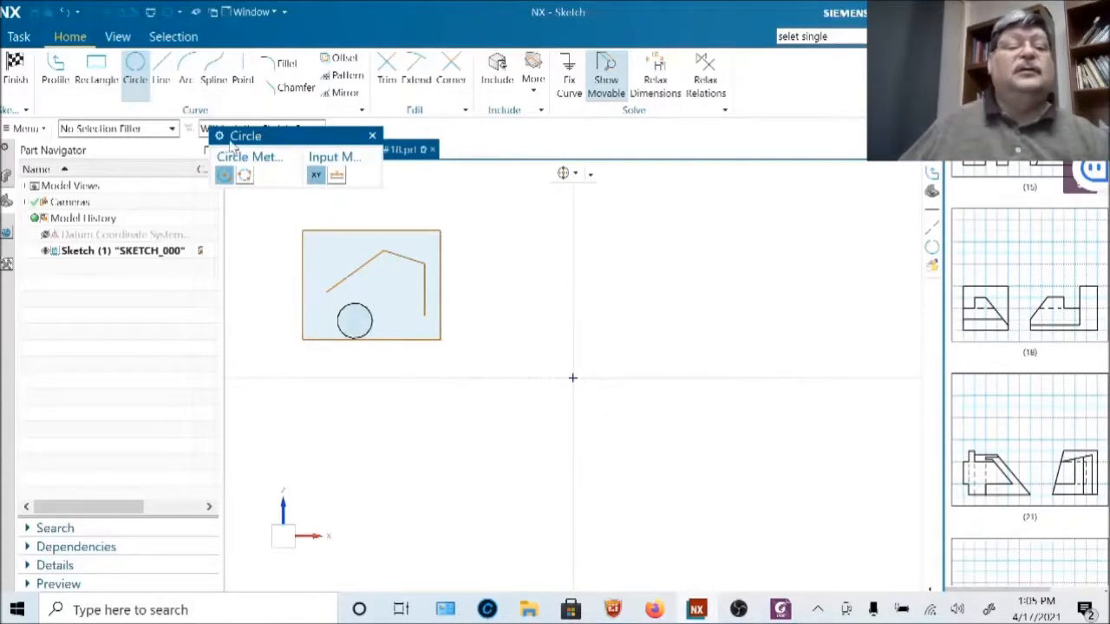
- Sketch two connected lines above the rectangle, the second sloping down past its upper corner
click(160, 66)
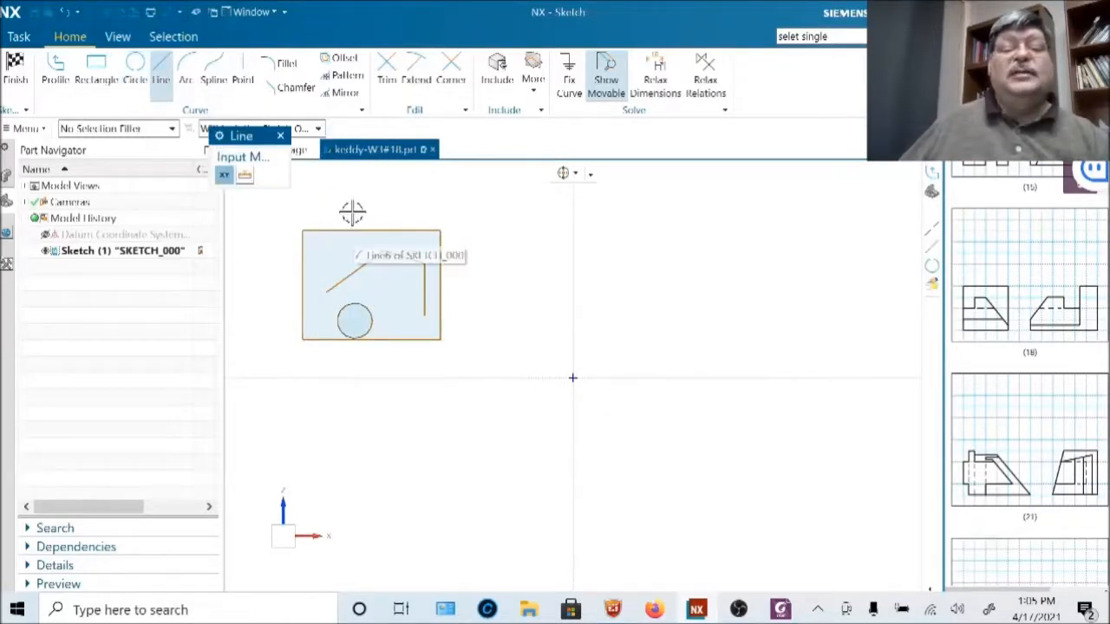
click(421, 207)
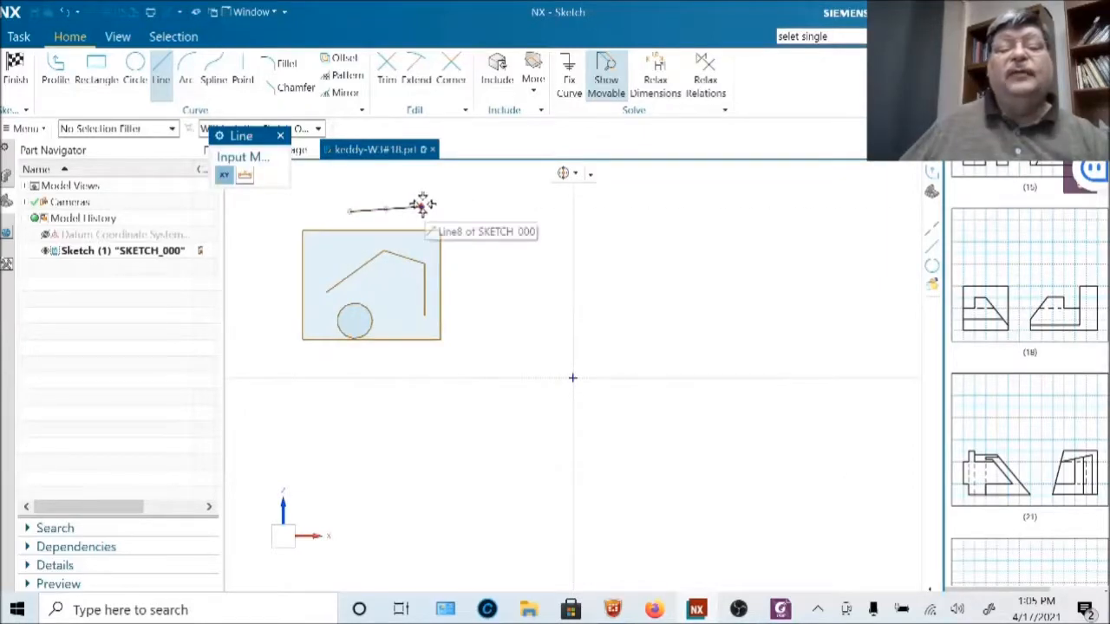
click(422, 206)
click(464, 249)
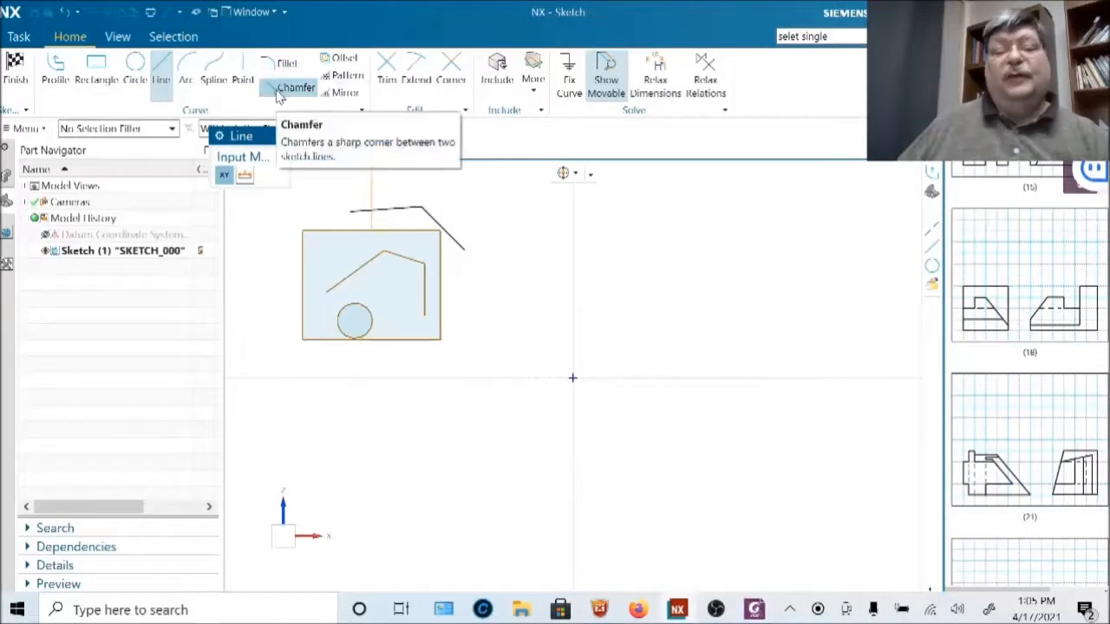
- Undo the two lines above the rectangle and the circle inside it
click(69, 12)
click(69, 12)
click(70, 12)
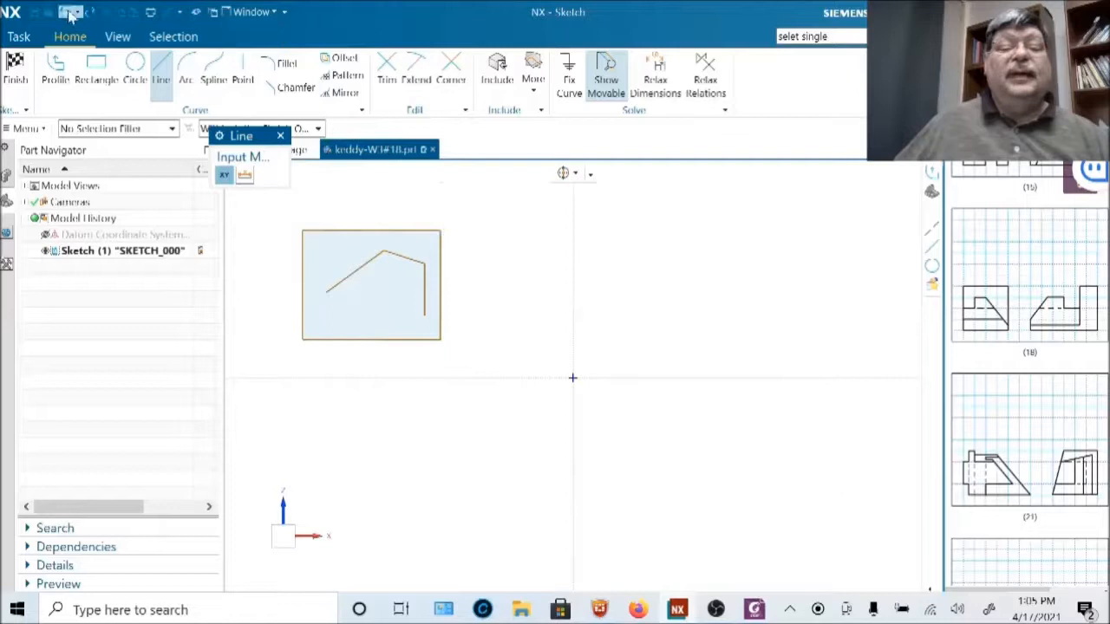
- Undo the rectangle and the three profile lines so the sketch is empty, and leave the Line command
click(70, 12)
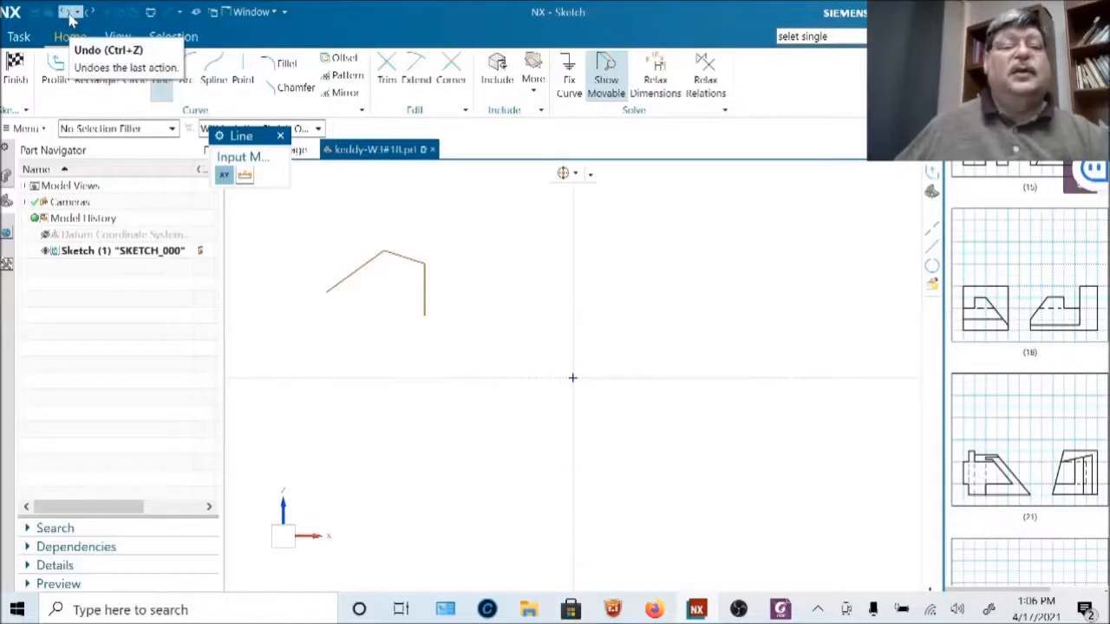
click(69, 12)
click(70, 12)
click(69, 12)
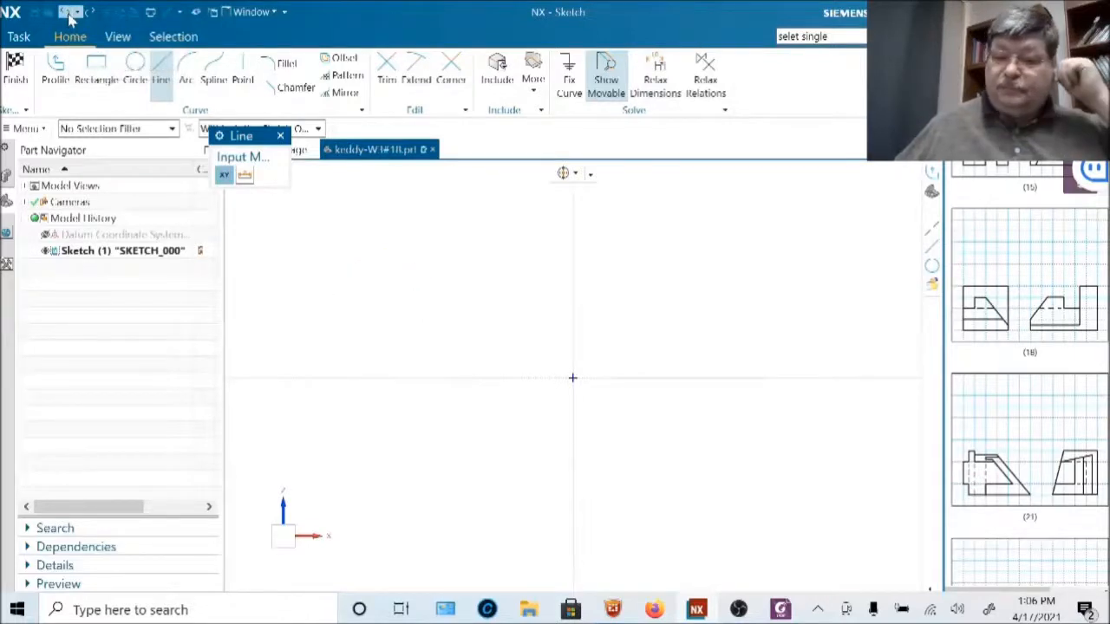
click(153, 96)
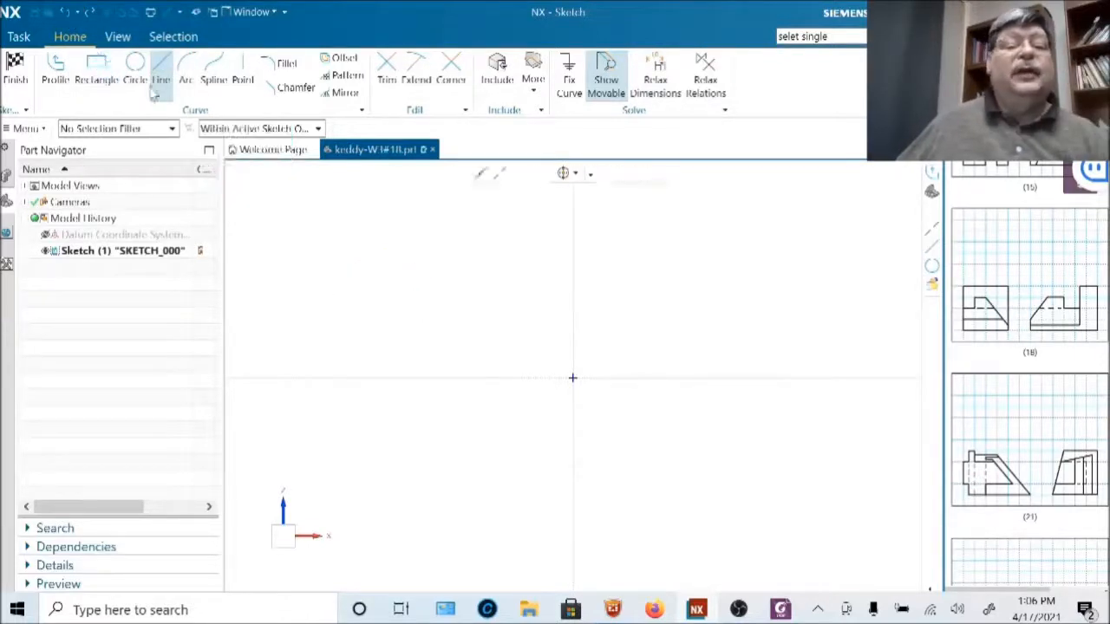
key(r)
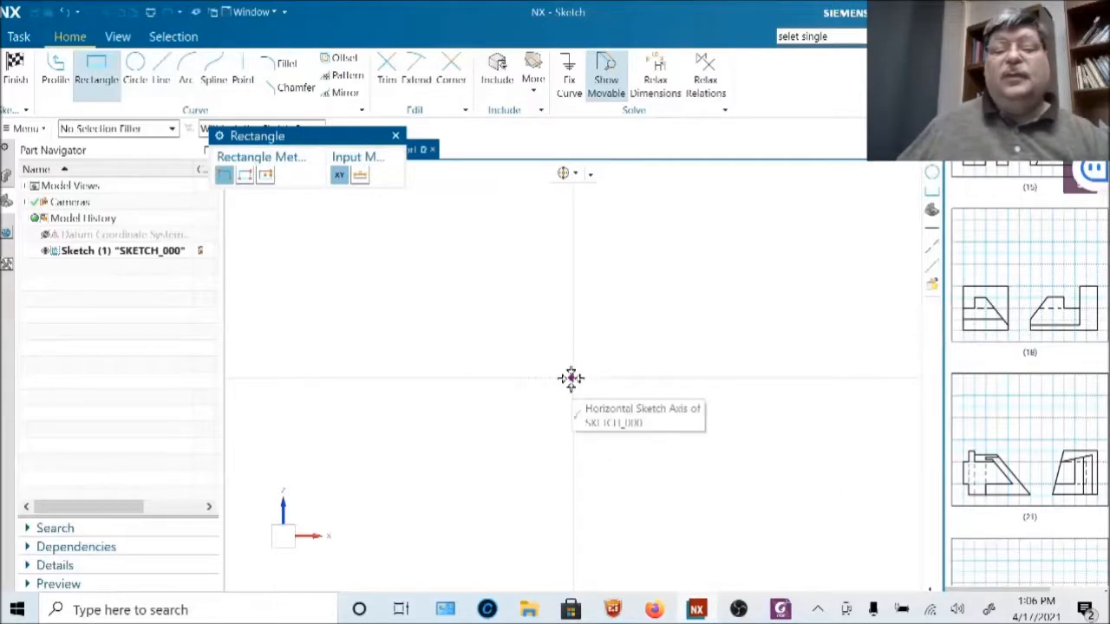
click(571, 379)
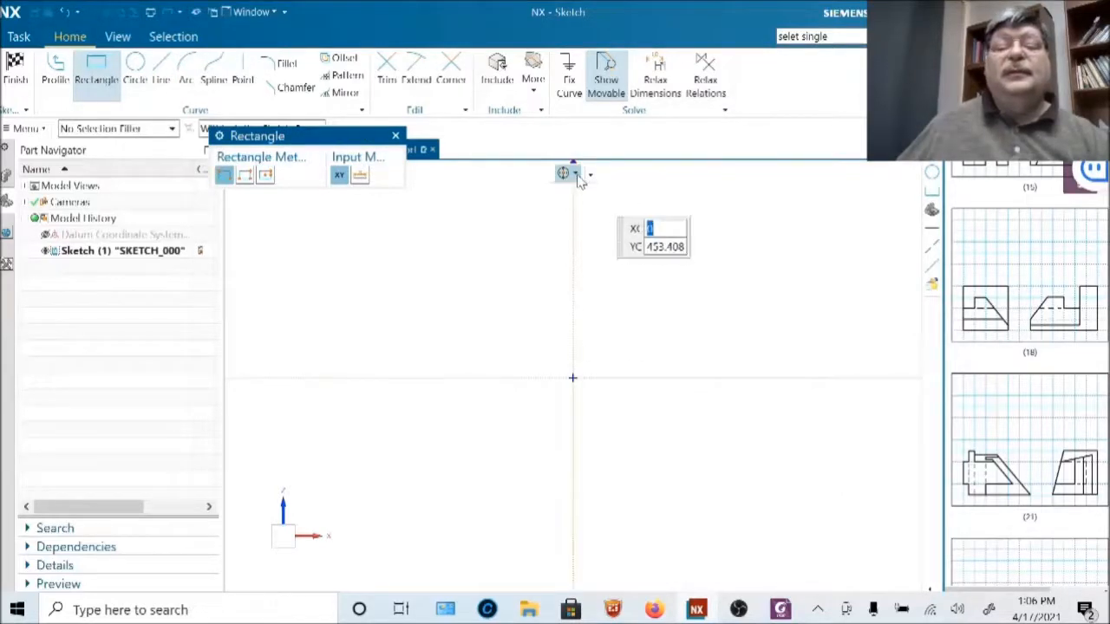
click(578, 173)
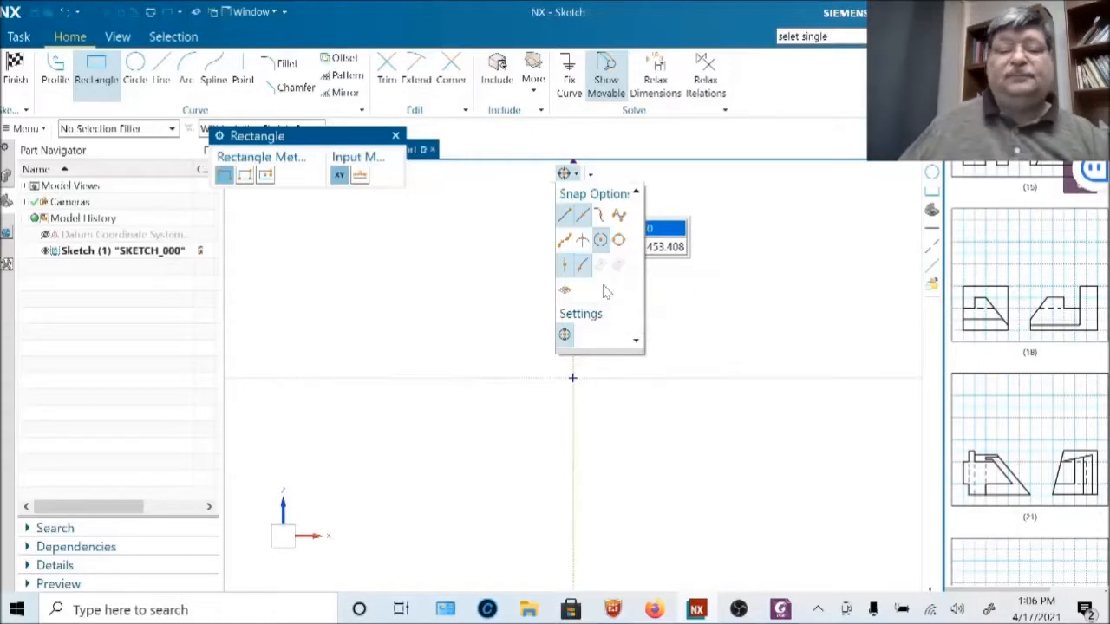
click(489, 293)
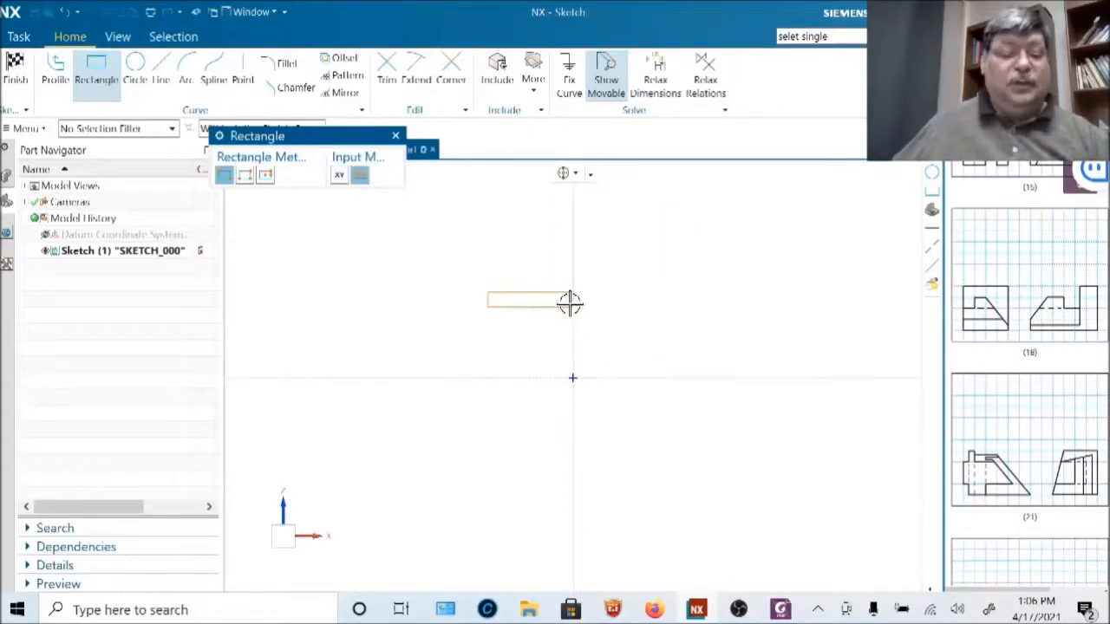
key(Escape)
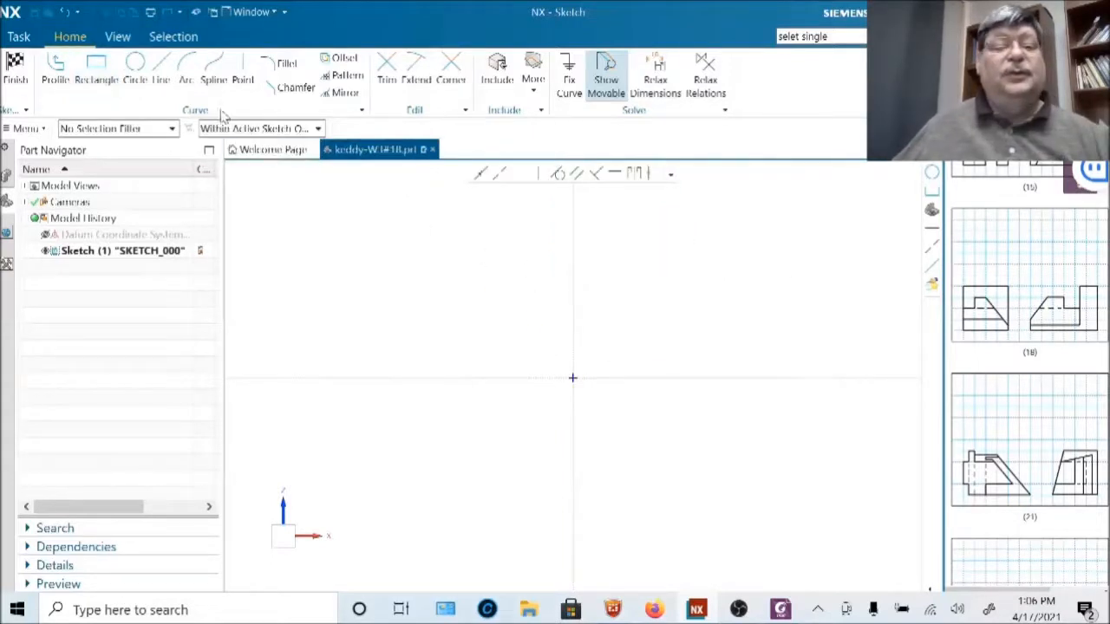
- Sketch a rectangle 40 mm wide and 40 mm high with its lower-right corner on the sketch origin
click(96, 74)
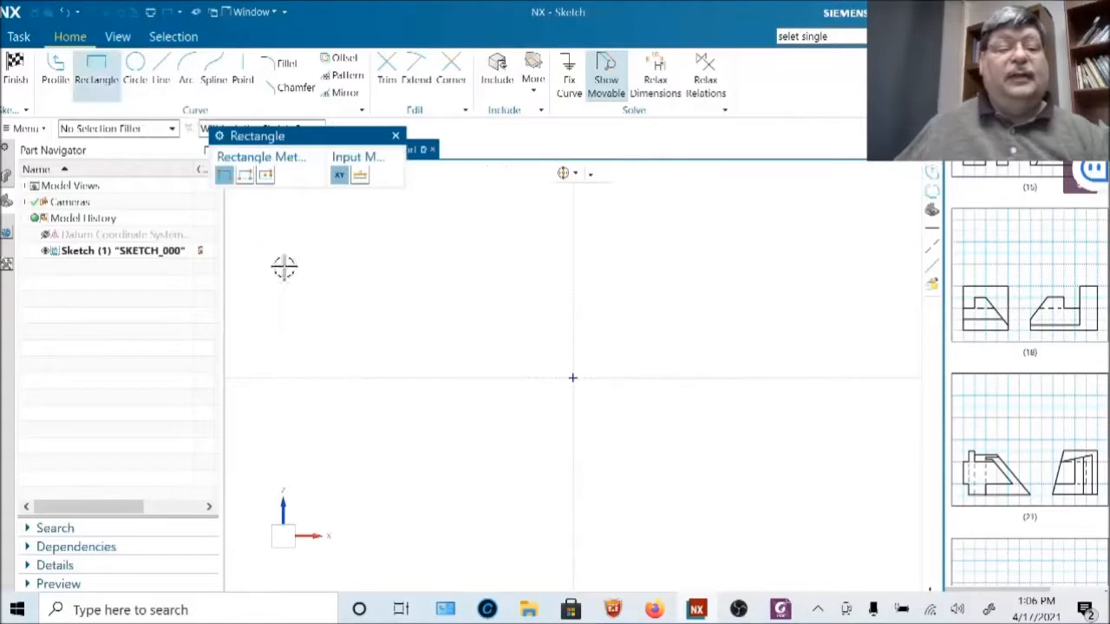
click(573, 378)
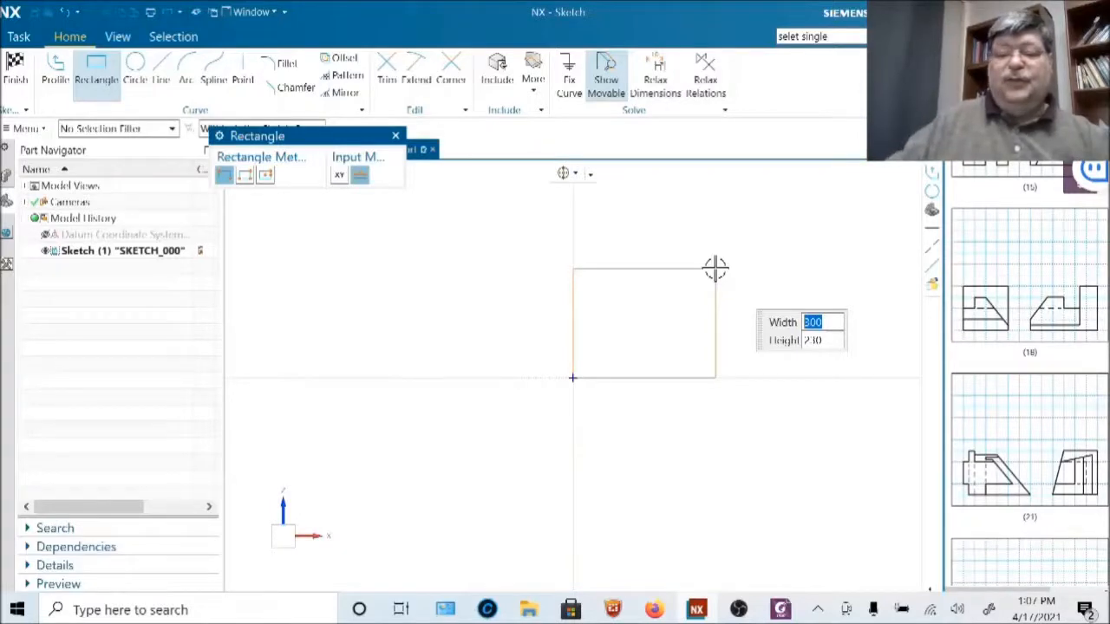
text(40)
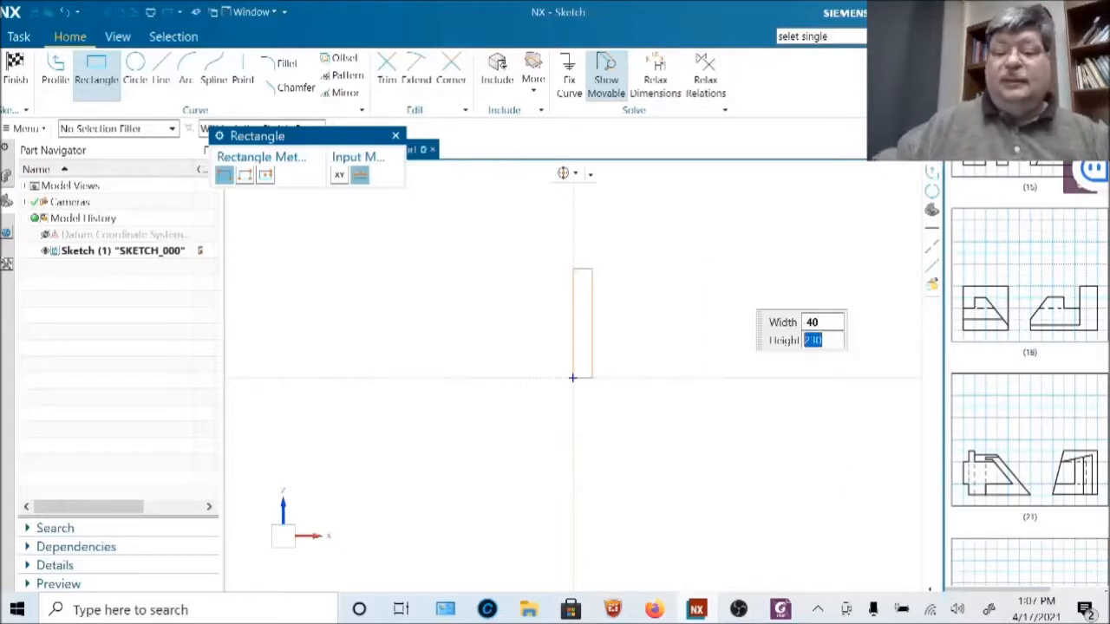
text(40)
key(Tab)
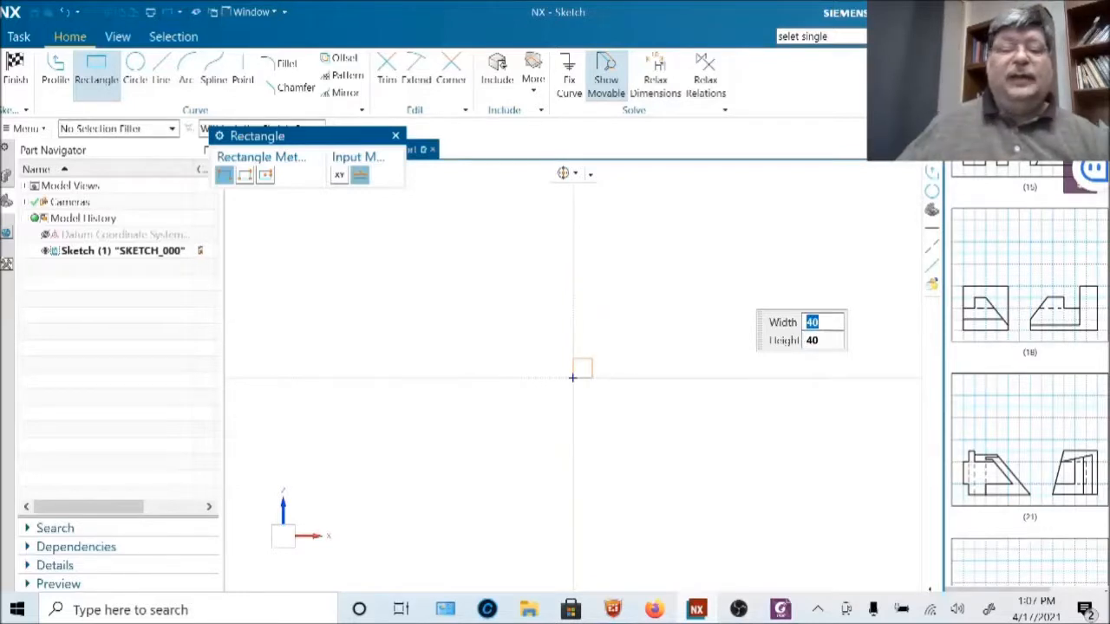
key(Tab)
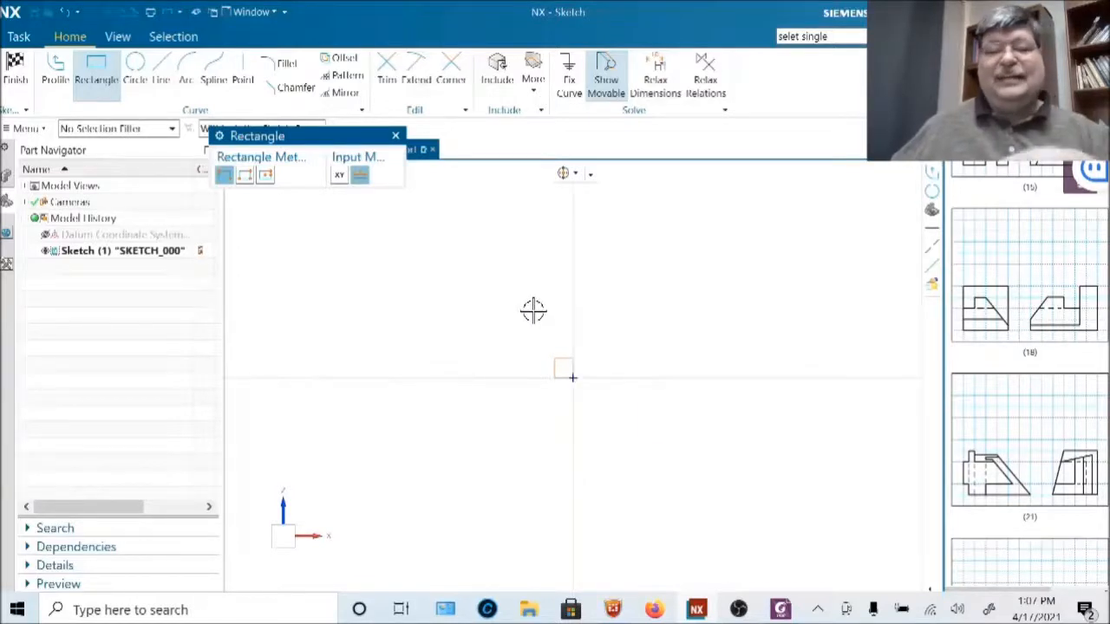
key(Return)
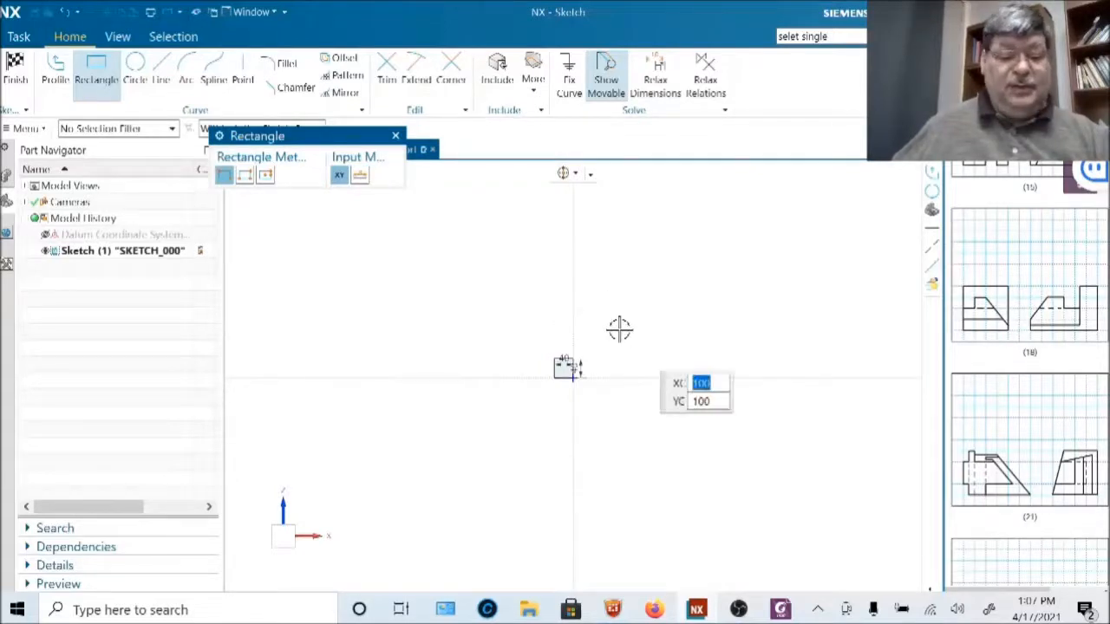
key(Escape)
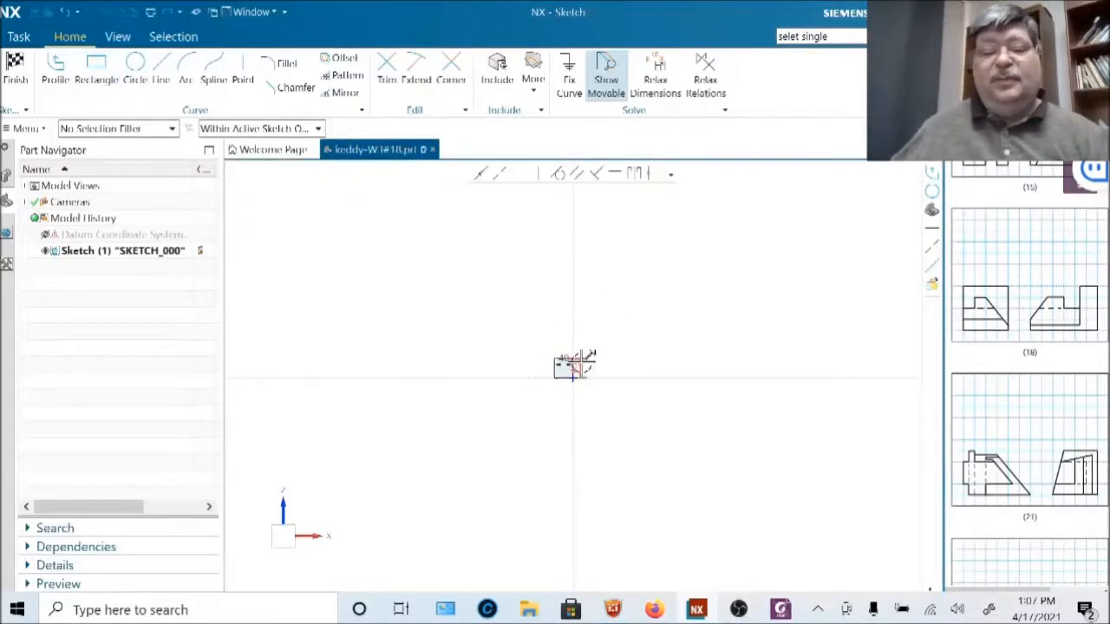
- Move the square's width dimension above it and its height dimension farther out to its right
scroll(572, 369, up, 5)
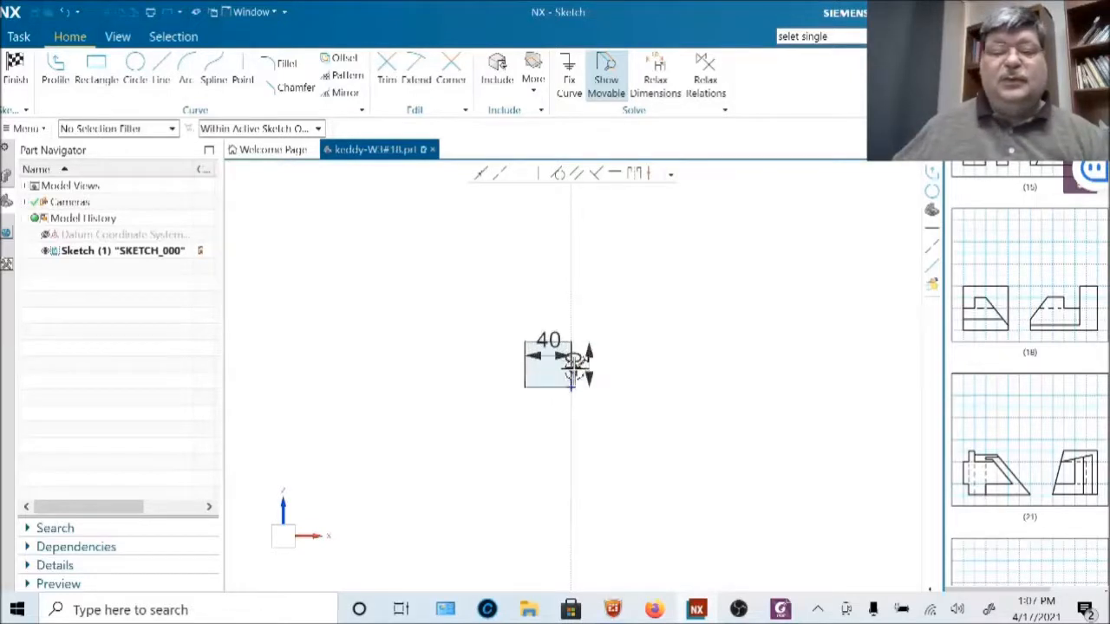
scroll(561, 373, up, 2)
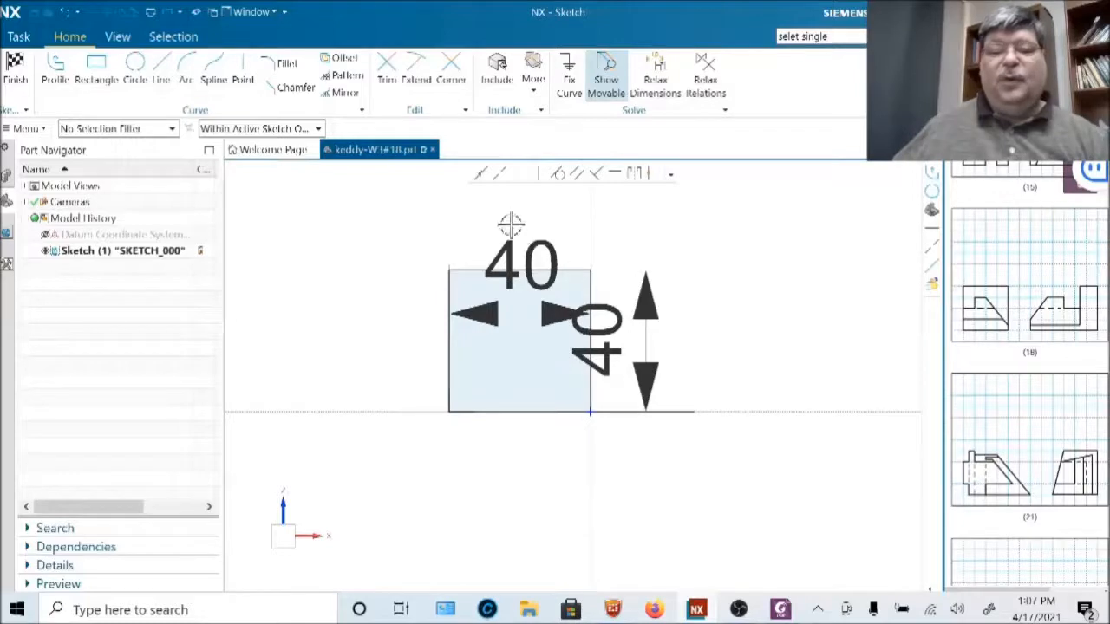
drag(541, 252, 536, 153)
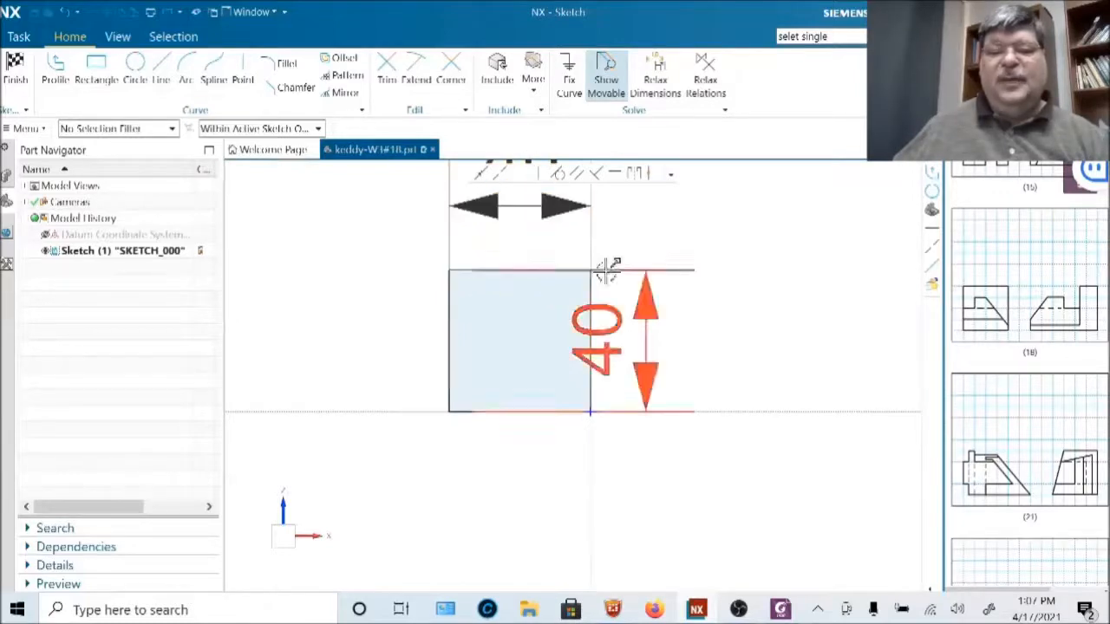
drag(638, 309, 740, 325)
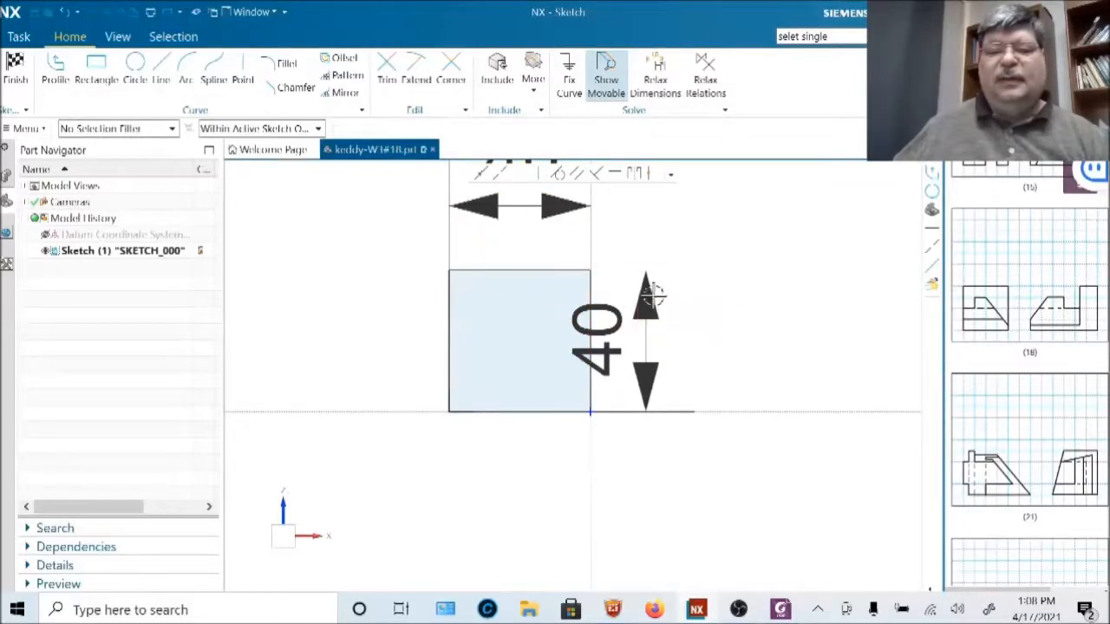
drag(651, 297, 696, 304)
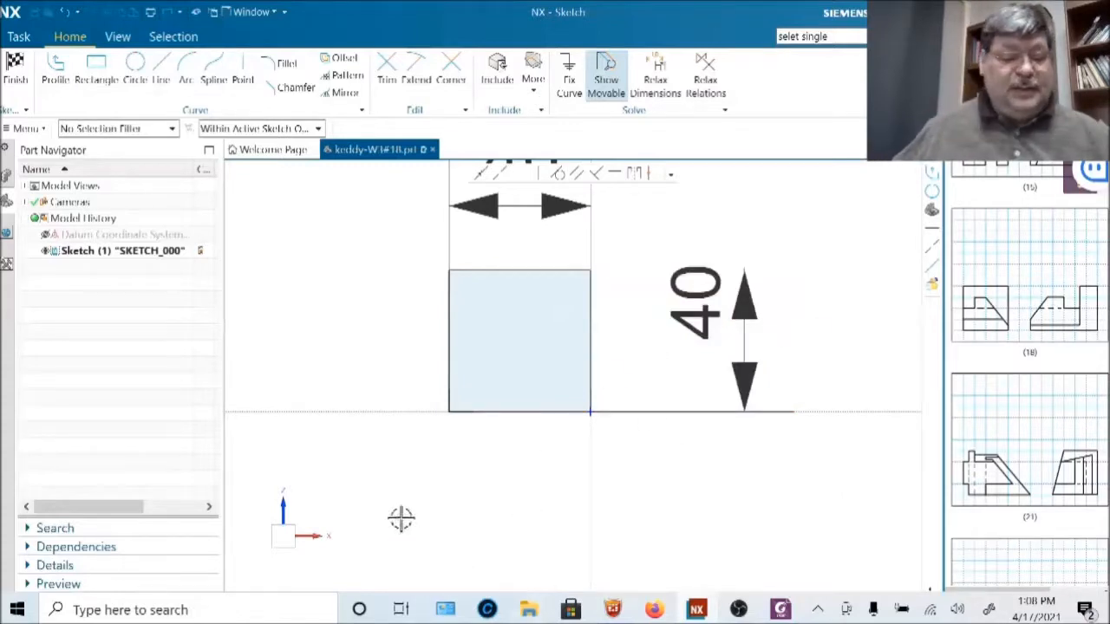
scroll(438, 530, down, 2)
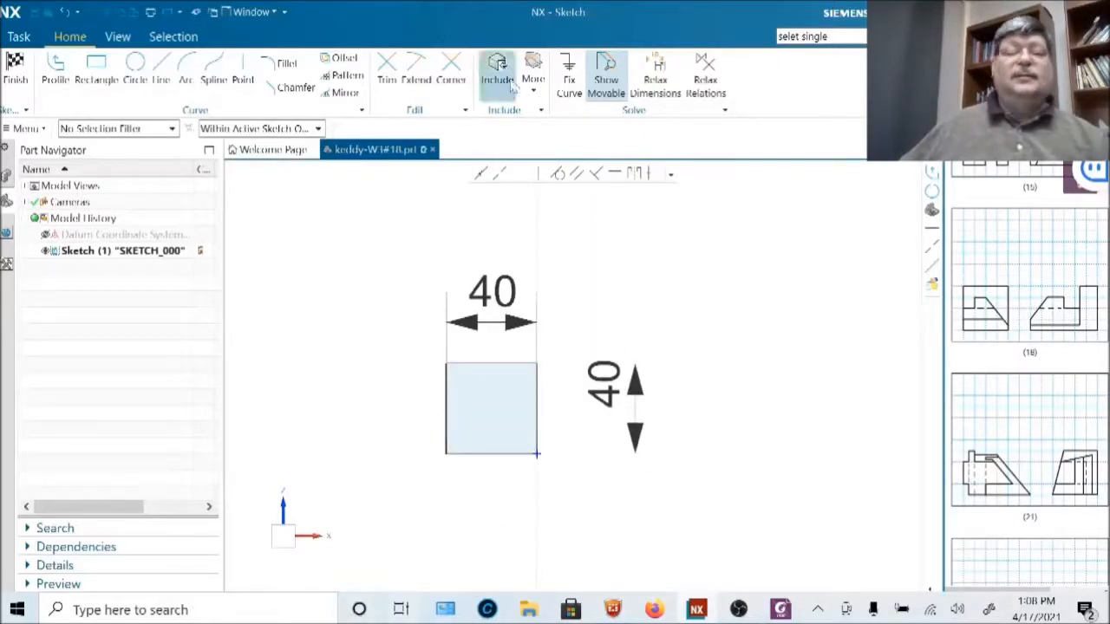
drag(620, 21, 620, 7)
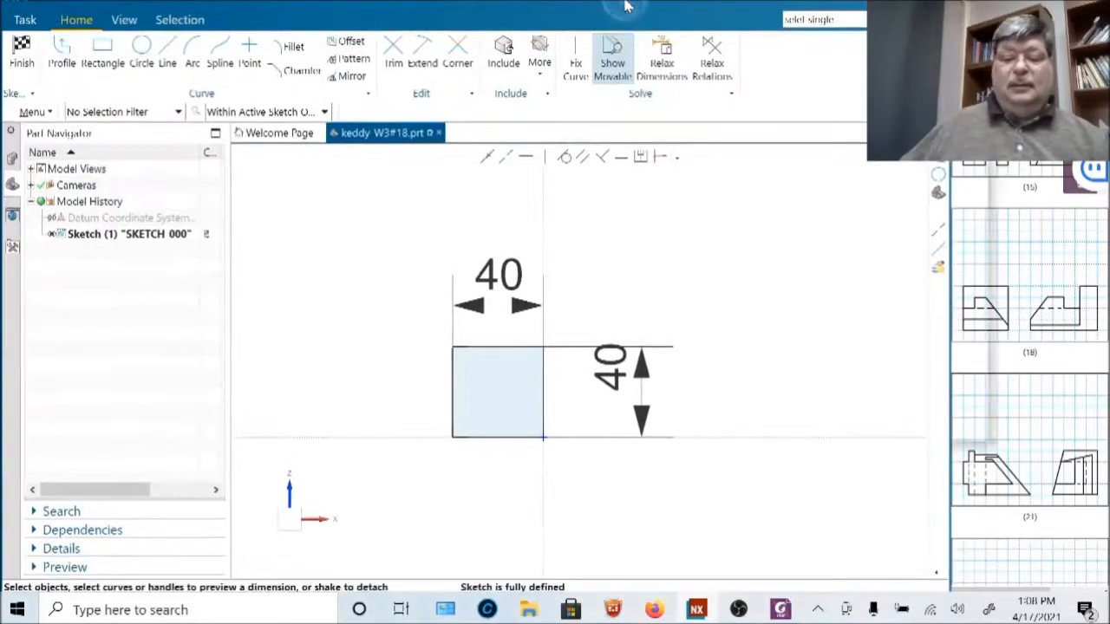
double_click(620, 6)
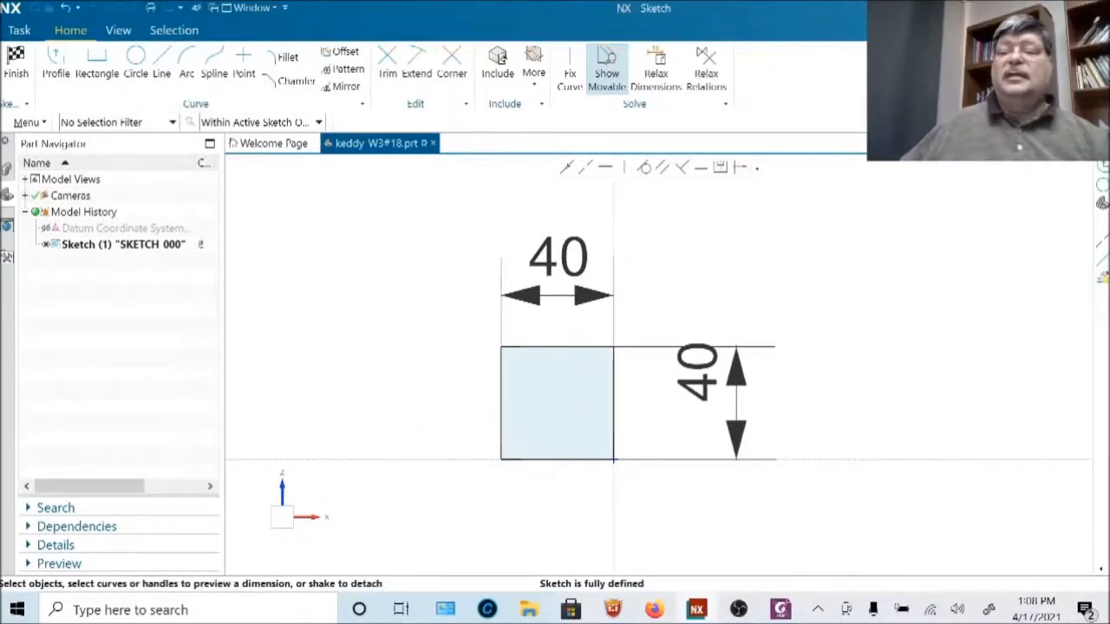
key(super+Down)
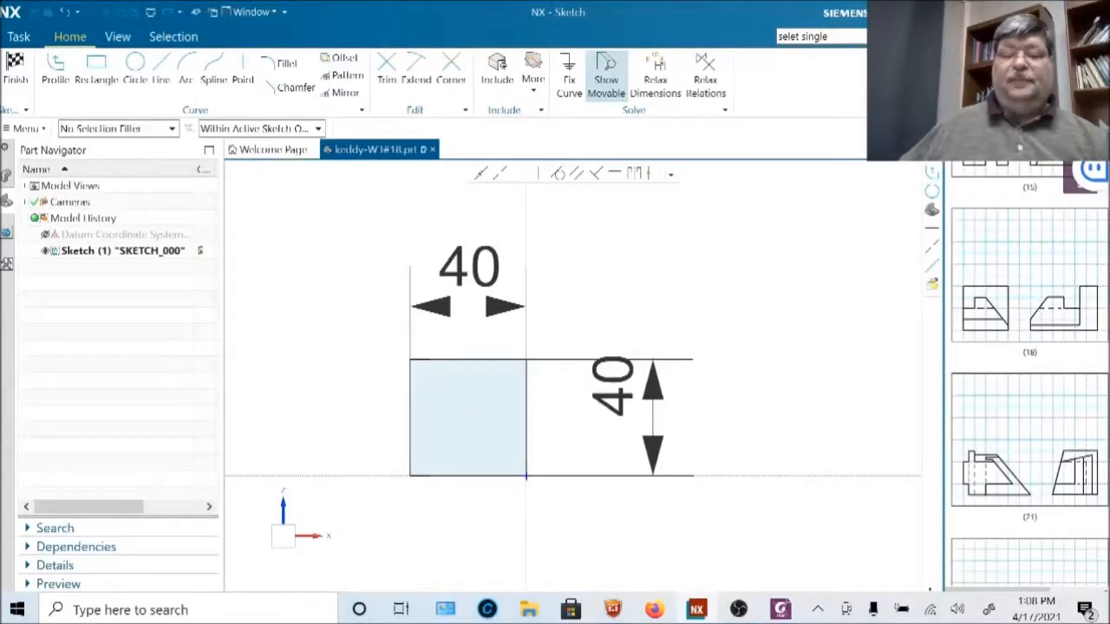
drag(791, 4, 789, 0)
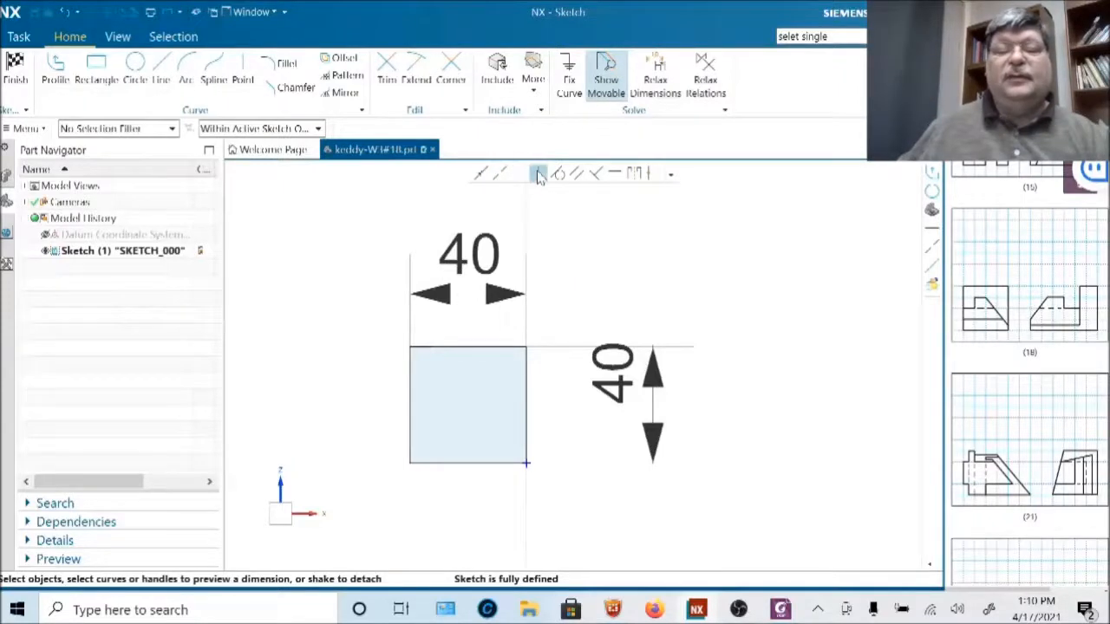
- Sketch a single slanted line above and to the right of the square, sloping down to the right
click(160, 74)
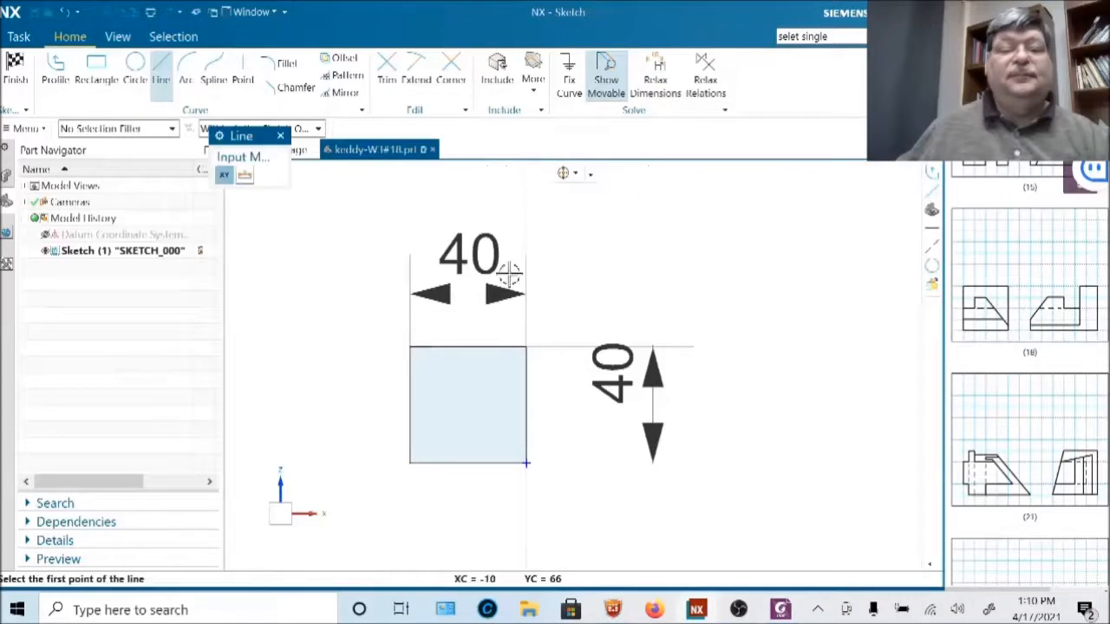
click(568, 245)
click(637, 310)
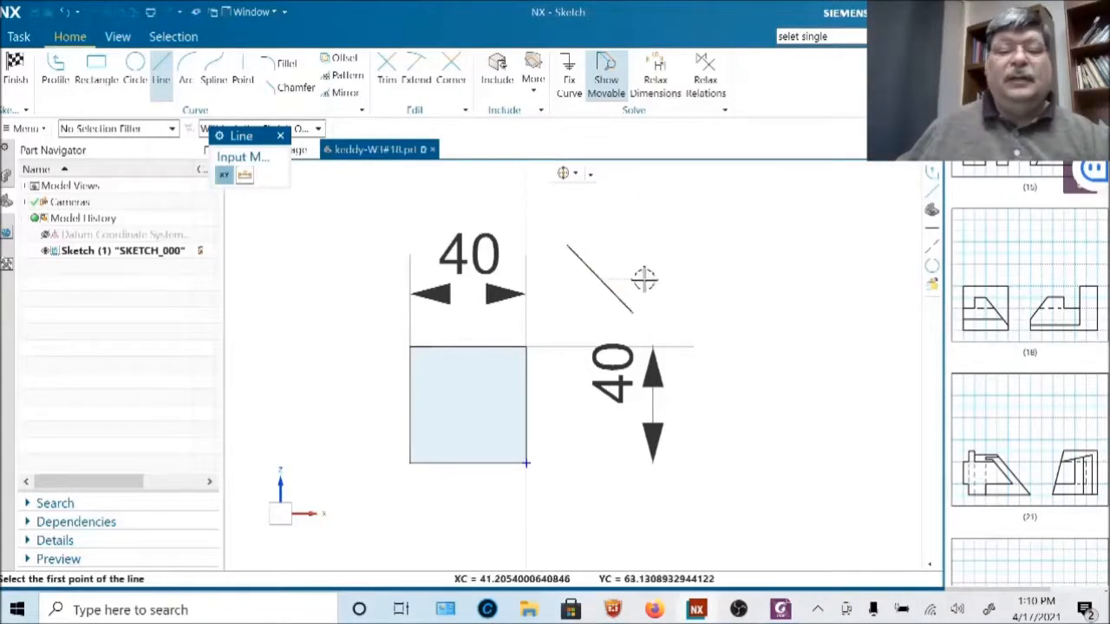
key(Escape)
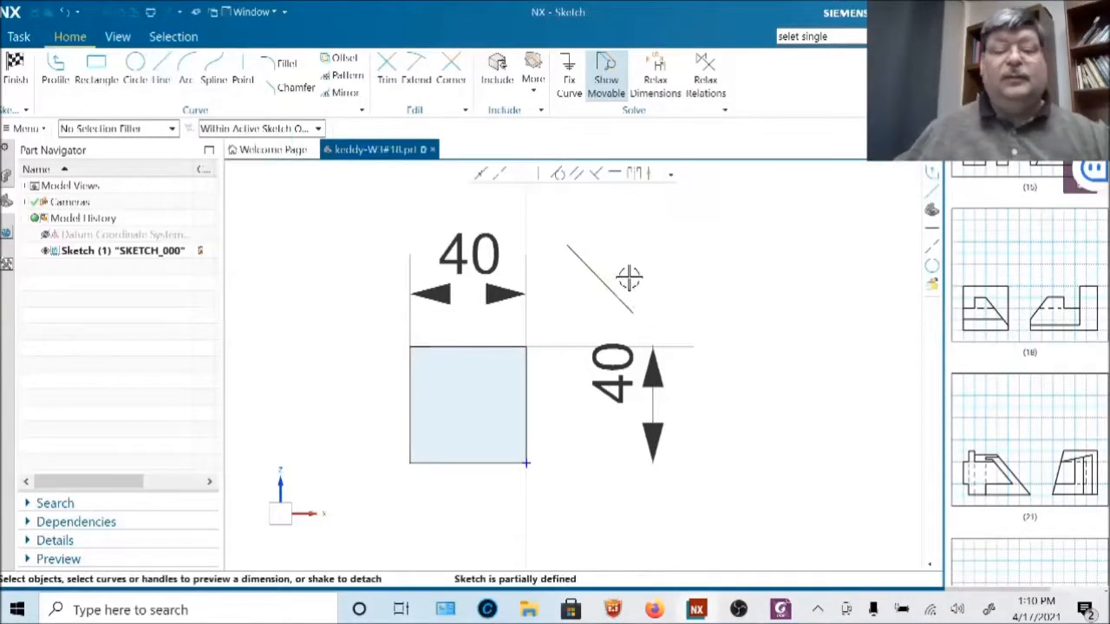
- Make the slanted line vertical with the Make Vertical relation
click(536, 174)
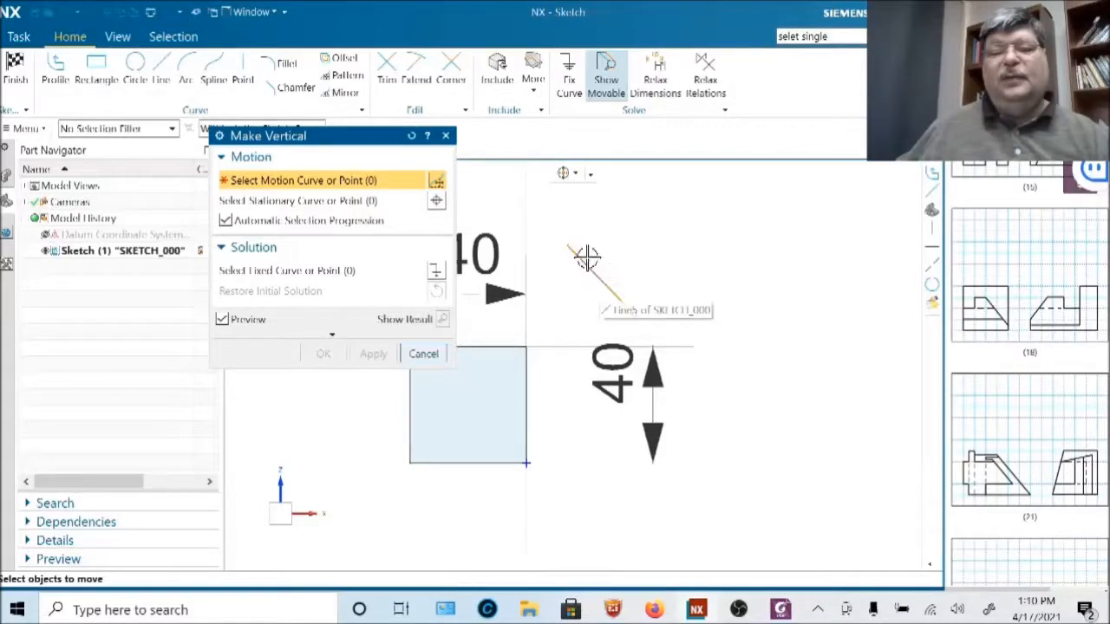
click(587, 257)
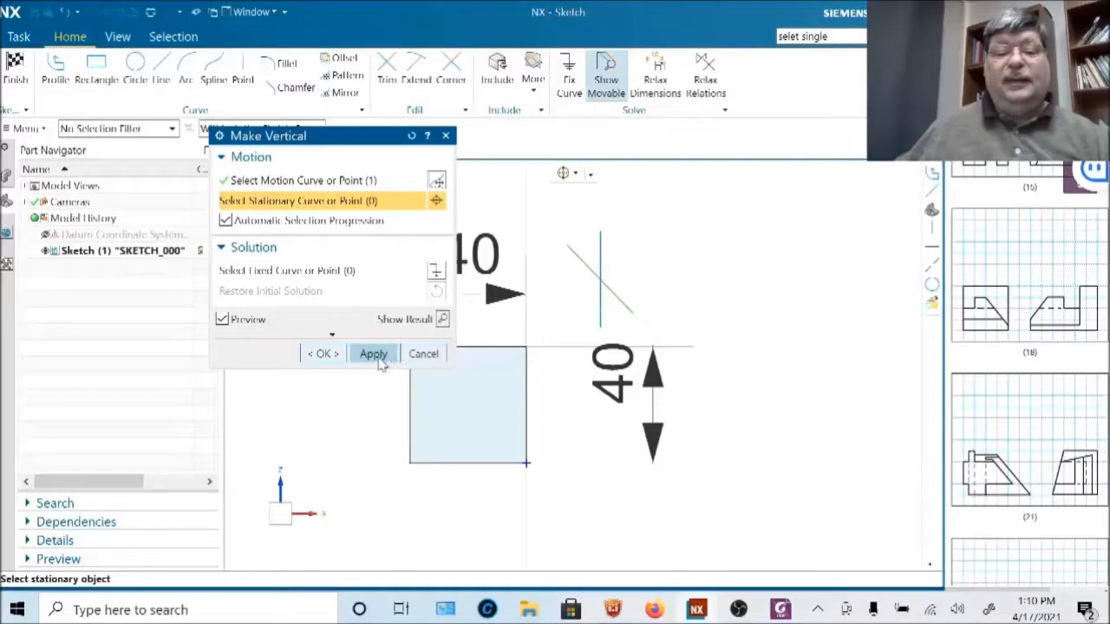
click(375, 356)
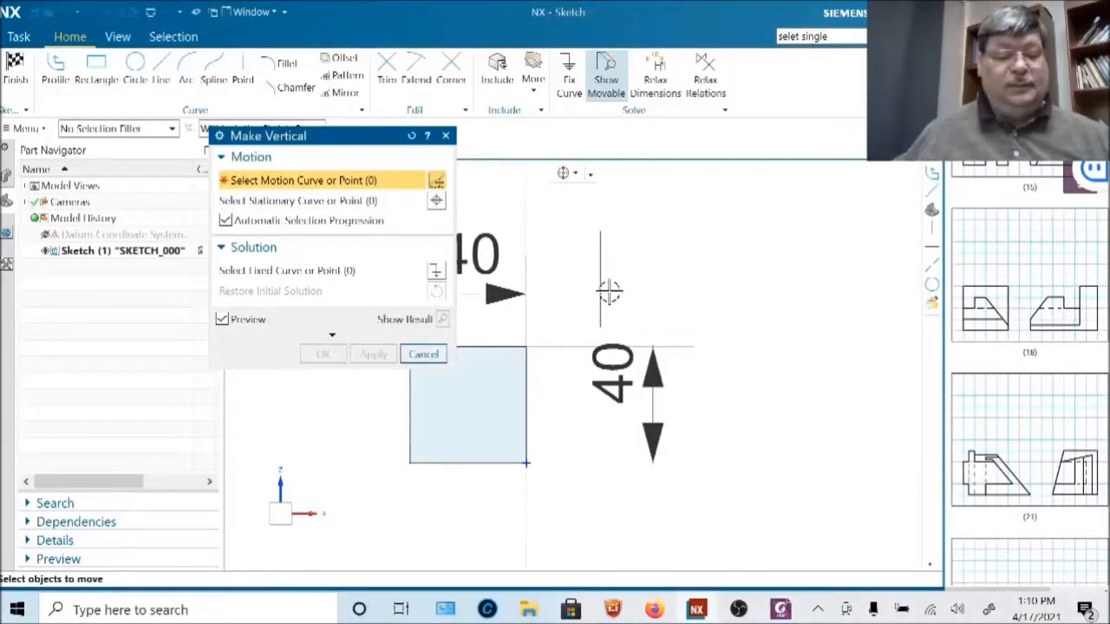
key(Escape)
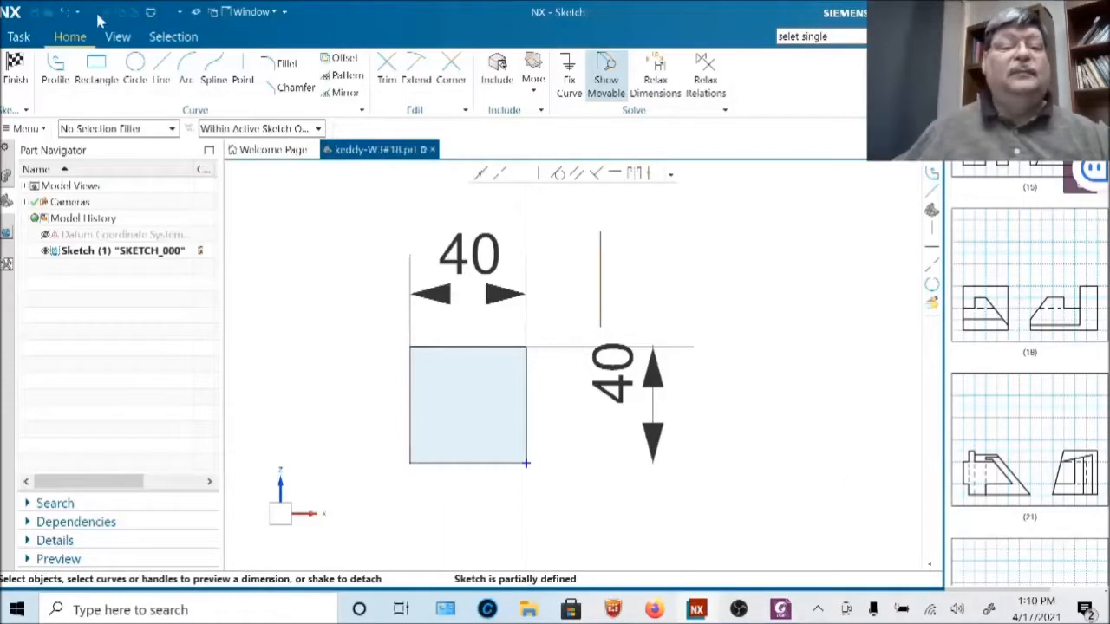
- Undo the Make Vertical change and the slanted line
click(71, 12)
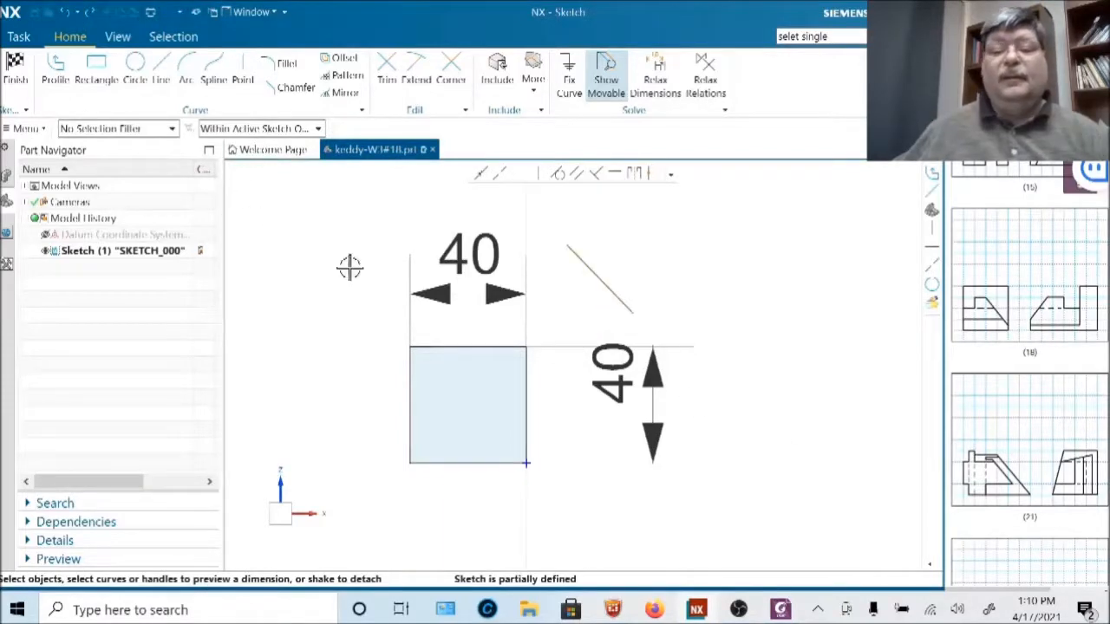
click(72, 12)
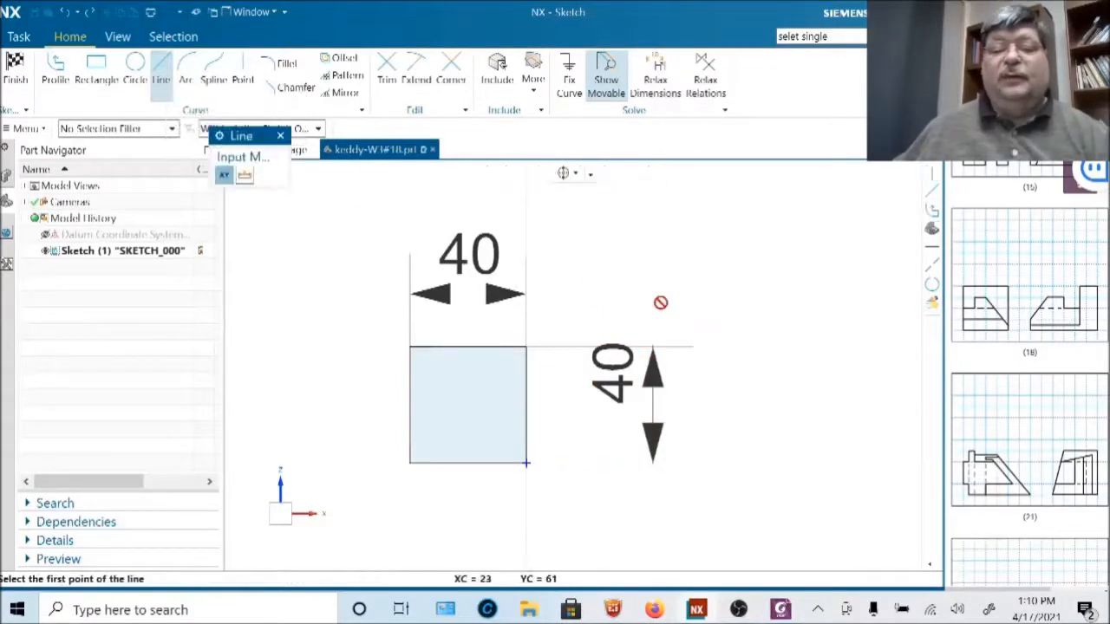
- Sketch two crossing lines above and to the right of the square, one nearly horizontal and one steeply inclined
click(622, 263)
click(682, 268)
click(683, 221)
click(646, 293)
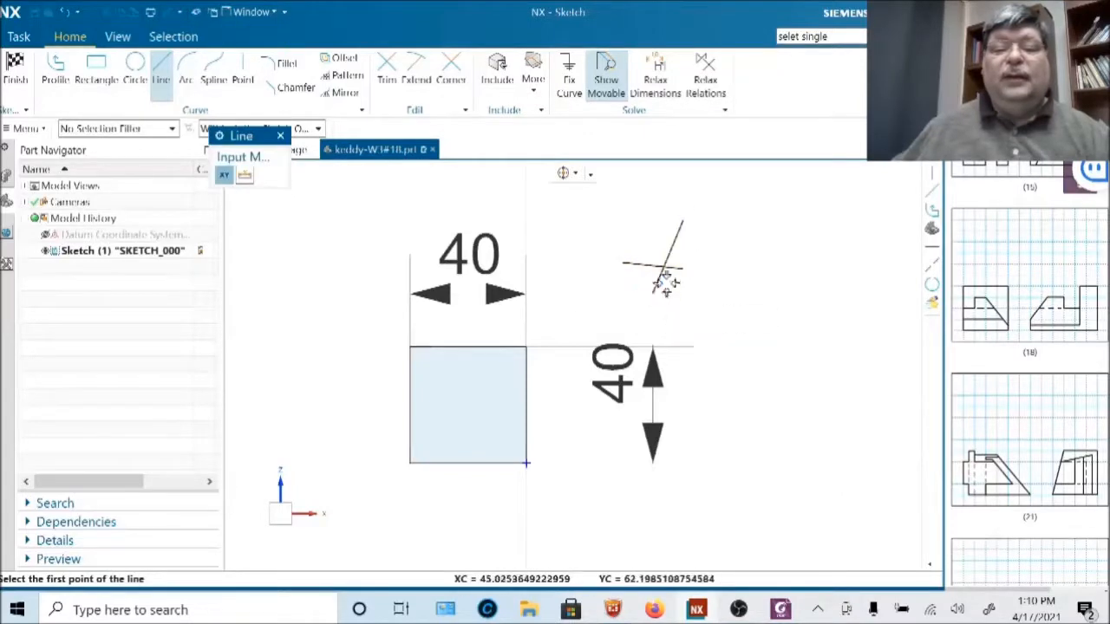
- Delete the steeply inclined line and the nearly horizontal line above and to the right of the square
key(Escape)
right_click(667, 251)
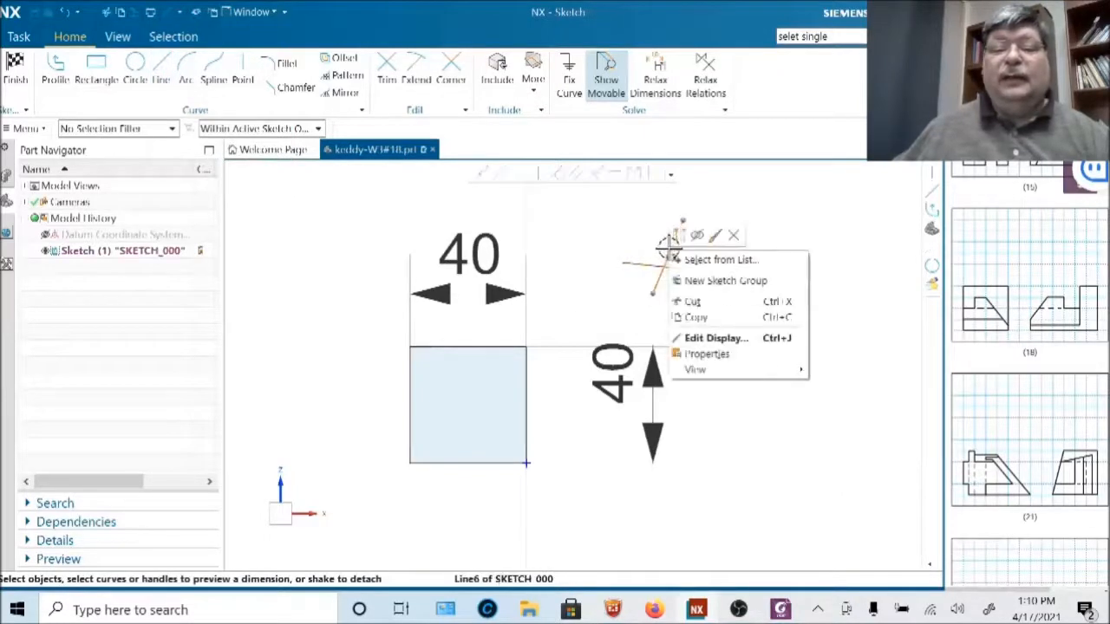
click(733, 236)
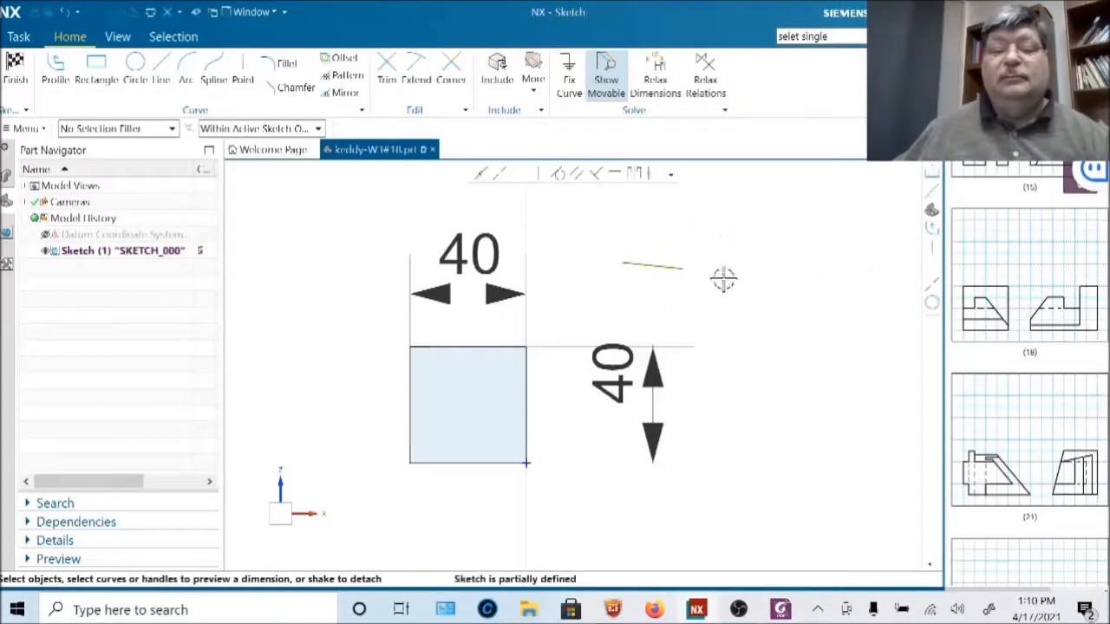
right_click(682, 265)
click(716, 225)
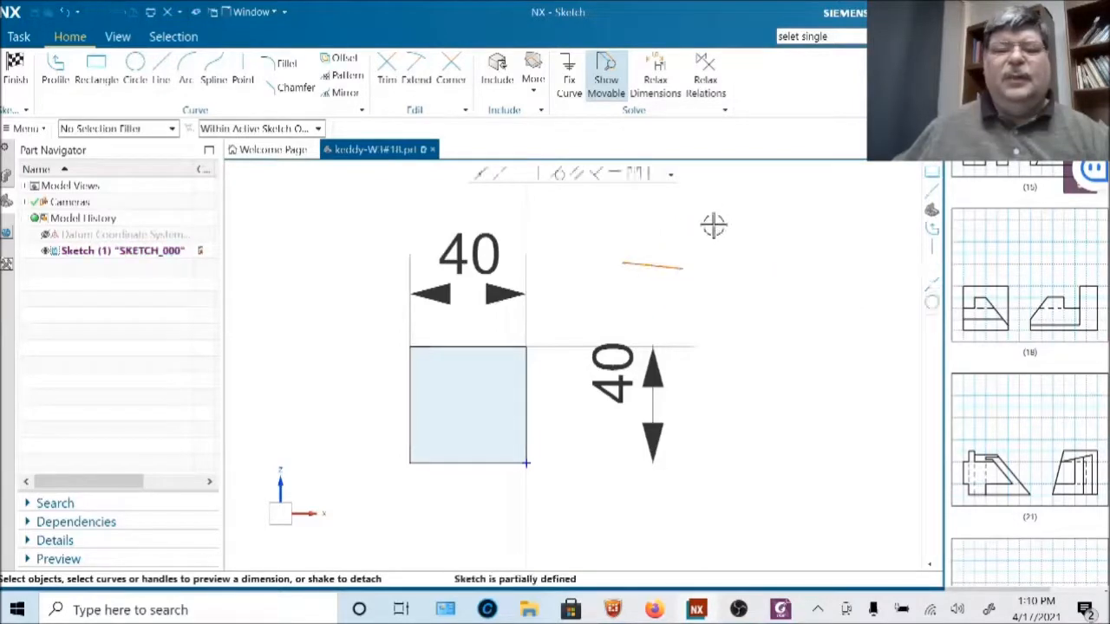
drag(723, 227, 620, 286)
drag(615, 290, 618, 290)
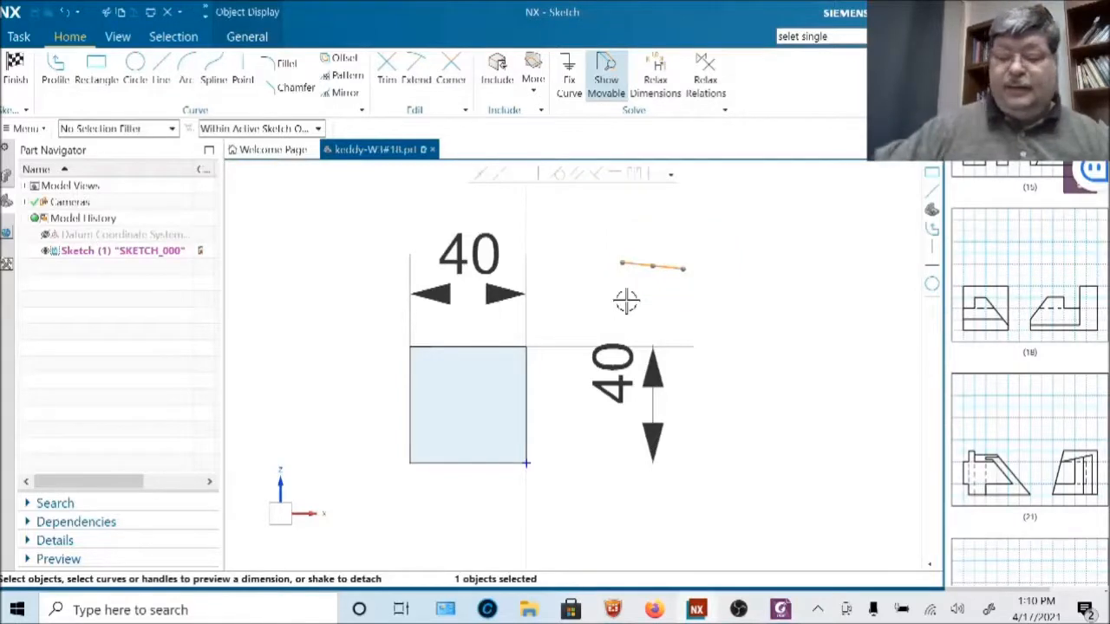
key(Delete)
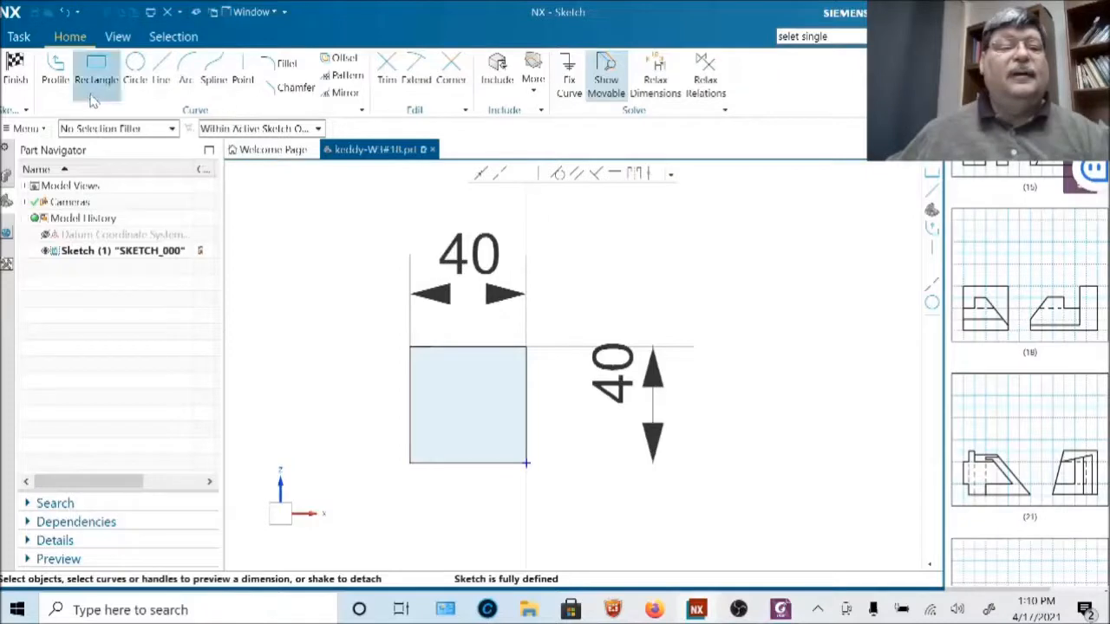
- Undo the deletion of the two crossing lines
click(71, 13)
click(70, 12)
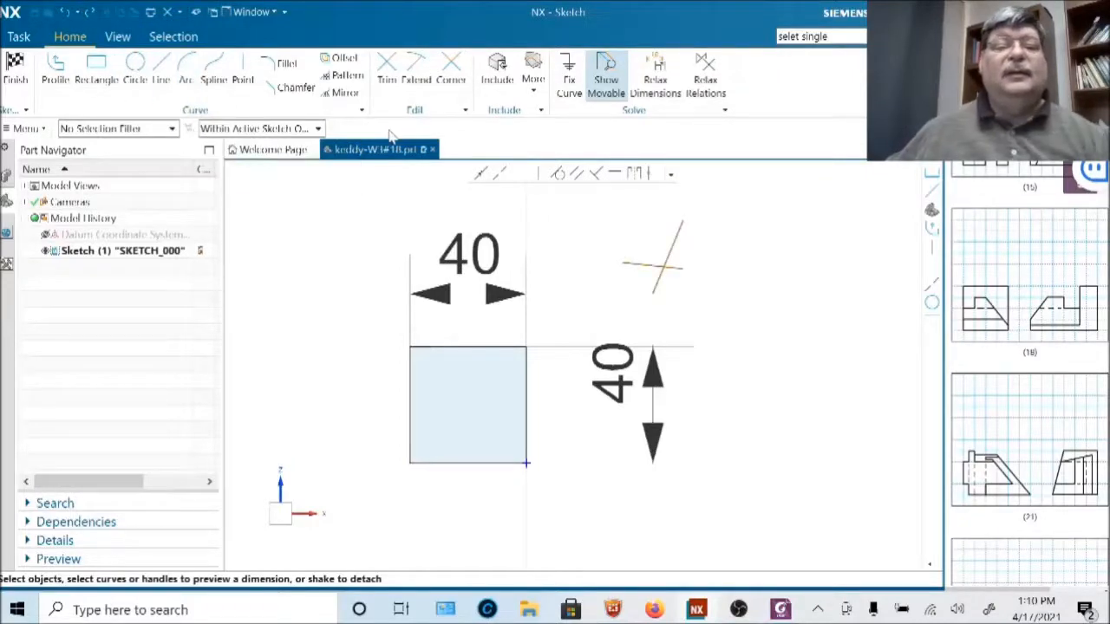
- Trim away both segments of the steep line and the remaining nearly horizontal line, leaving only the dimensioned square
click(386, 69)
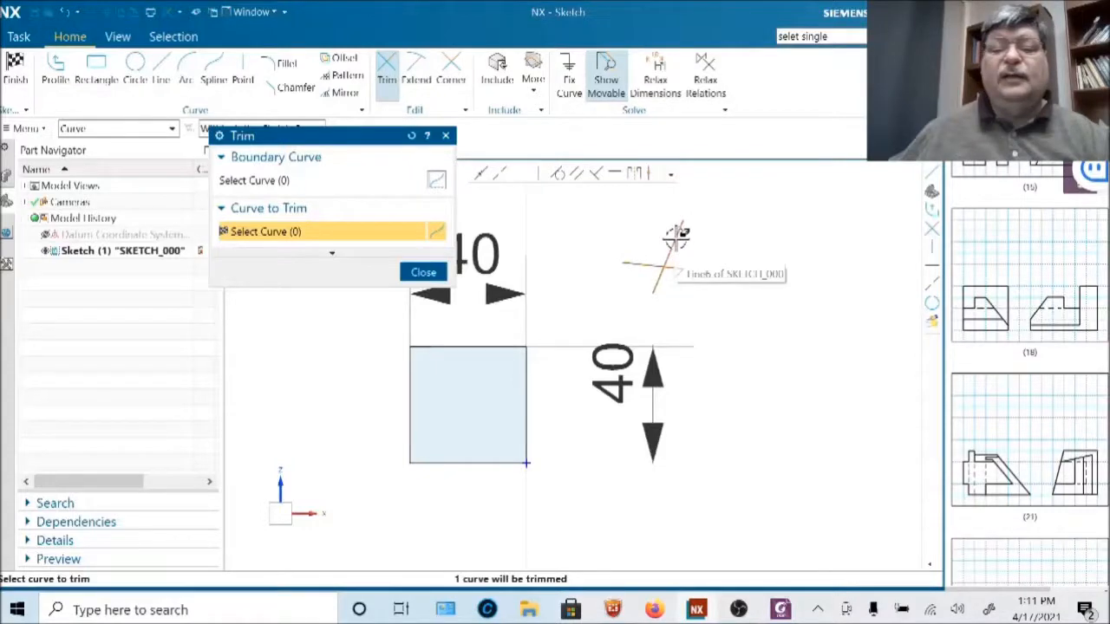
click(676, 235)
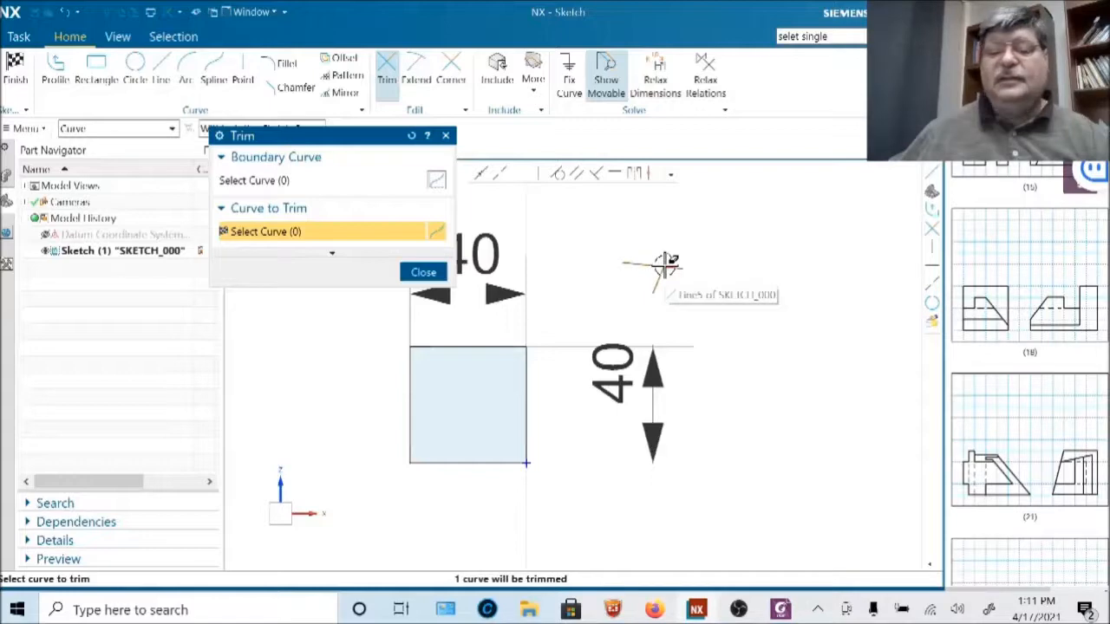
click(650, 286)
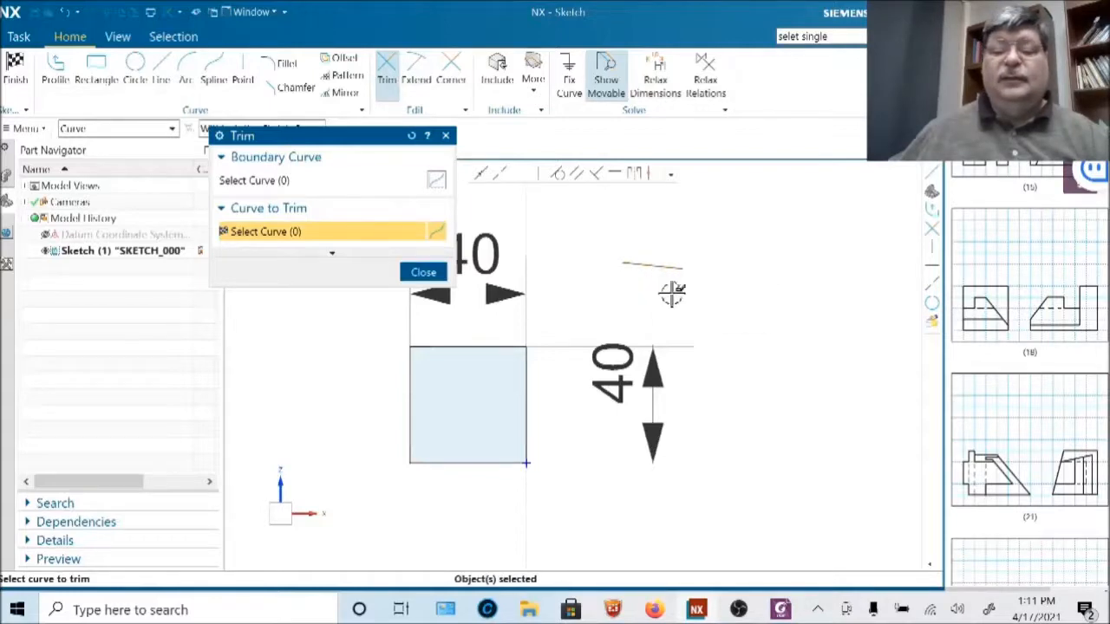
drag(681, 231, 597, 298)
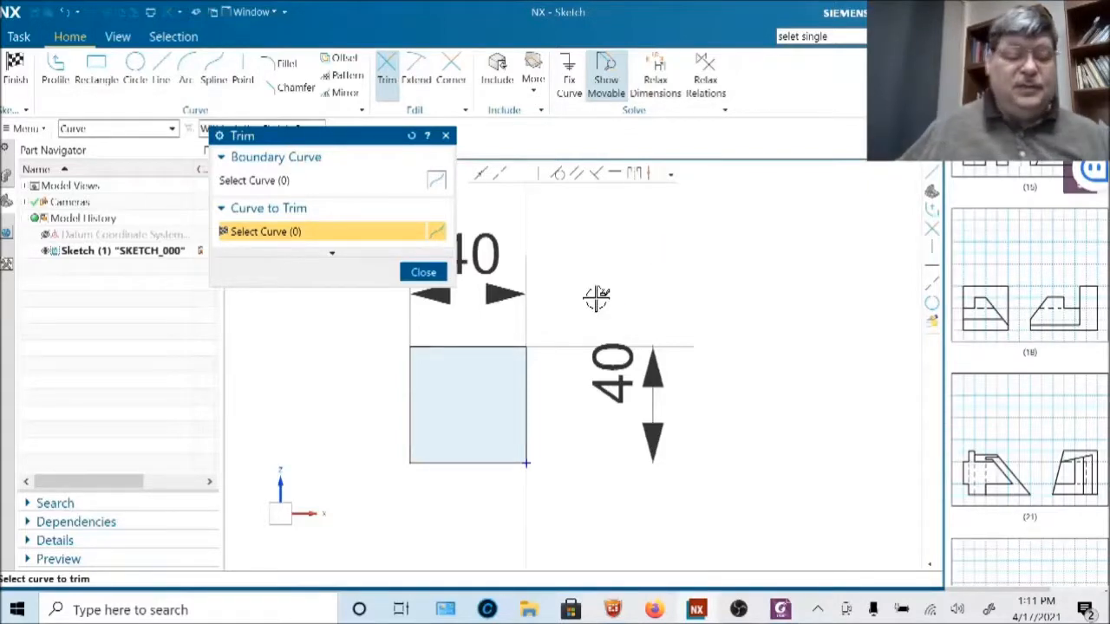
key(Escape)
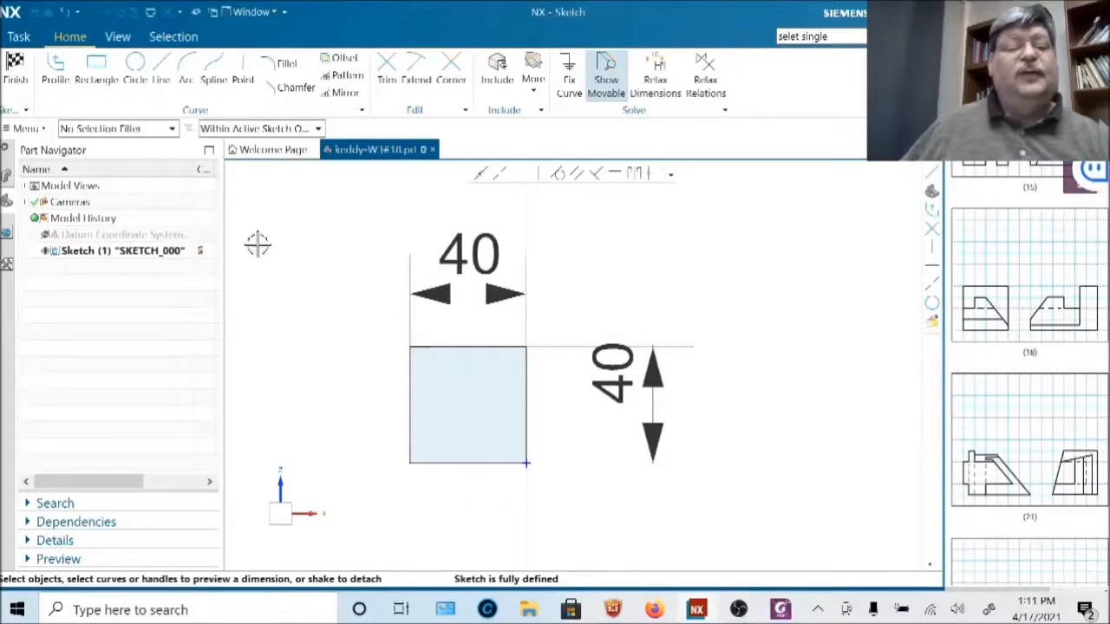
- Finish the sketch and set up an Extrude of the square with an end distance of 15 mm
click(18, 70)
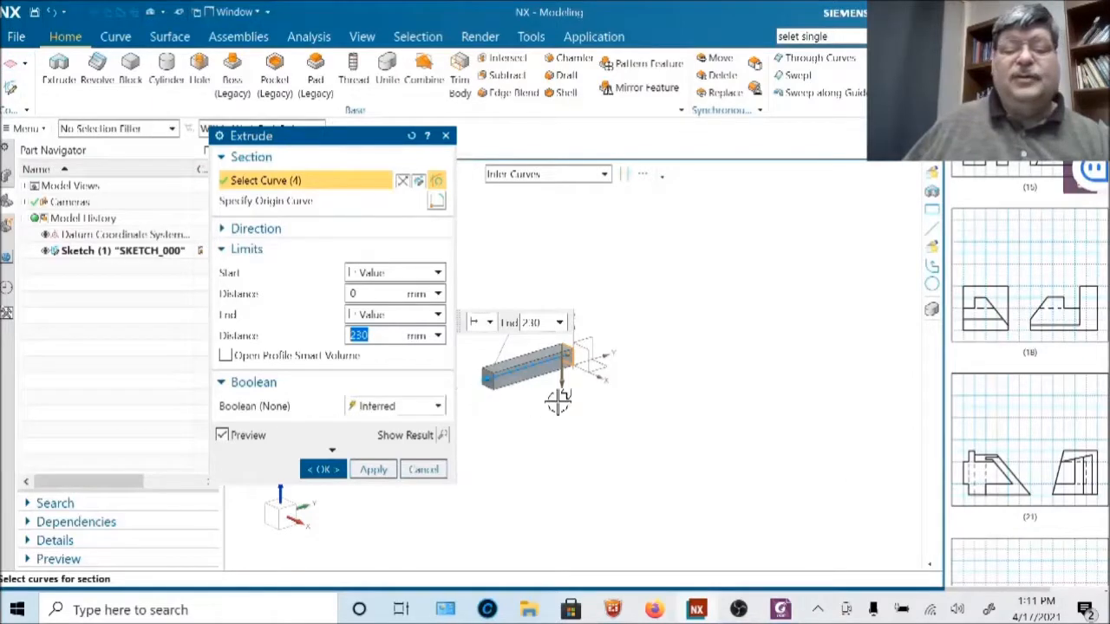
middle_drag(555, 403, 614, 391)
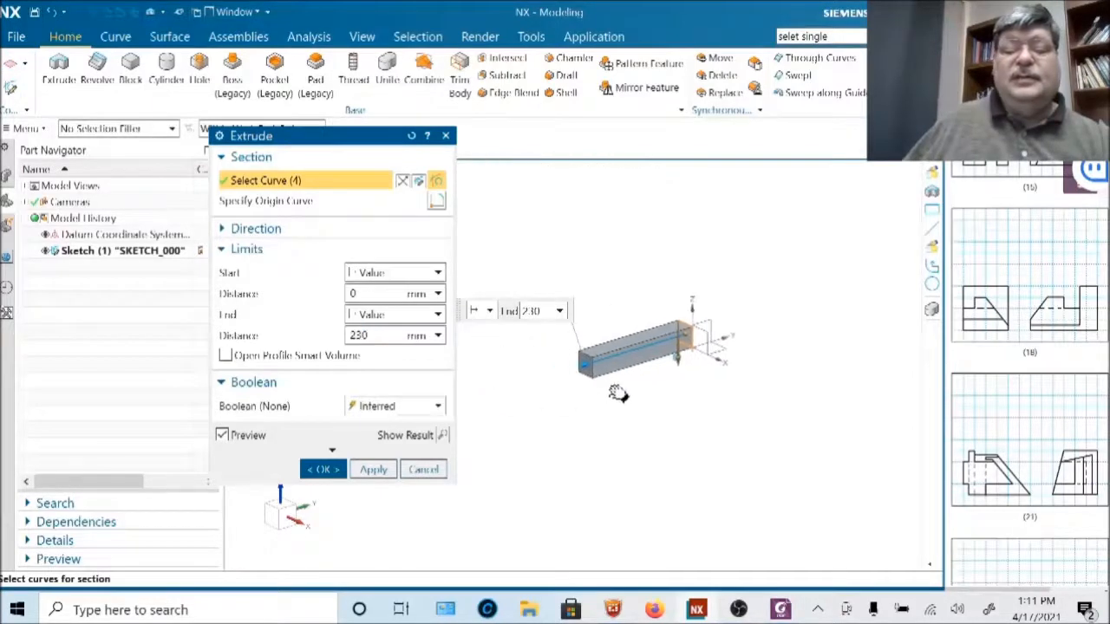
scroll(616, 359, up, 2)
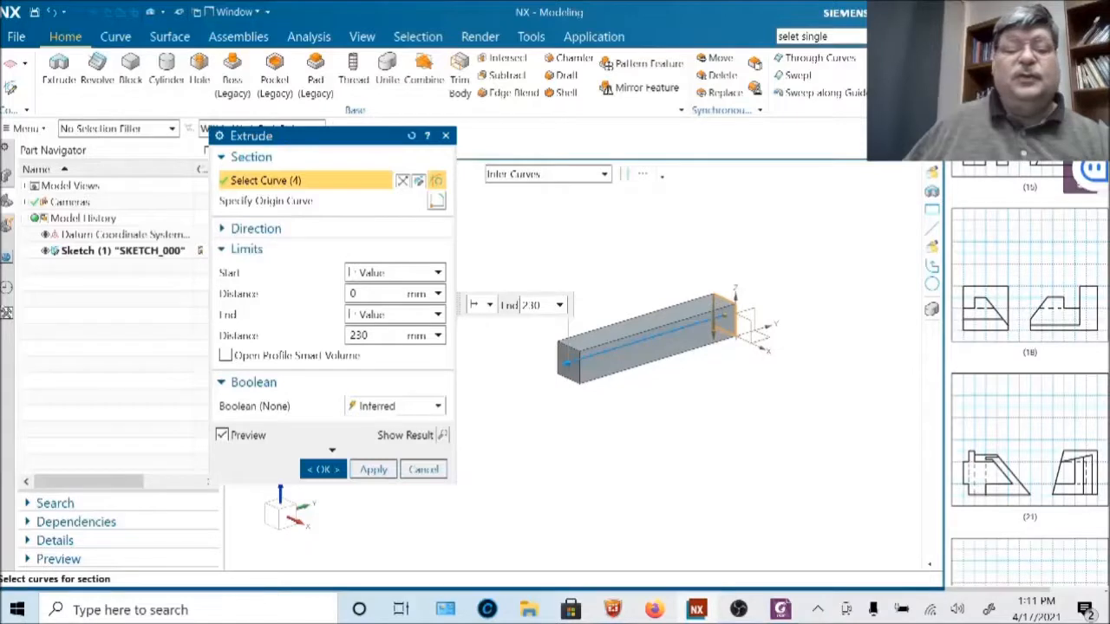
double_click(361, 335)
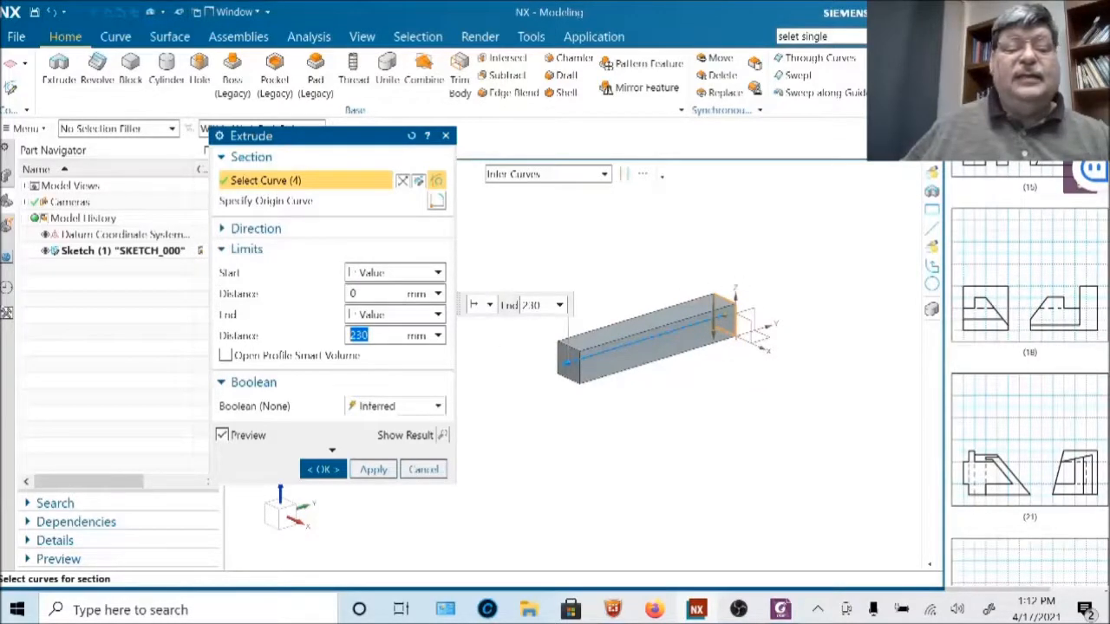
text(15)
key(Return)
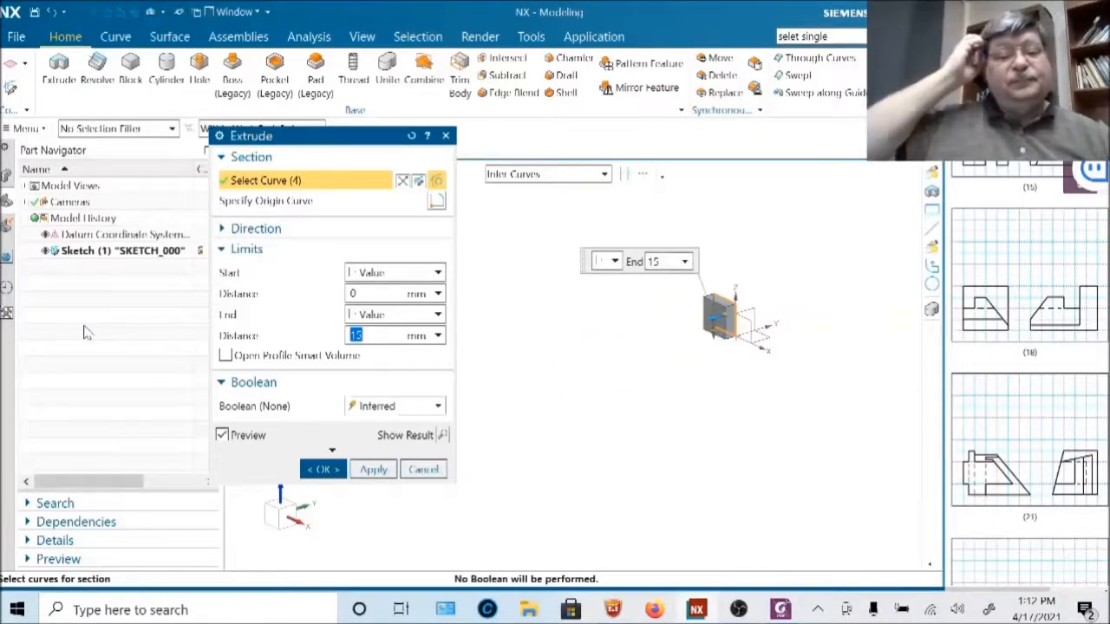
scroll(744, 316, up, 2)
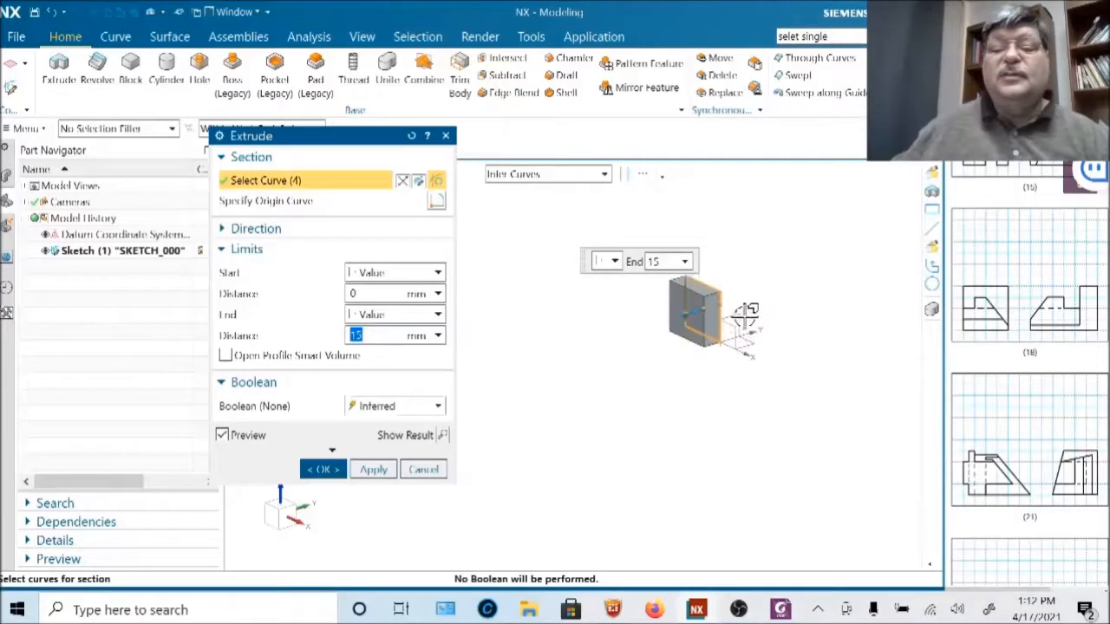
scroll(744, 317, up, 1)
scroll(672, 286, up, 1)
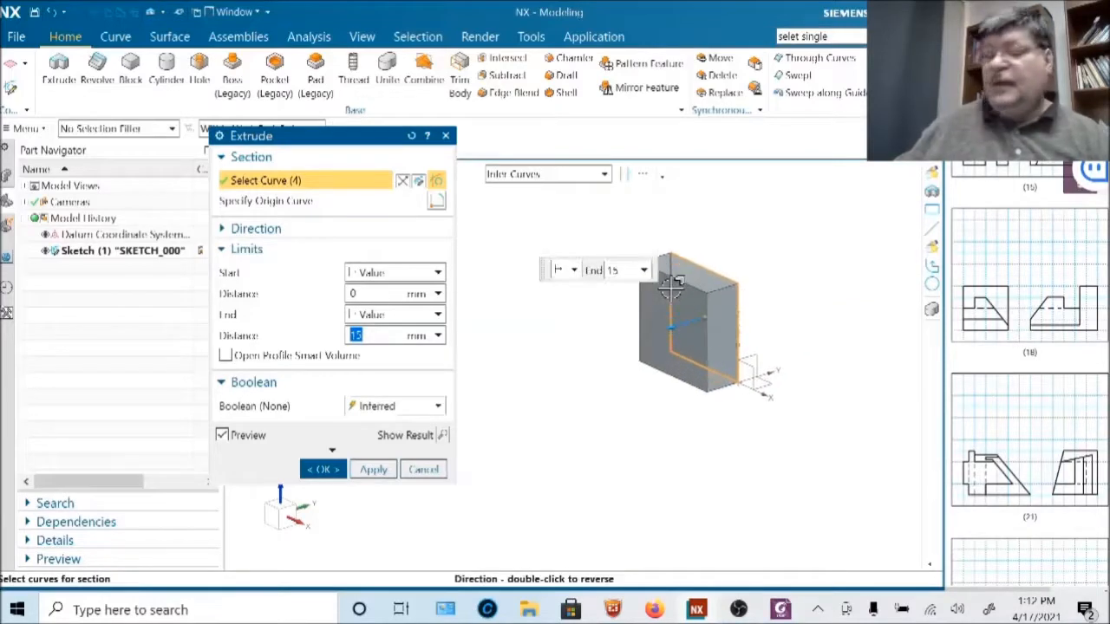
scroll(698, 319, up, 2)
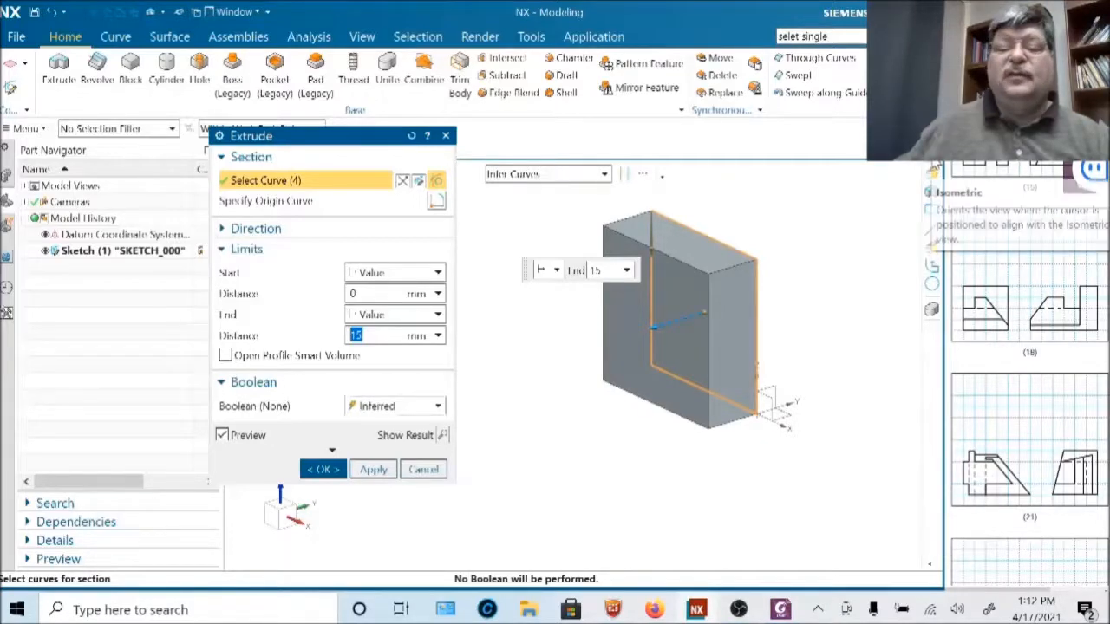
scroll(859, 242, up, 2)
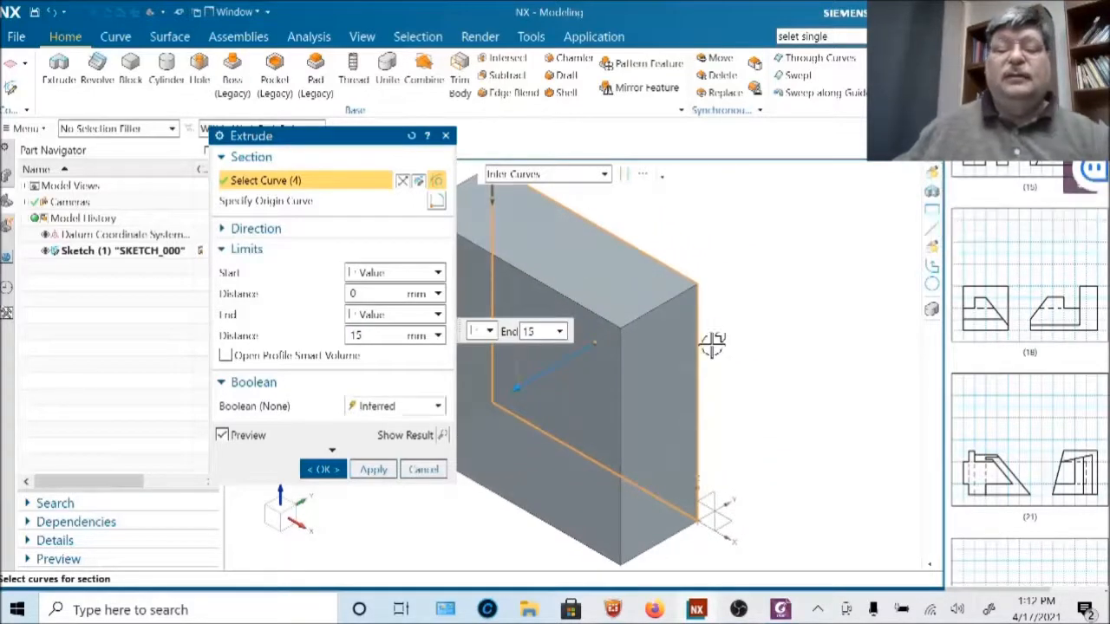
scroll(712, 346, down, 2)
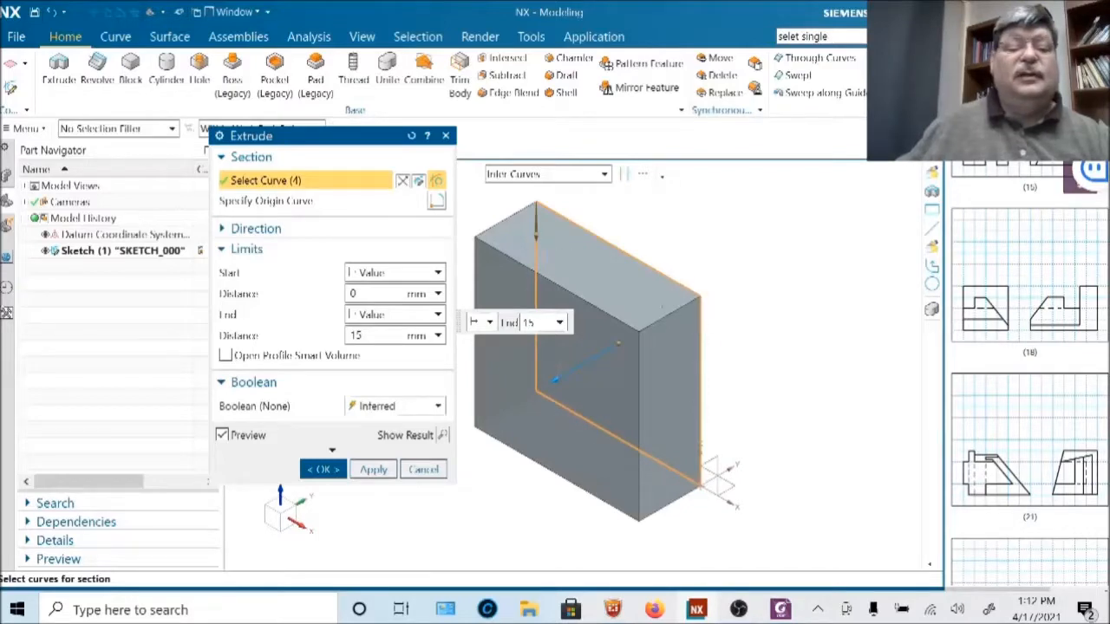
- Try a start distance of -6 mm for the extrusion and set it back to 0 mm
click(353, 293)
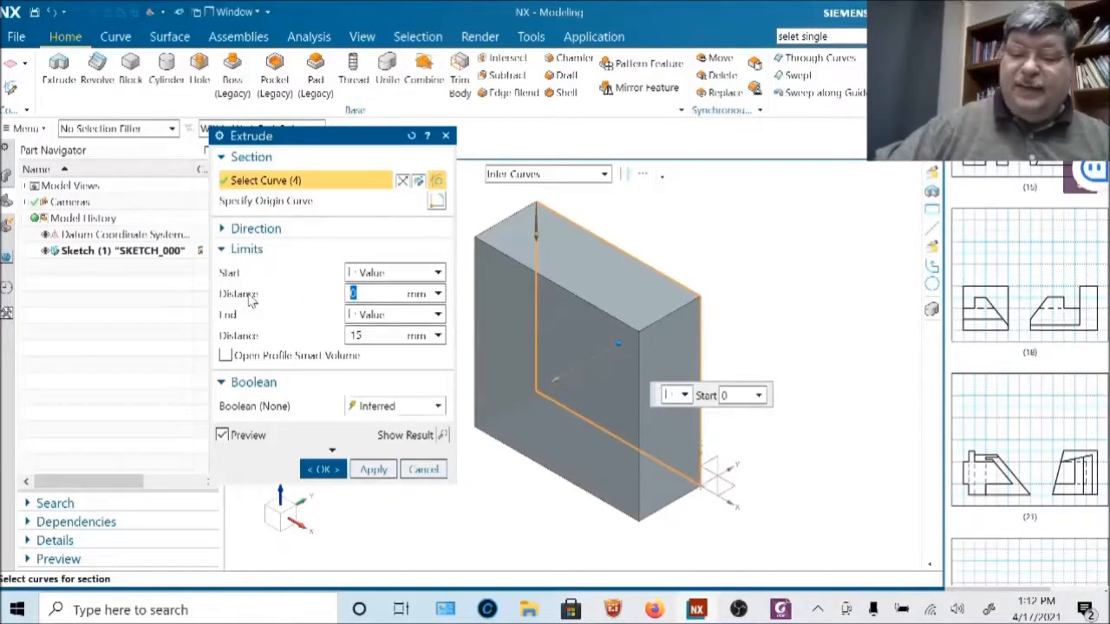
text(6)
key(Return)
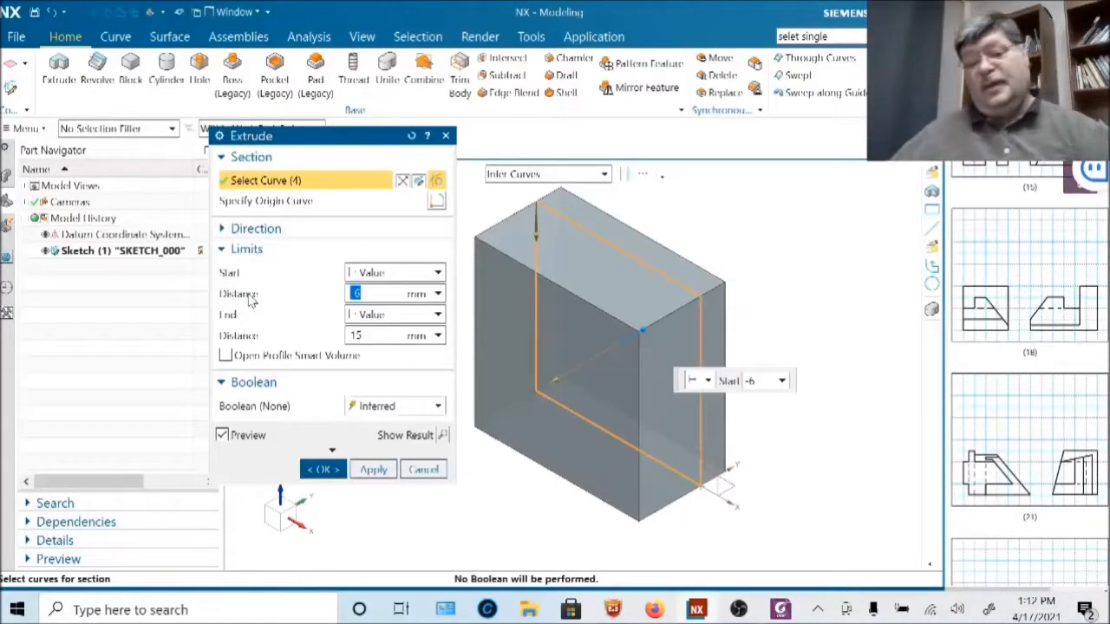
text(0)
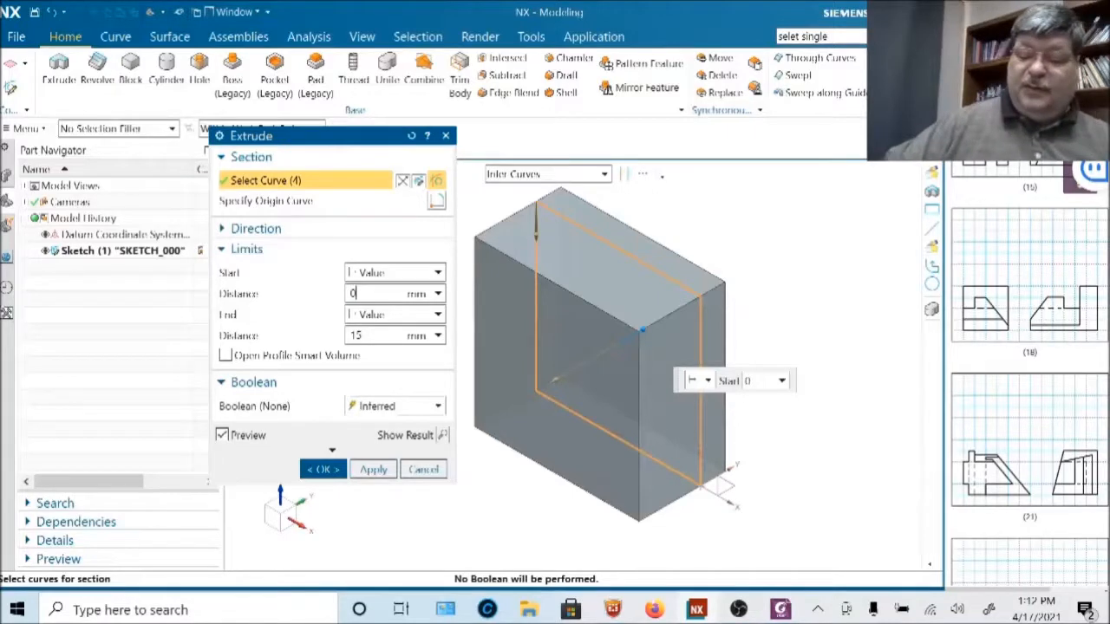
key(Return)
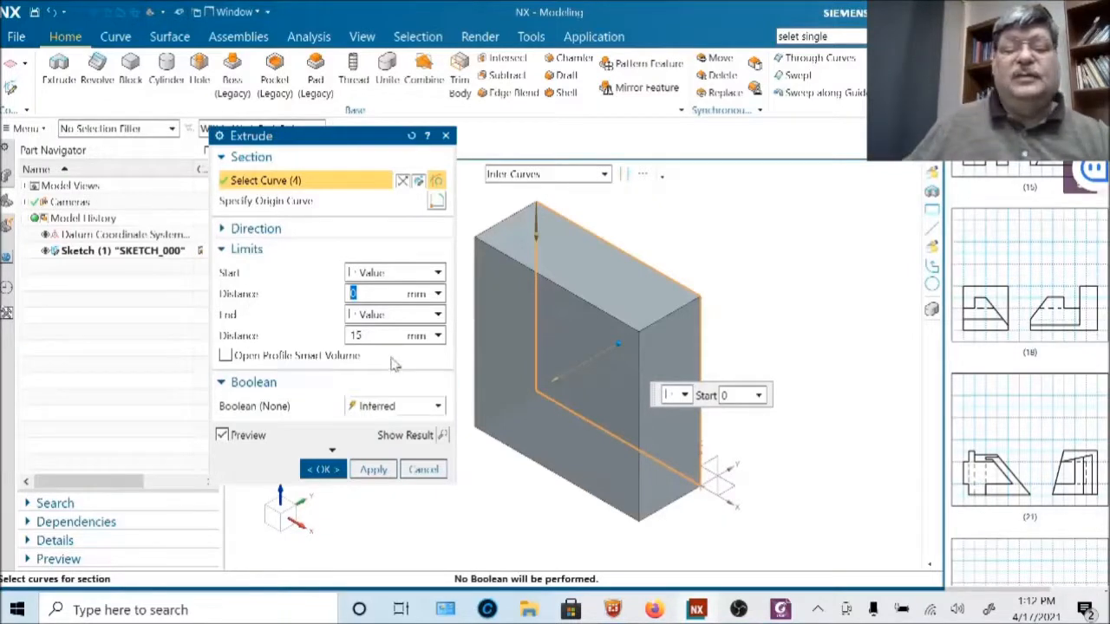
- Review the Boolean options, keep Inferred, and create the 15 mm extrusion
click(438, 406)
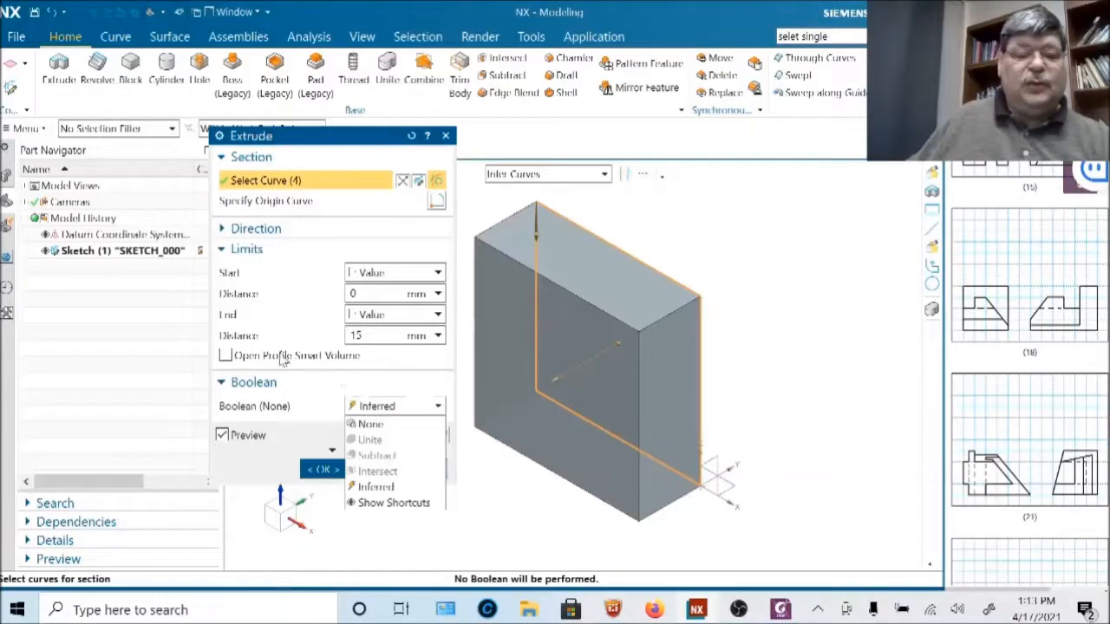
click(329, 388)
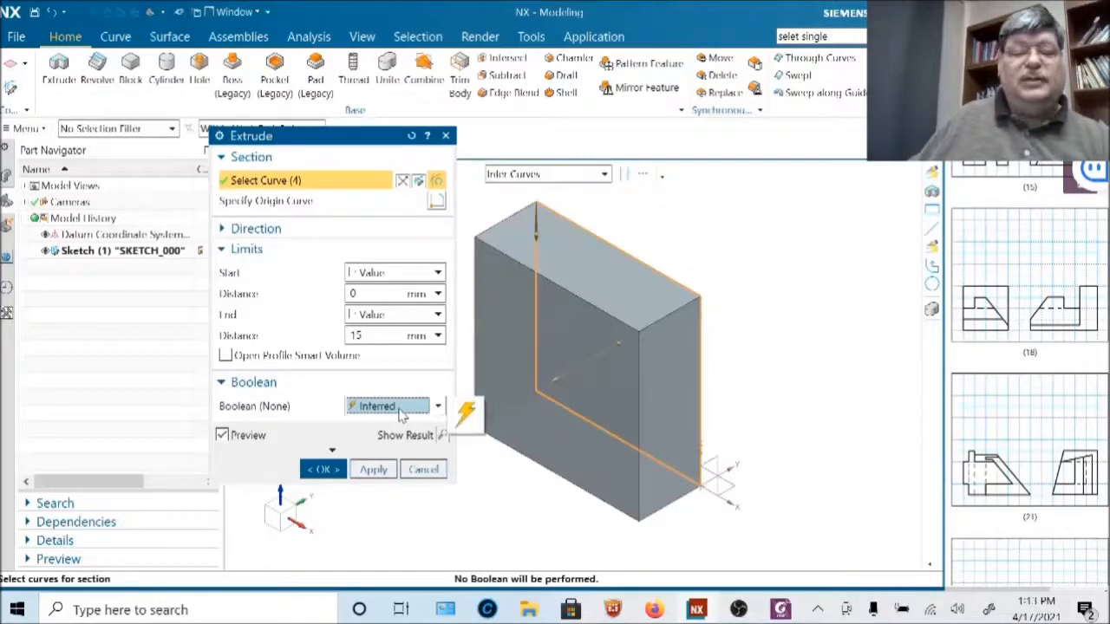
click(321, 469)
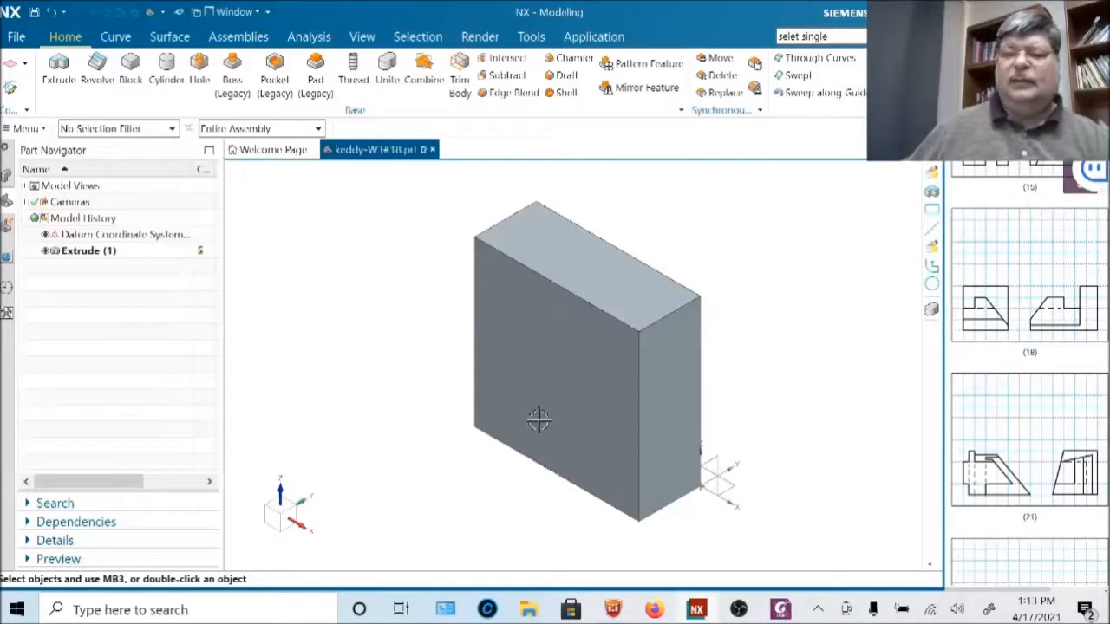
- Open the extruded block's parameters for editing and leave them without making changes
right_click(562, 347)
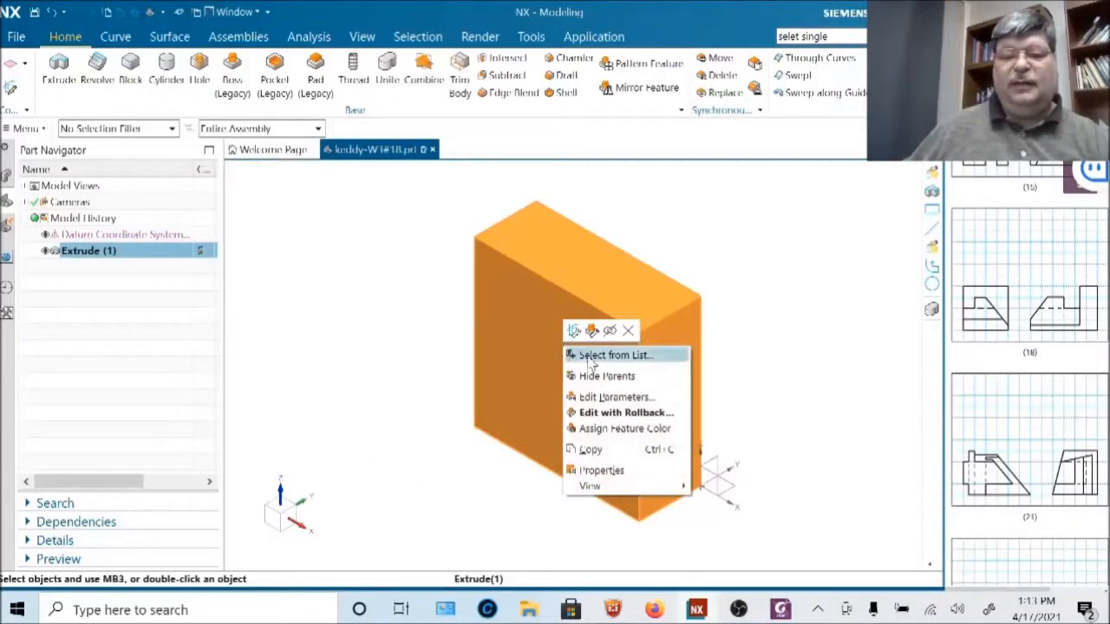
click(617, 397)
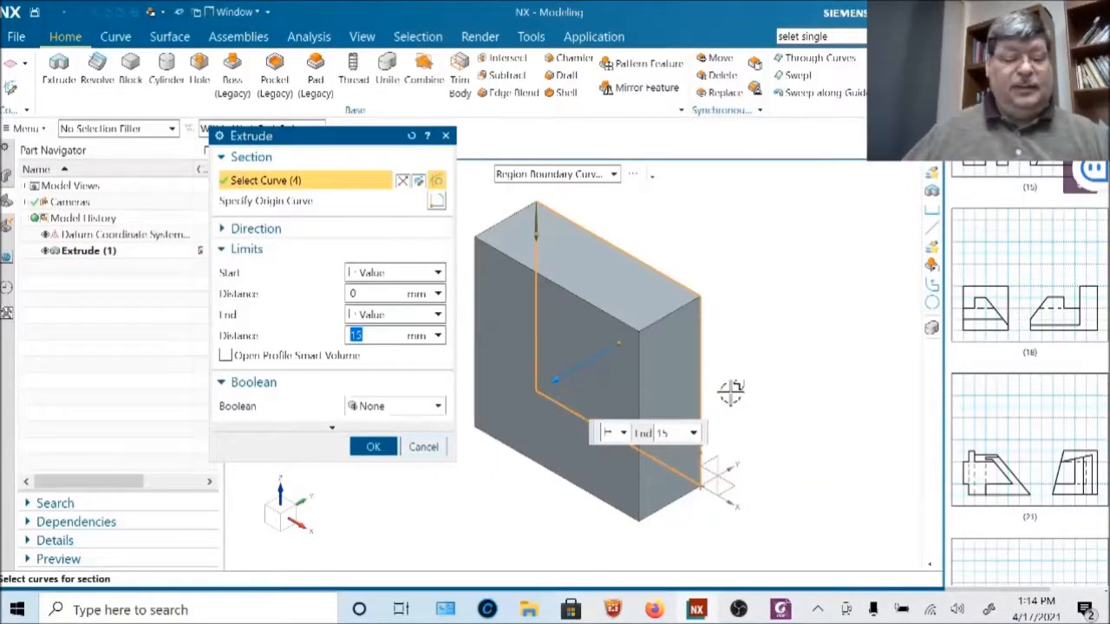
key(Escape)
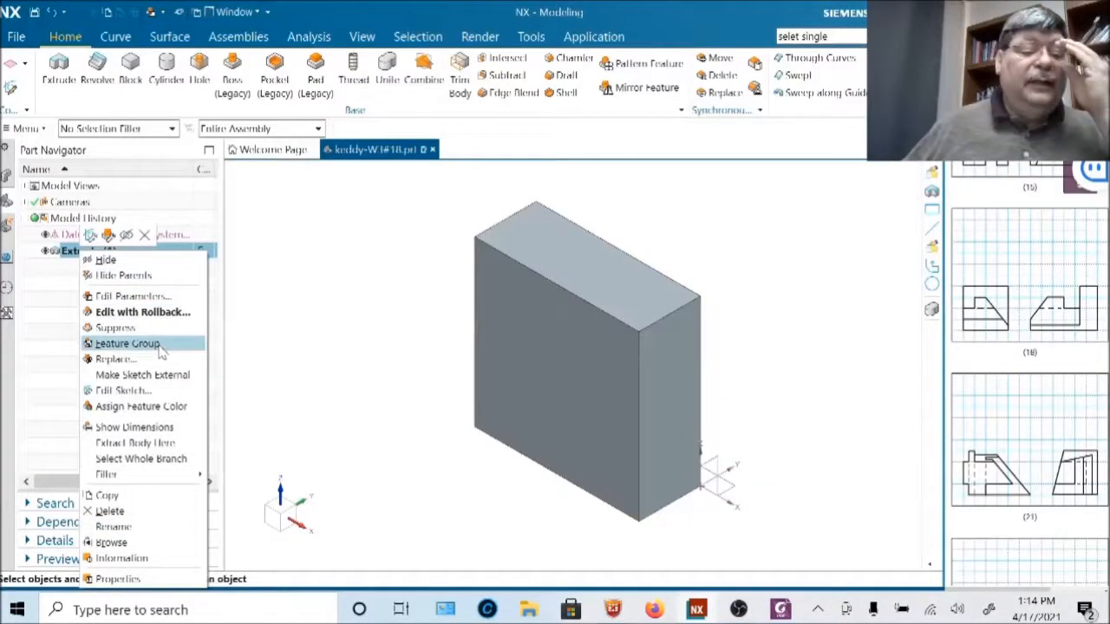
- Open the extruded block's underlying sketch for editing and finish it without changes
click(121, 392)
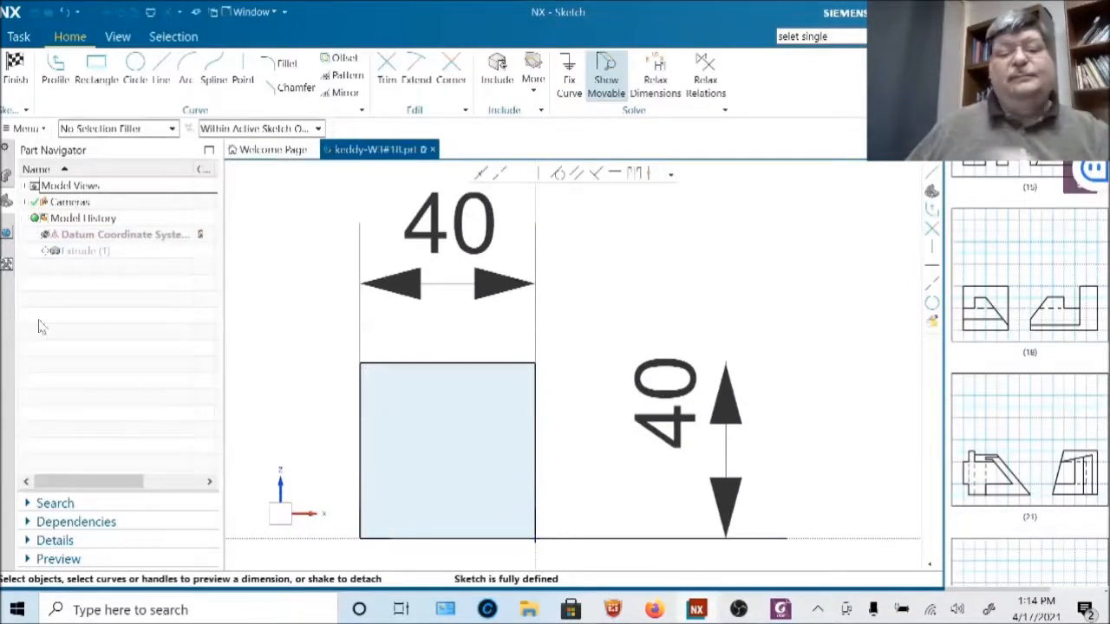
click(14, 69)
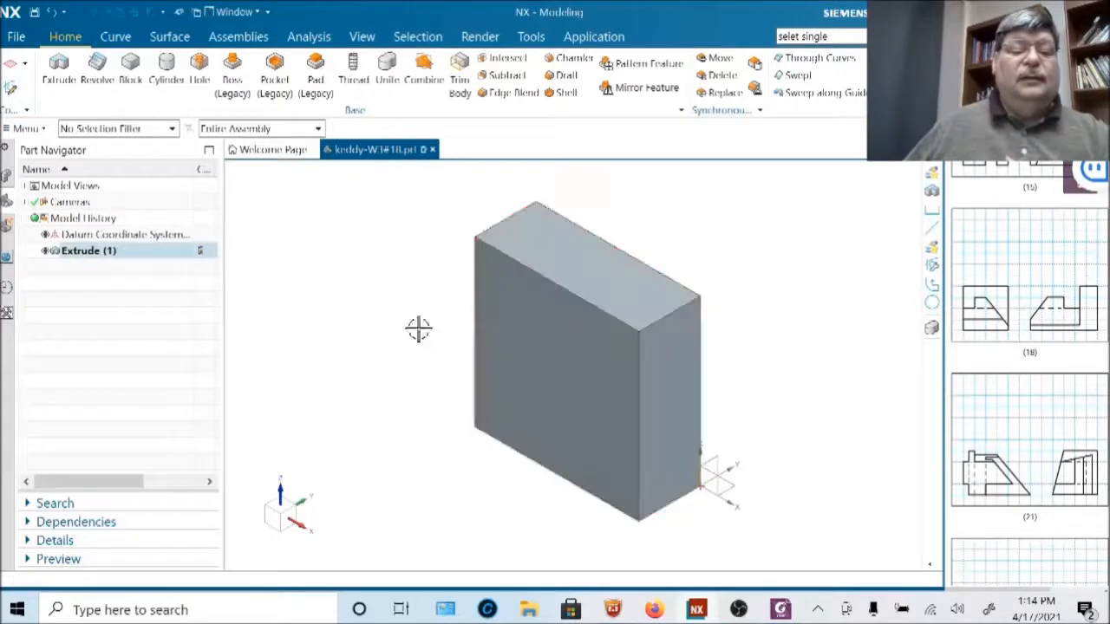
right_click(101, 257)
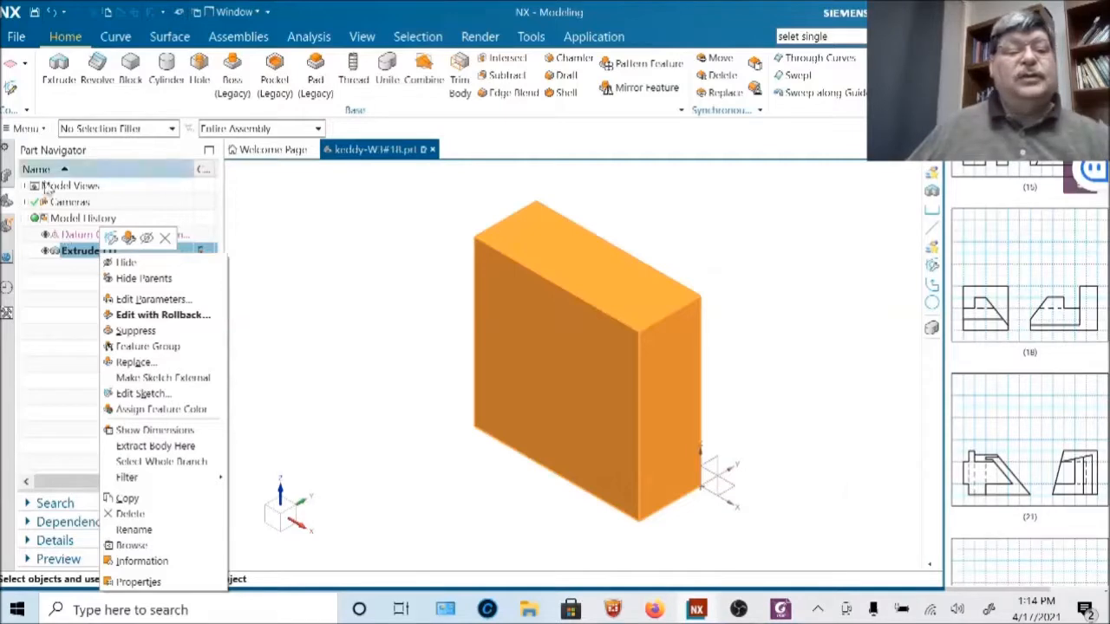
click(10, 199)
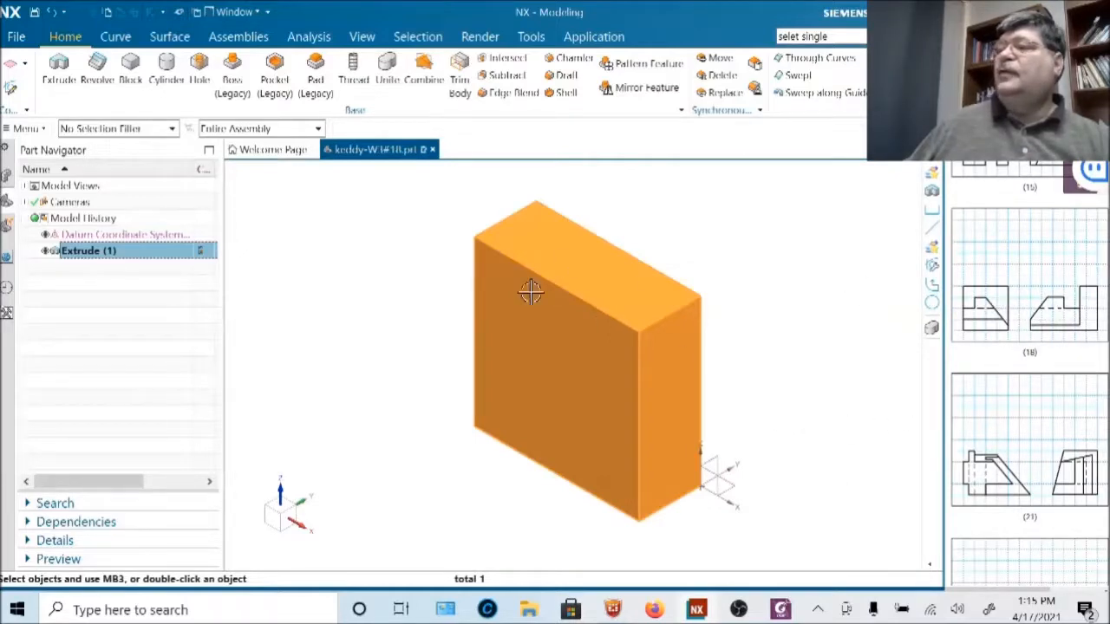
- Start an Extrude with a new sketch on the large front face of the block
key(Escape)
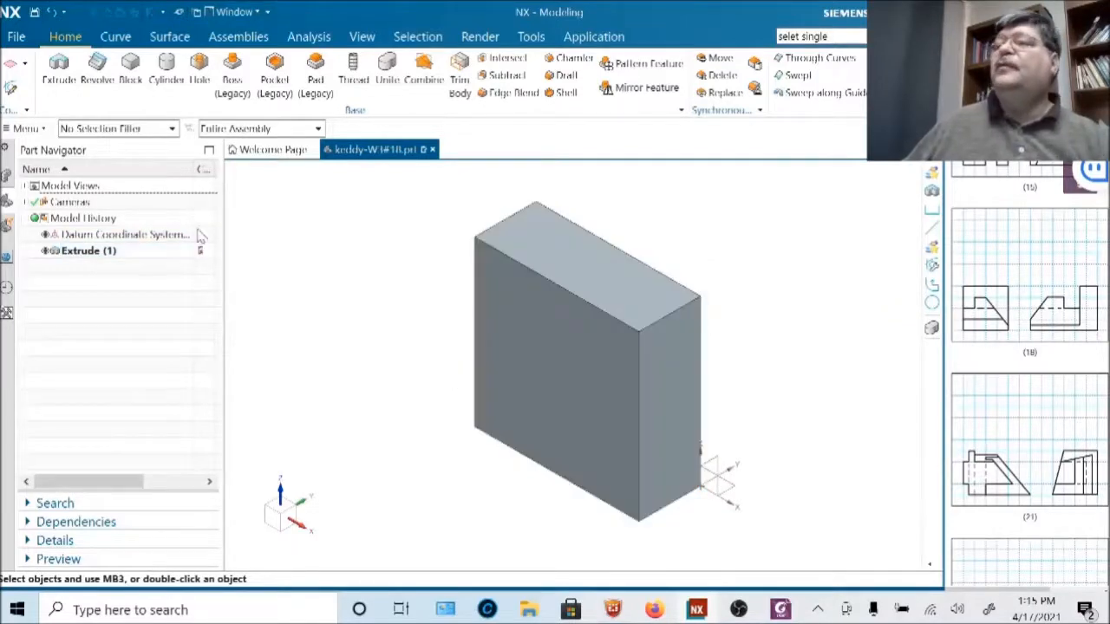
click(58, 69)
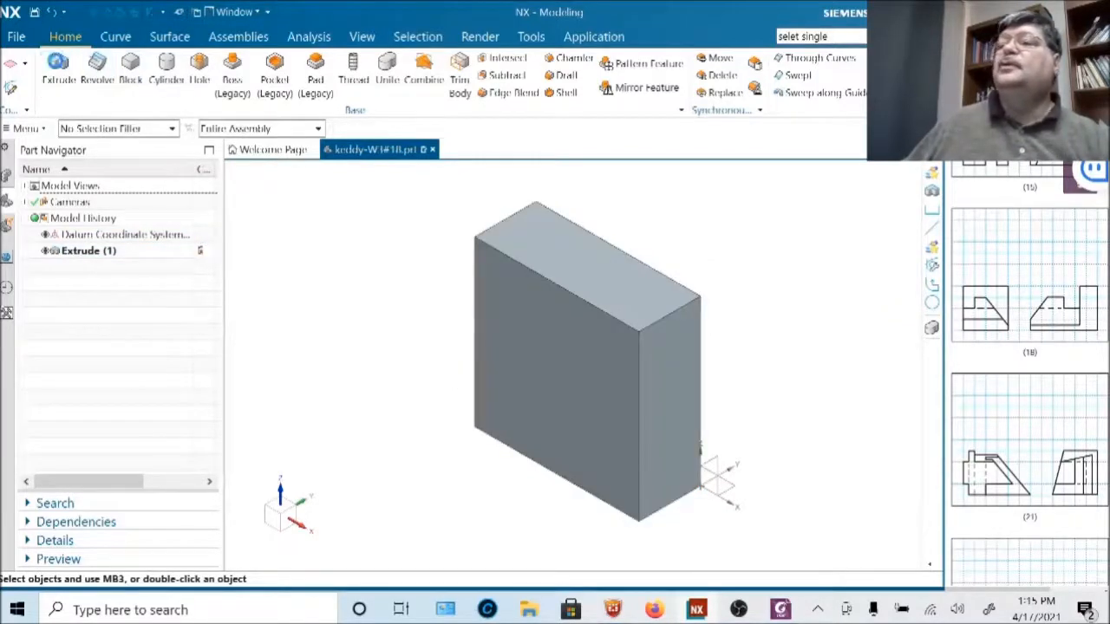
click(532, 347)
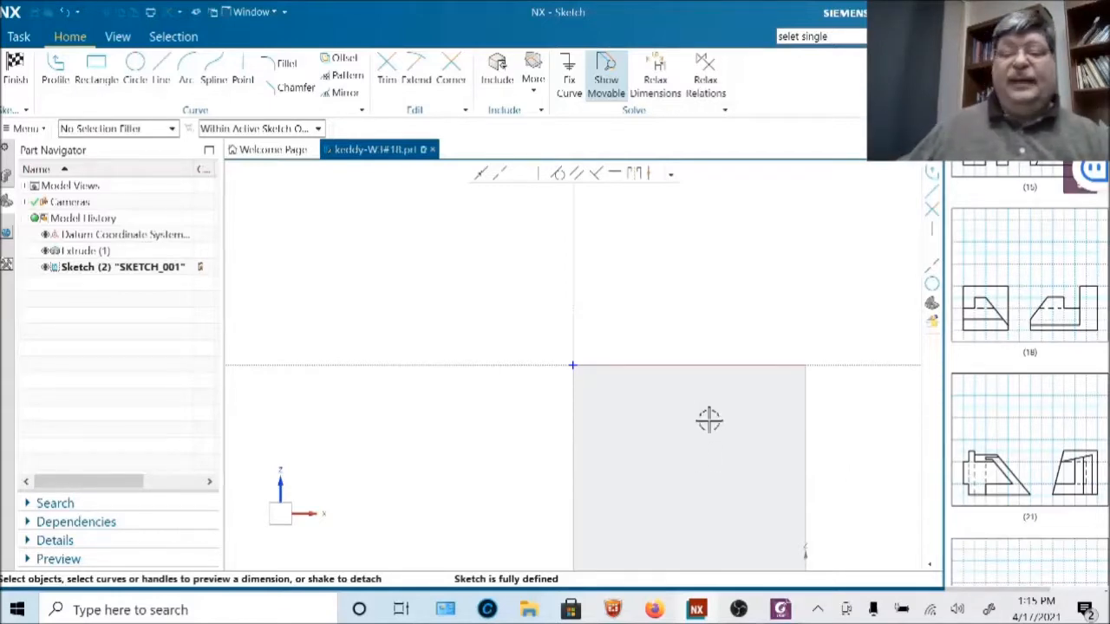
mouse_move(710, 420)
shift+middle_down()
mouse_move(711, 431)
mouse_move(668, 399)
mouse_move(614, 330)
shift+middle_up()
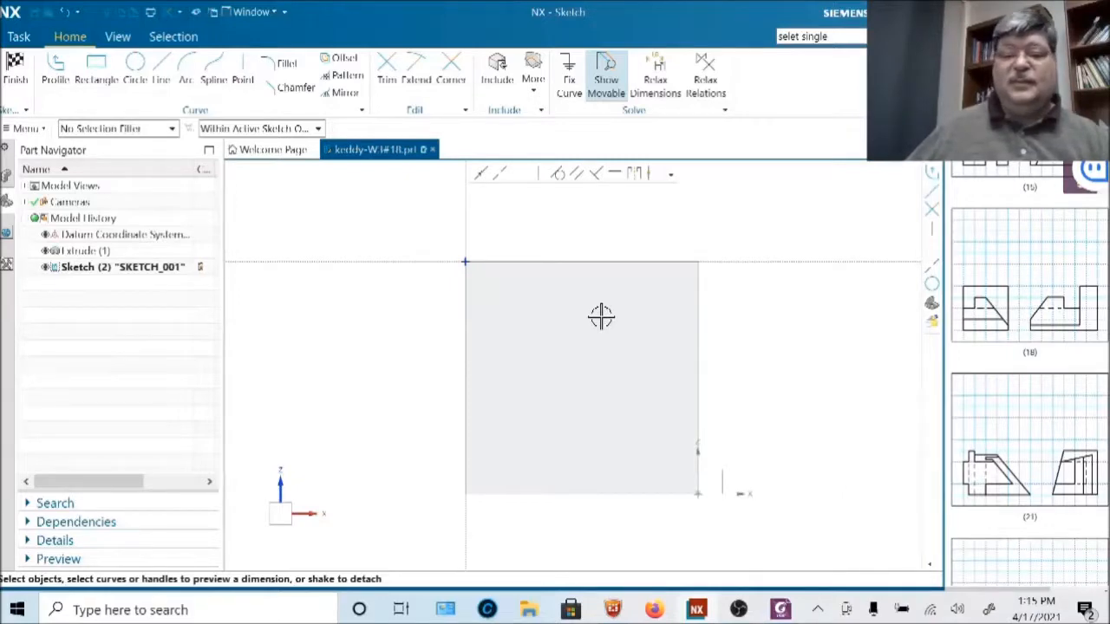
mouse_move(601, 316)
shift+middle_down()
mouse_move(582, 334)
mouse_move(706, 466)
mouse_move(582, 495)
mouse_move(541, 415)
mouse_move(639, 407)
mouse_move(565, 359)
shift+middle_up()
scroll(562, 363, down, 2)
scroll(562, 363, up, 2)
scroll(562, 363, down, 2)
scroll(323, 338, down, 1)
scroll(322, 338, up, 1)
scroll(323, 340, down, 1)
scroll(323, 340, up, 1)
scroll(555, 360, down, 1)
scroll(555, 360, up, 2)
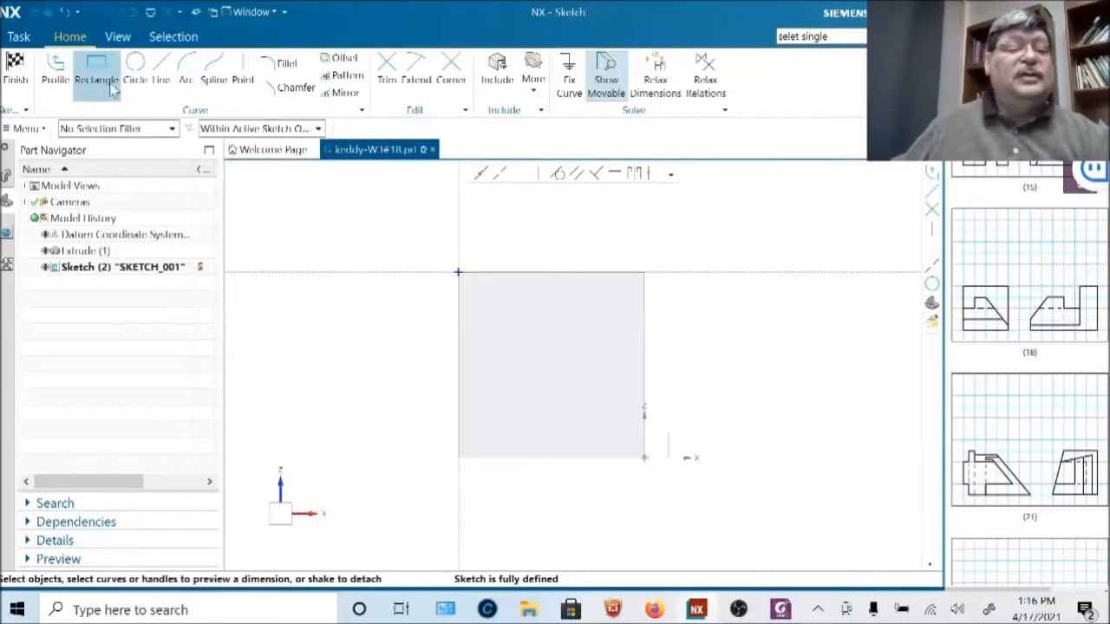
- Sketch a closed seven-line stepped profile with a sloped right side, about 29 mm wide, starting on the block's left edge line just below its lower corner
click(55, 74)
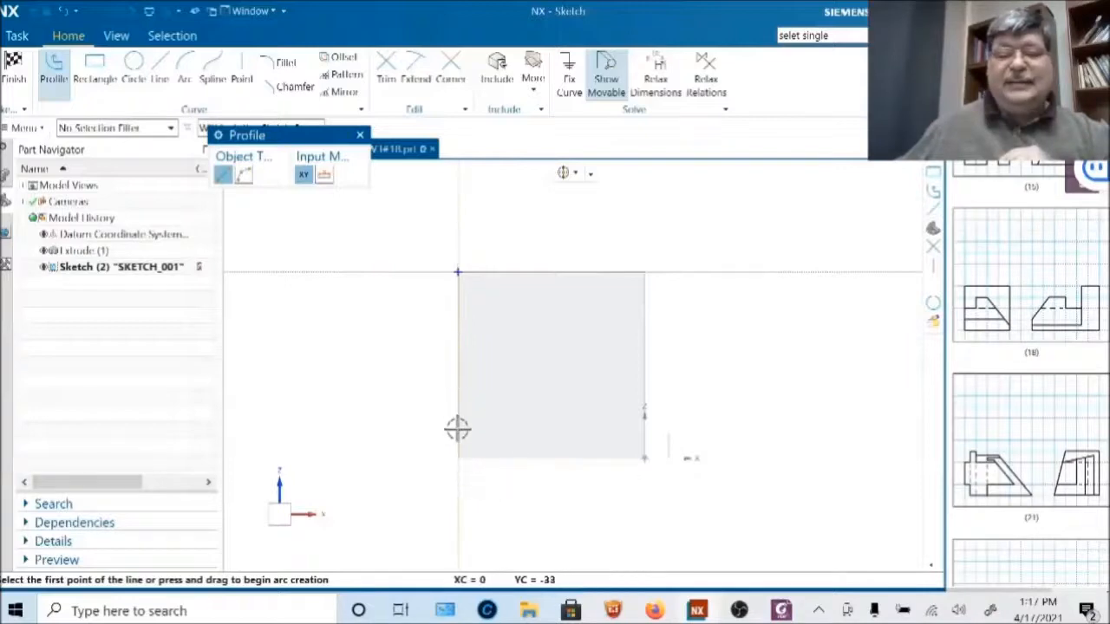
click(460, 475)
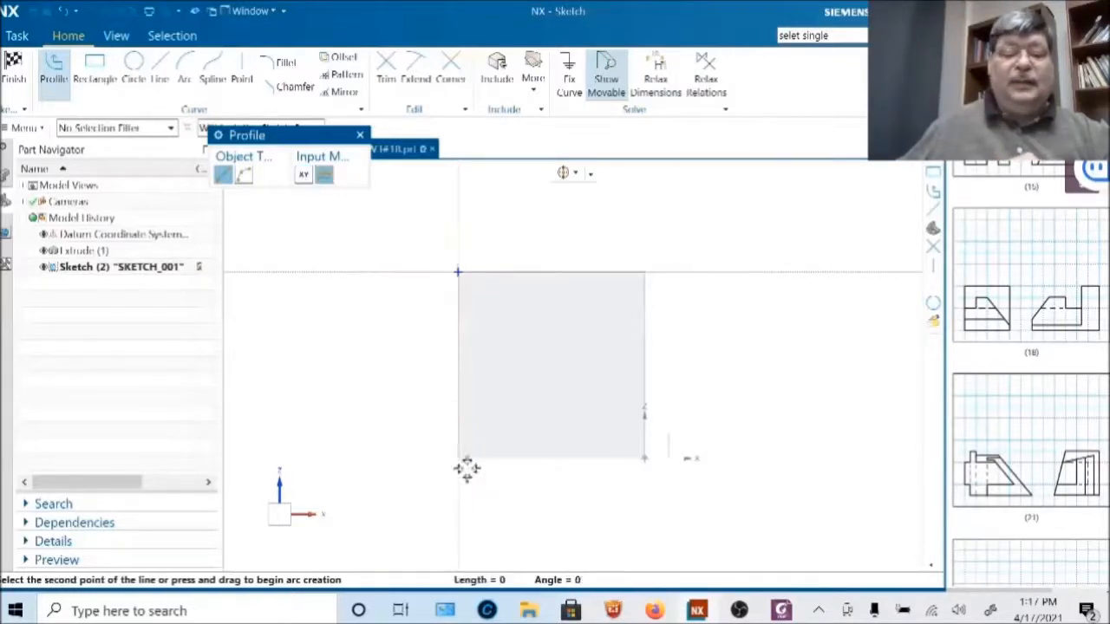
click(458, 389)
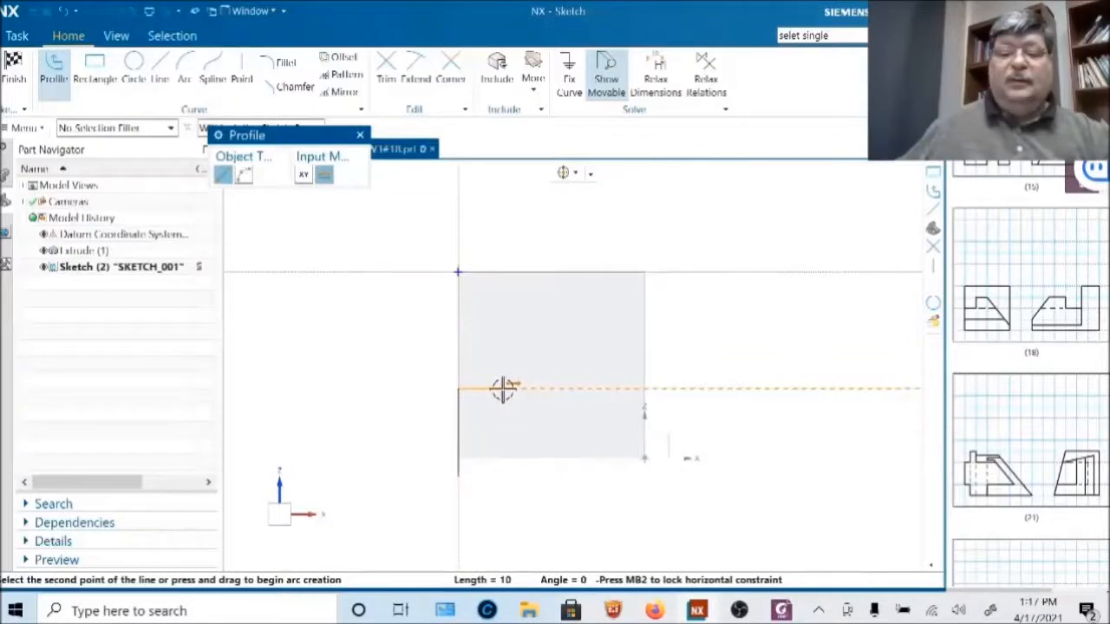
click(504, 388)
click(504, 355)
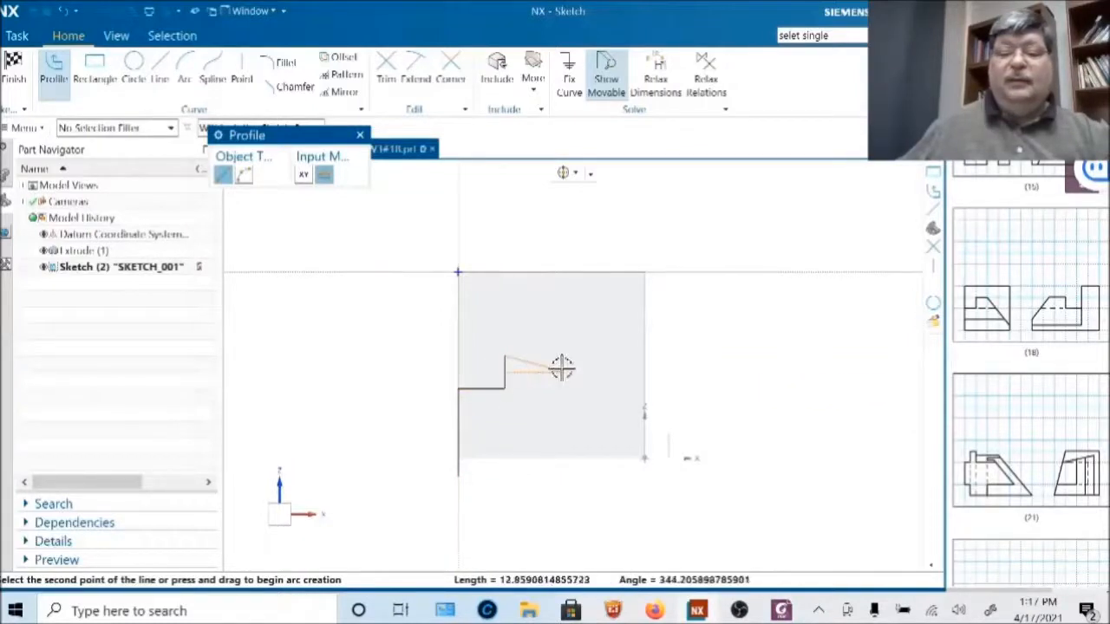
click(542, 355)
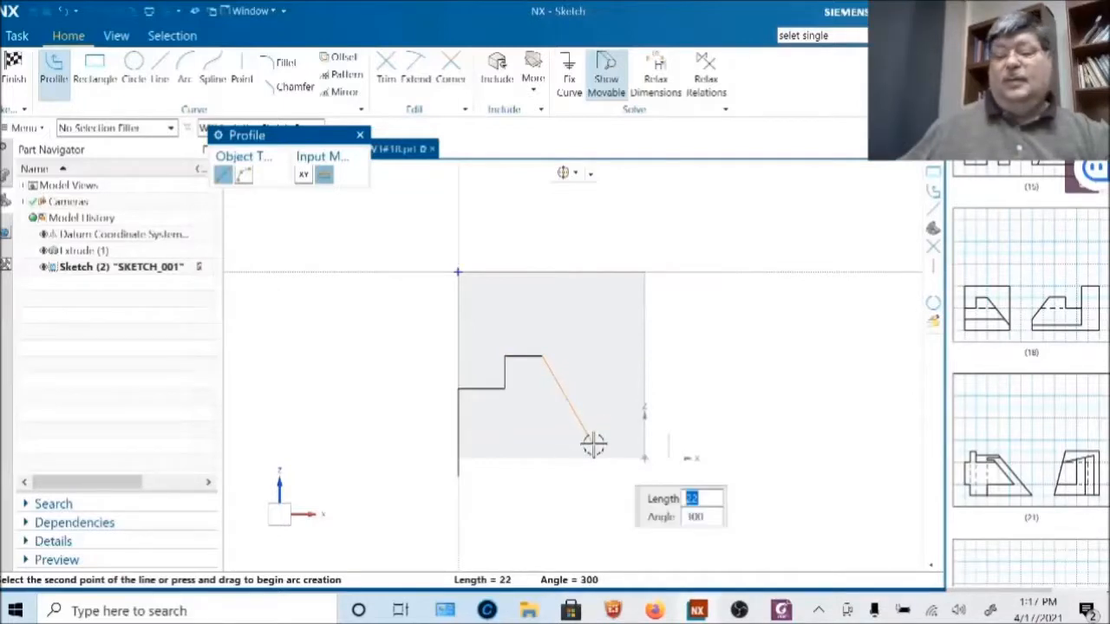
click(590, 451)
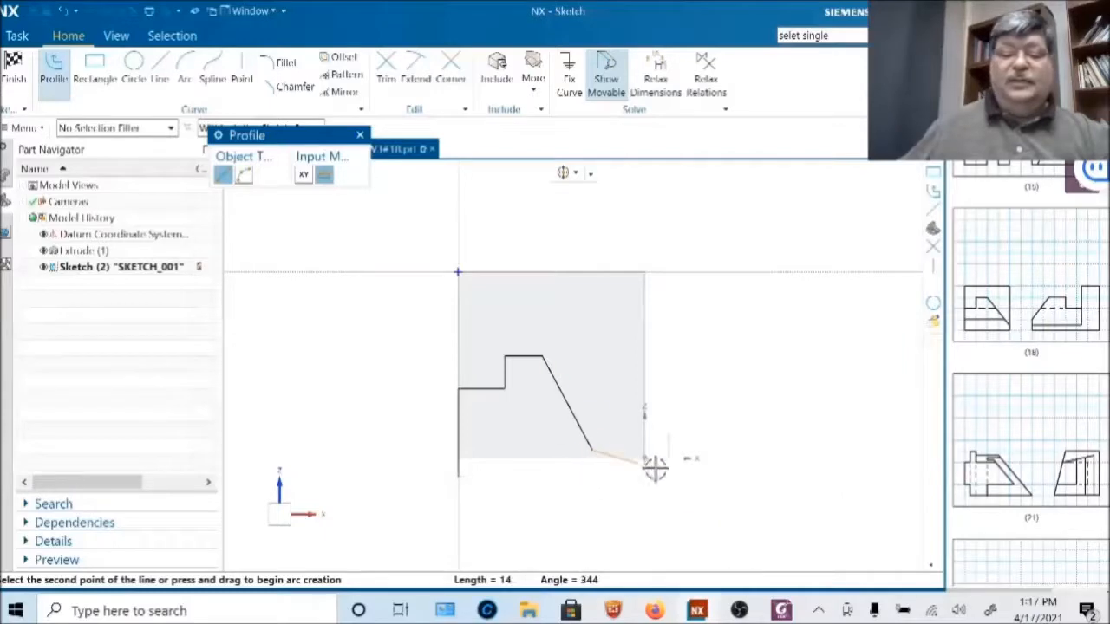
click(590, 476)
click(458, 476)
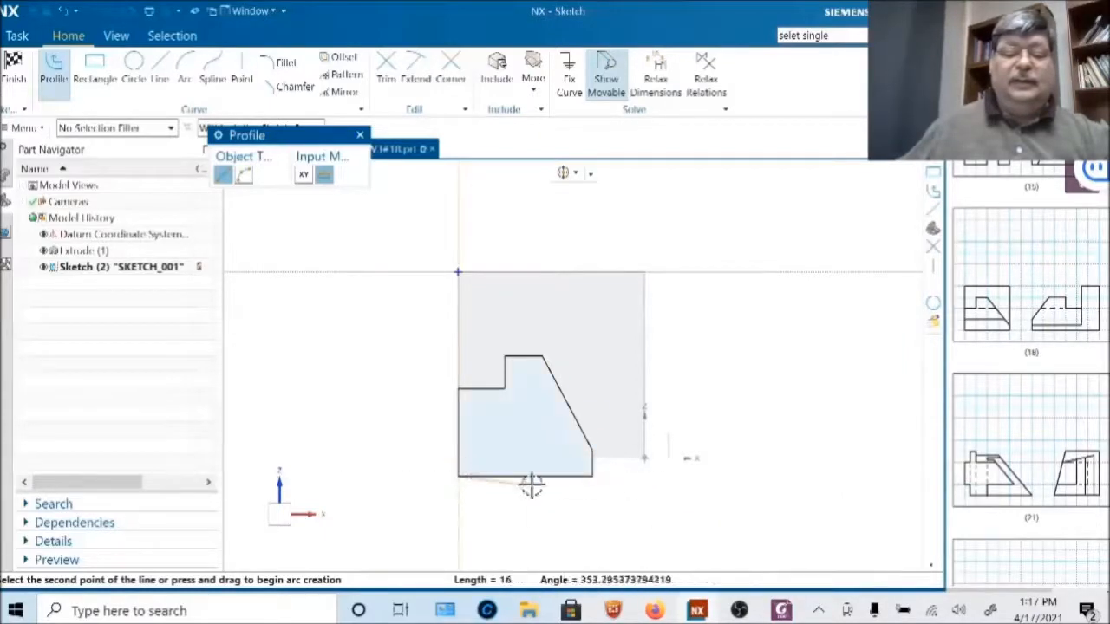
key(Escape)
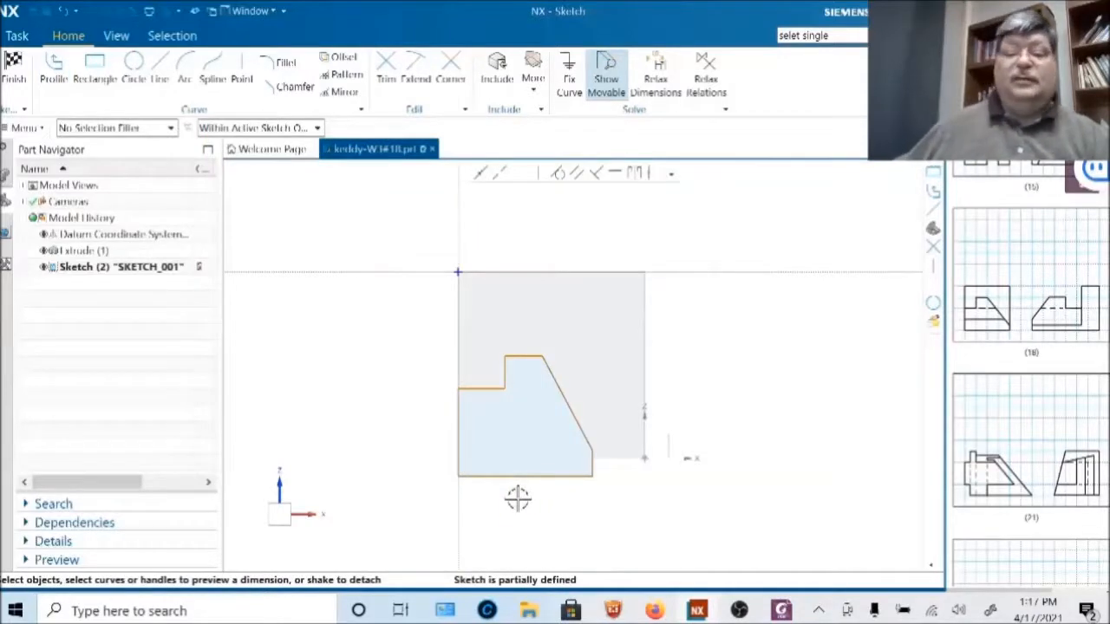
- Dimension the profile's bottom line and set its length to 27 mm
click(573, 476)
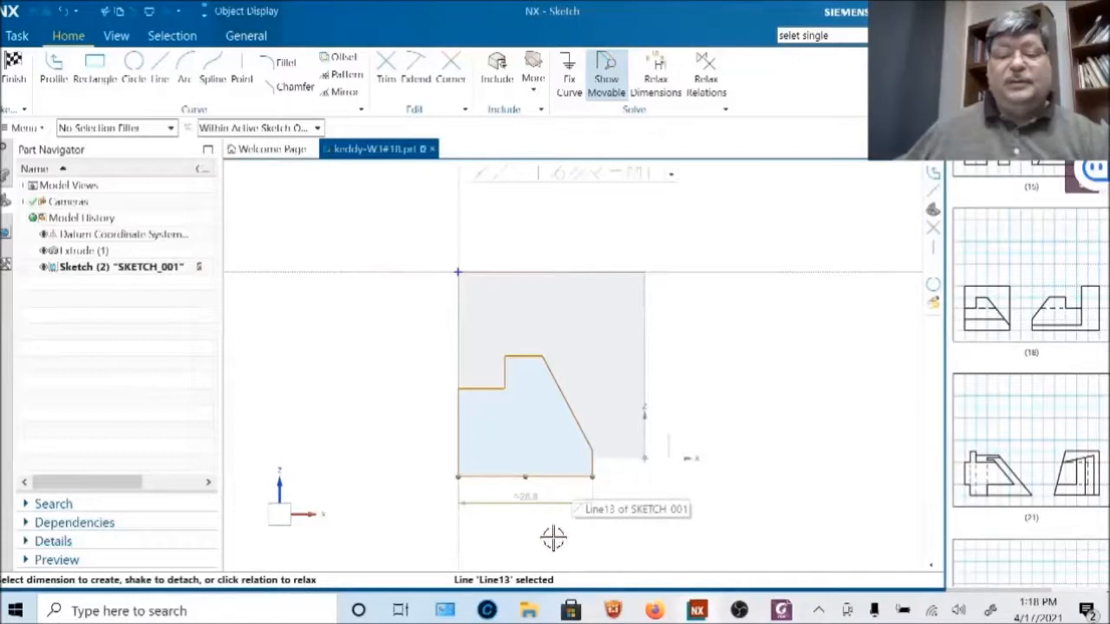
click(527, 501)
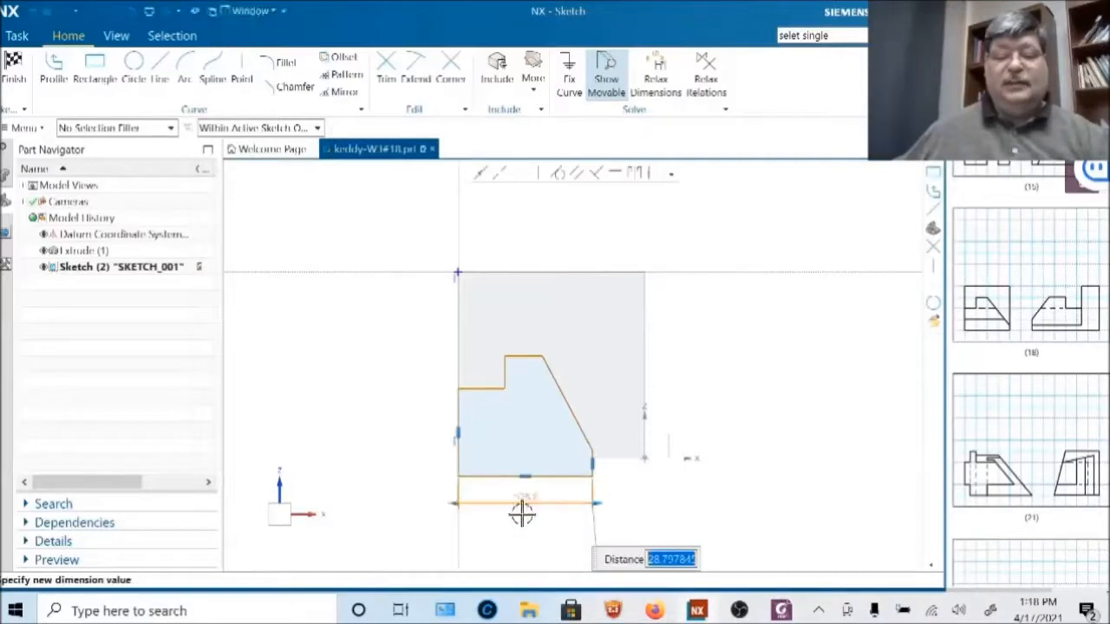
text(31)
key(Return)
mouse_move(607, 506)
mouse_down()
mouse_move(632, 503)
mouse_move(589, 508)
mouse_up()
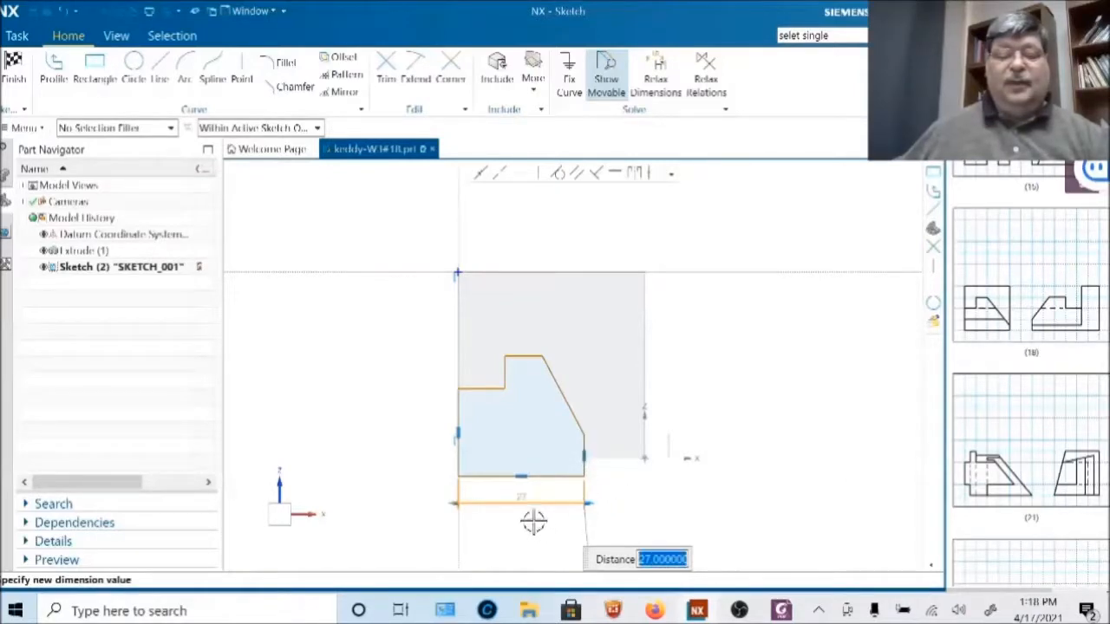
double_click(527, 496)
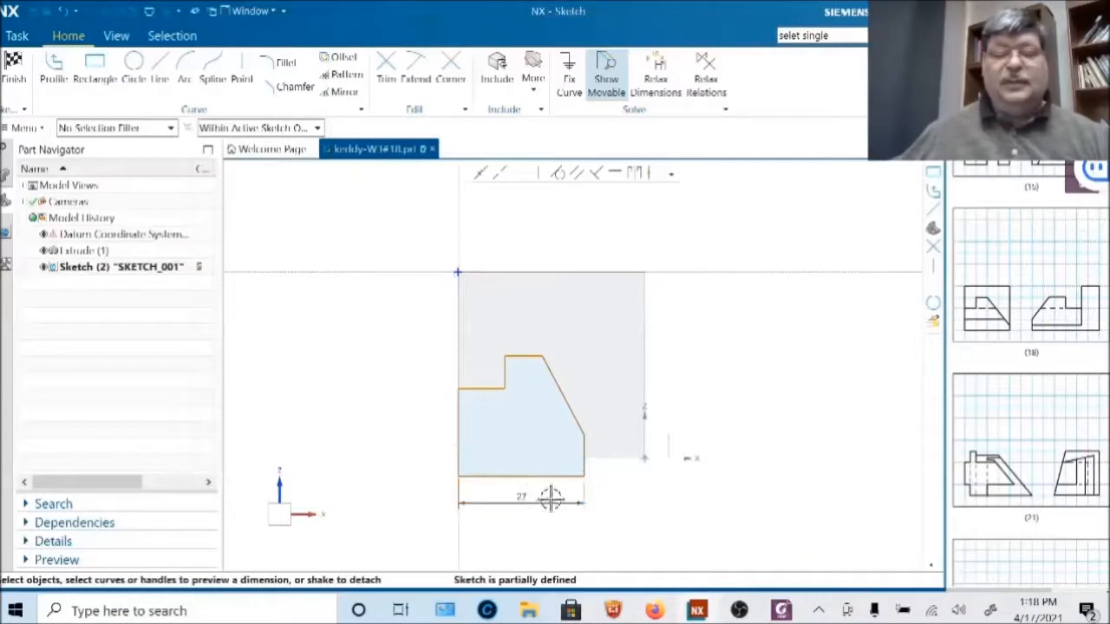
- Dimension the short vertical line below the profile's slope and set it to 5 mm
click(587, 444)
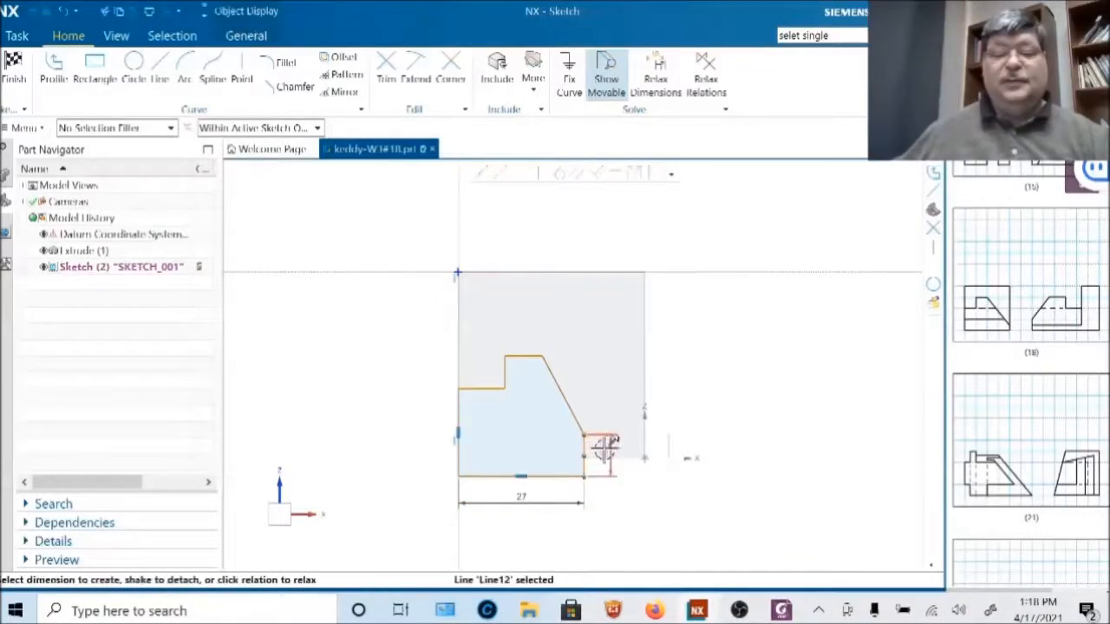
click(604, 446)
double_click(606, 448)
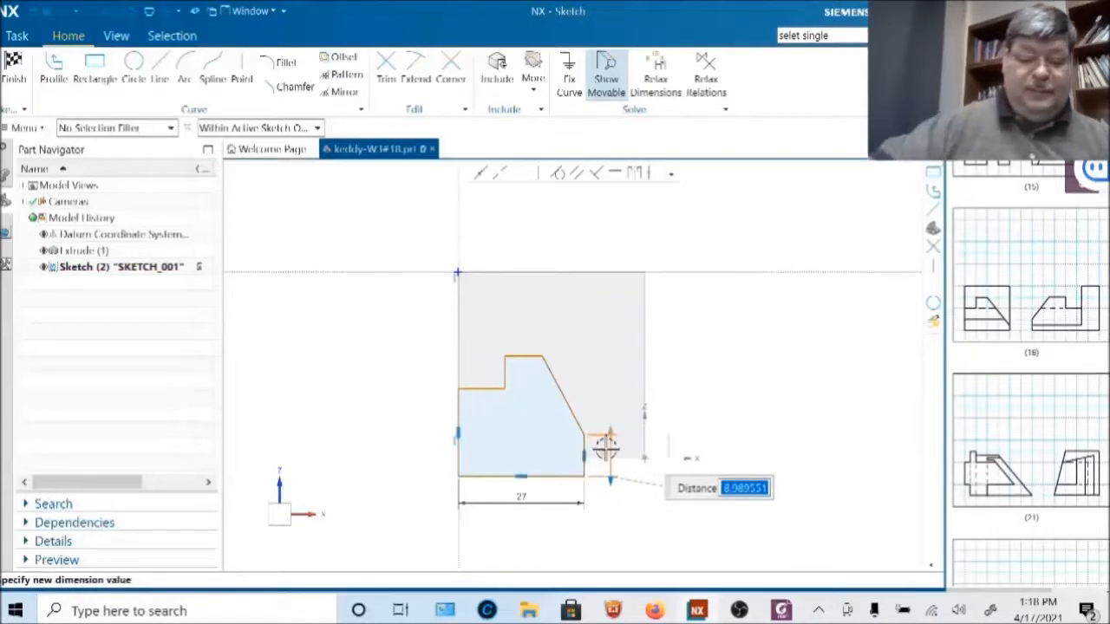
text(3)
key(Return)
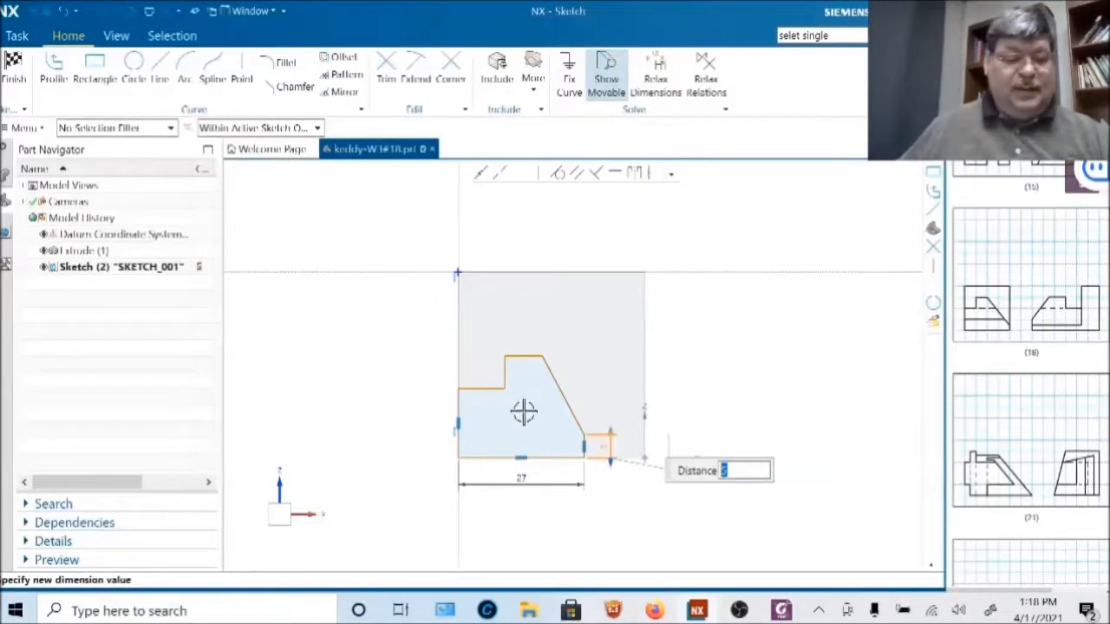
key(Escape)
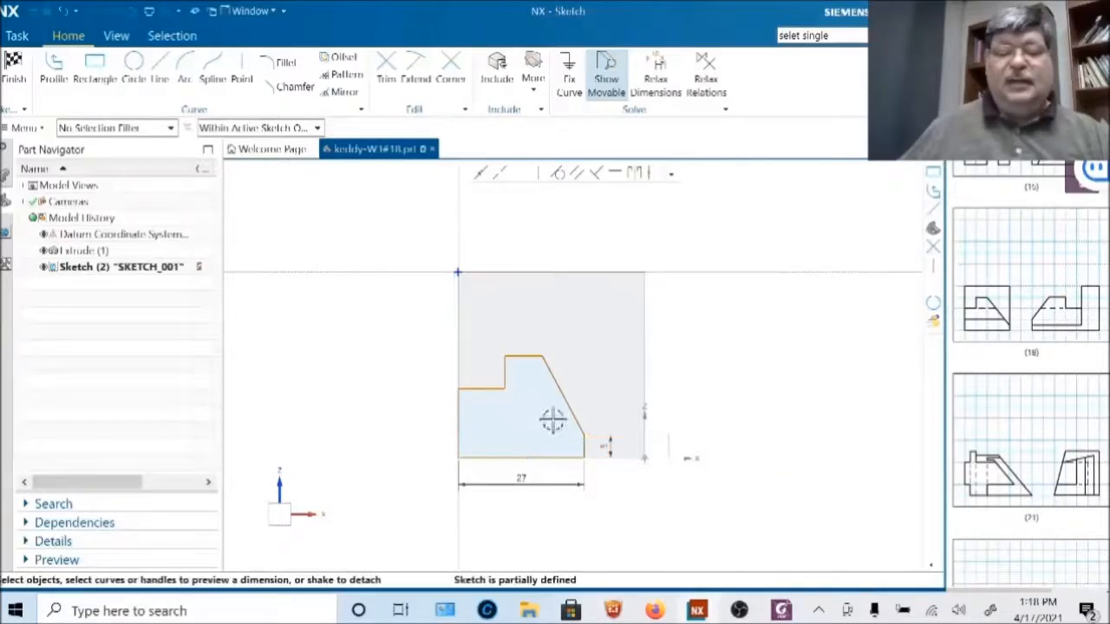
- Set the length of the profile's bottom line to 40 mm
scroll(557, 483, up, 2)
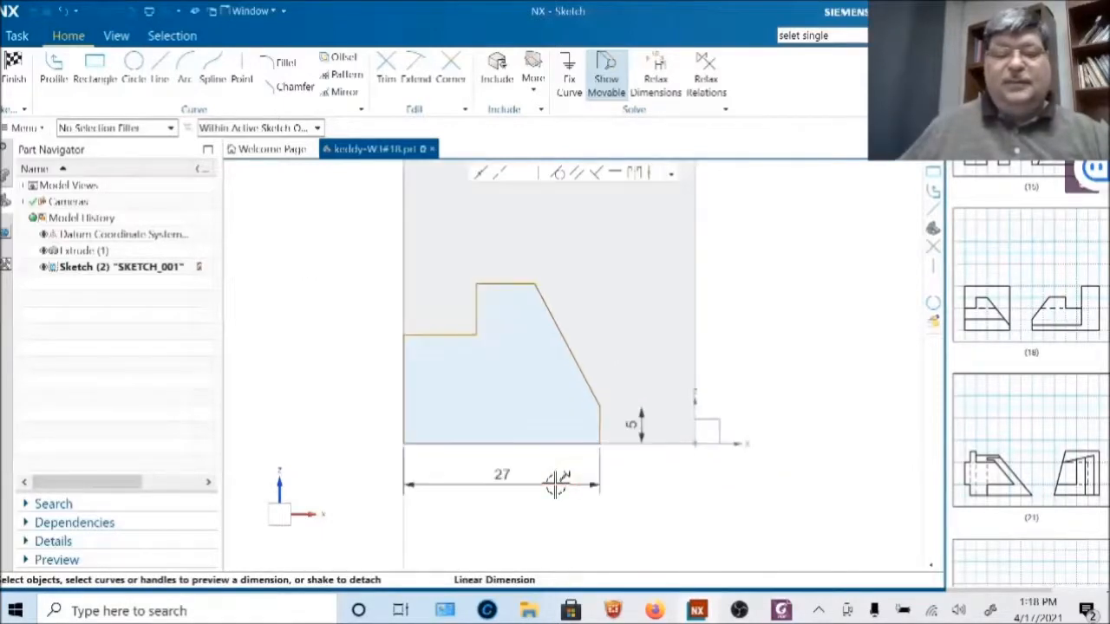
scroll(558, 483, up, 3)
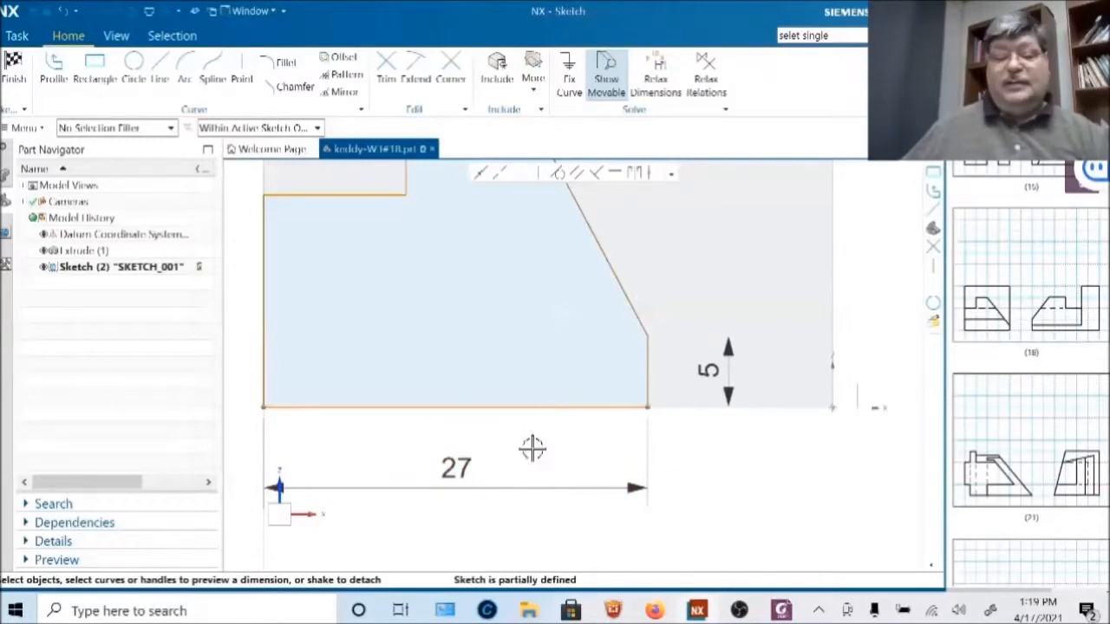
double_click(460, 470)
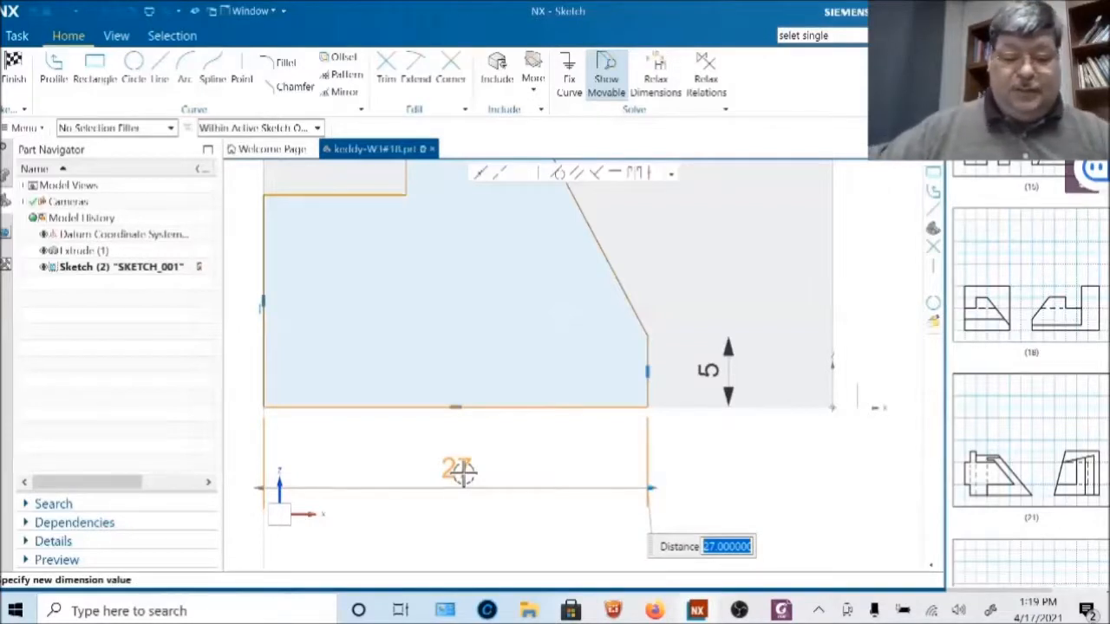
text(40)
key(Return)
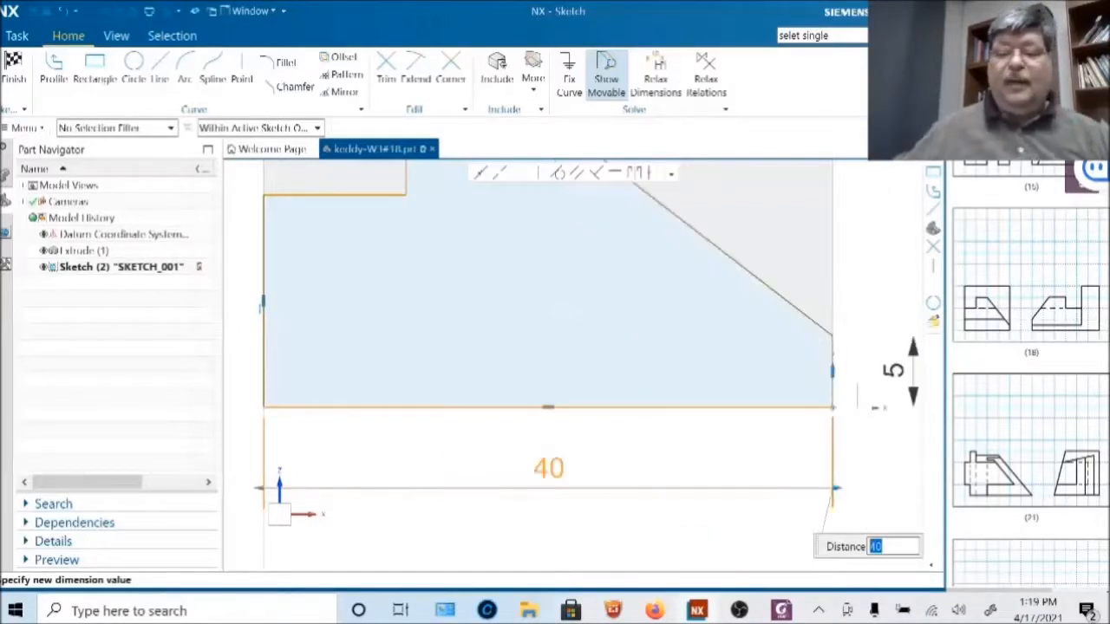
middle_click(609, 453)
scroll(610, 453, down, 1)
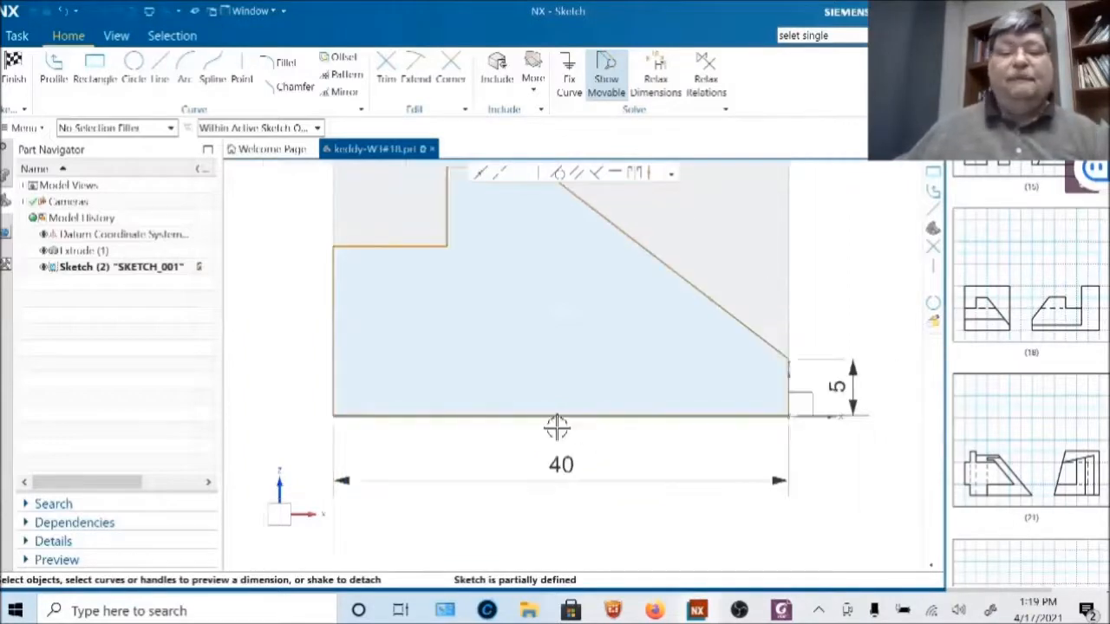
scroll(540, 467, down, 2)
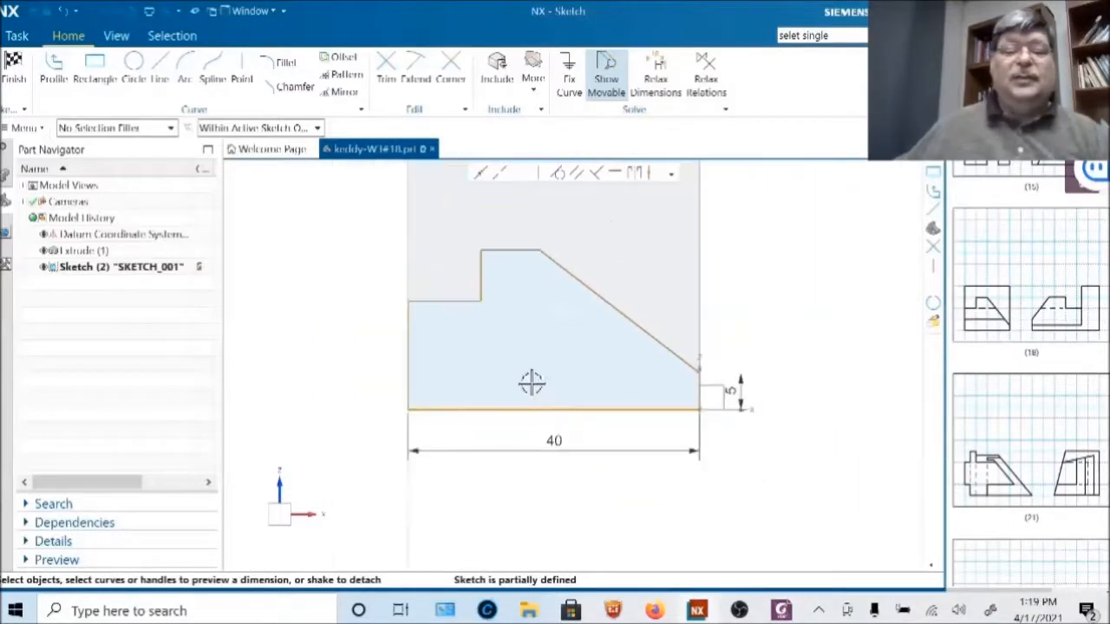
- Dimension the profile's left vertical line and set its height to 20 mm
click(405, 319)
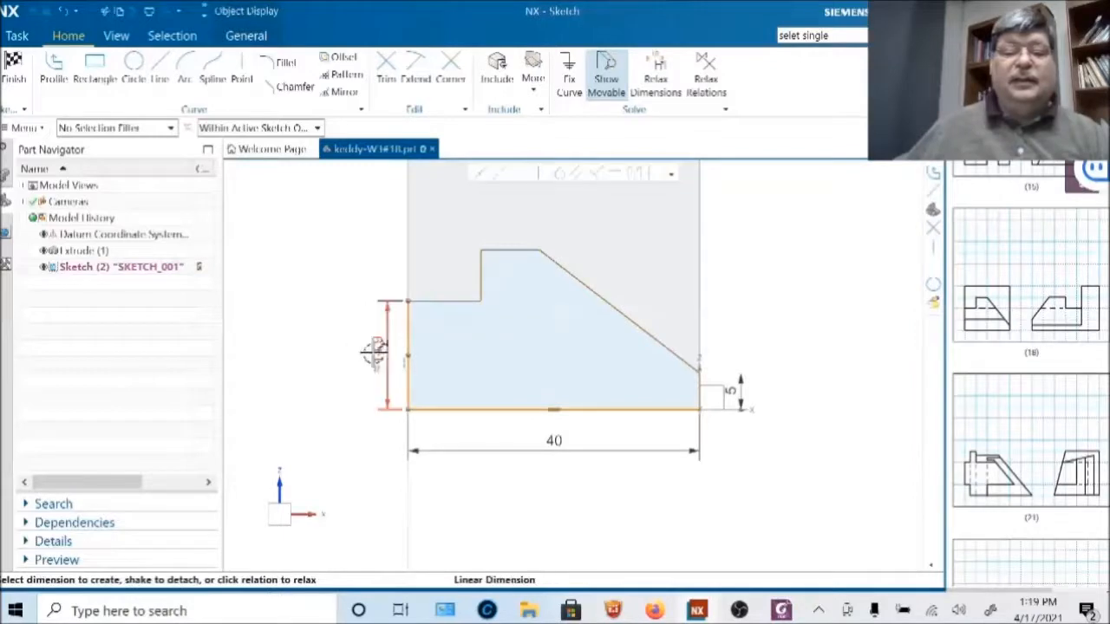
click(372, 352)
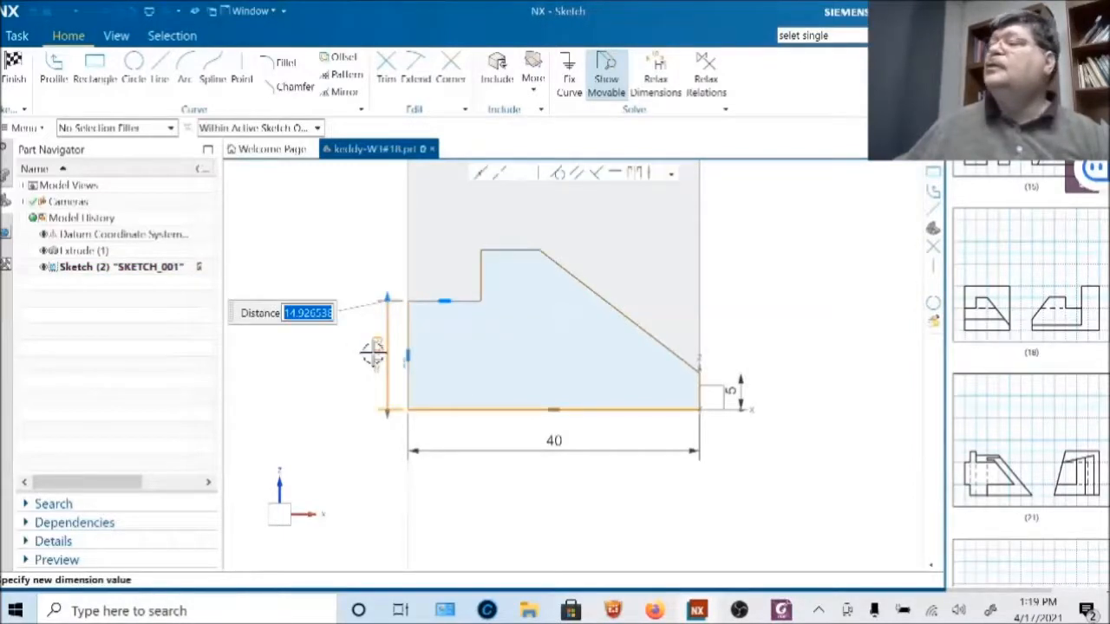
text(2)
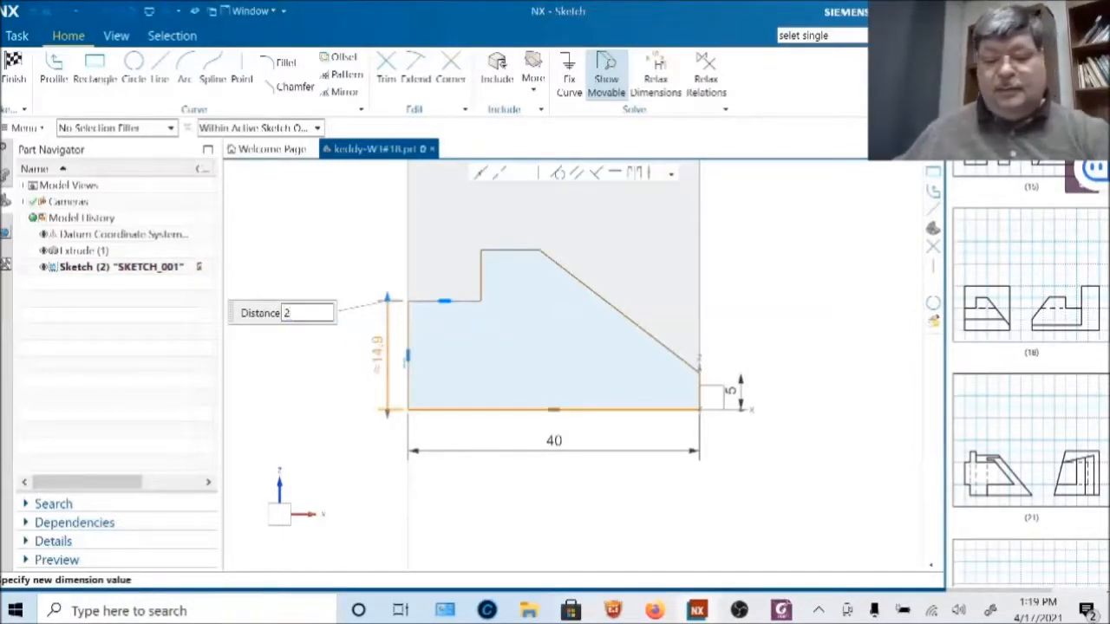
text(0)
key(Return)
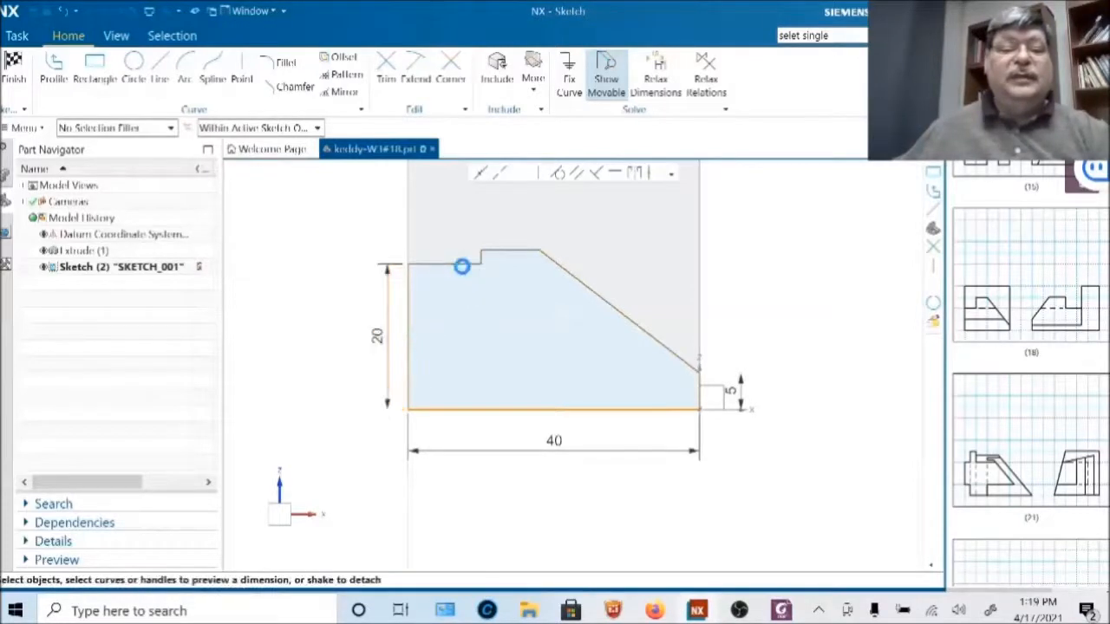
- Try a height of 10 mm for the profile's left vertical line and set it back to 20 mm
text(10)
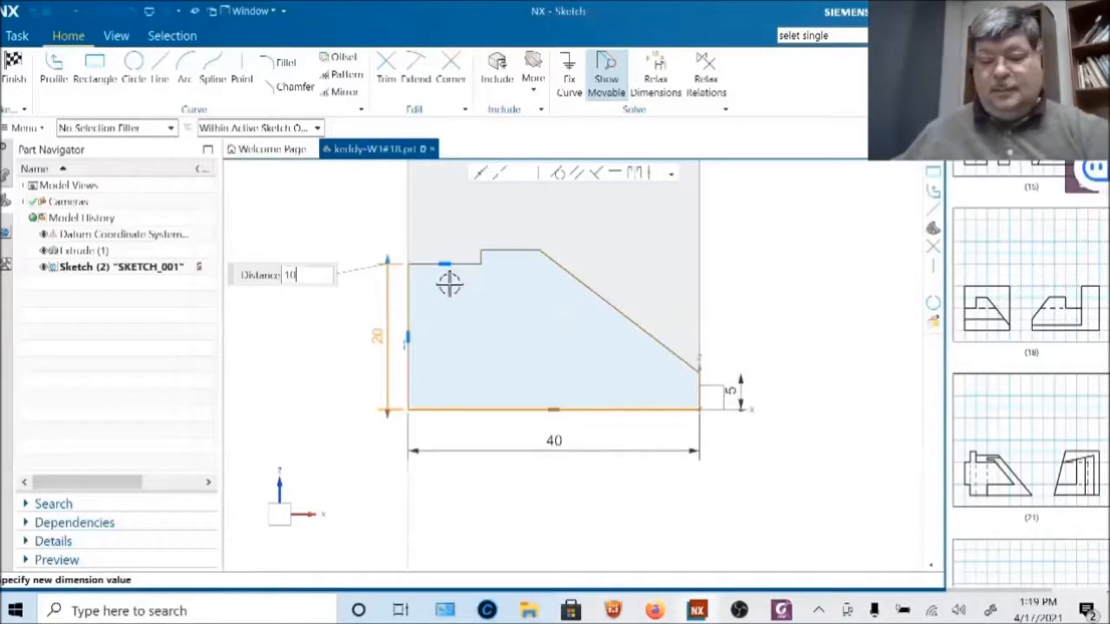
key(Return)
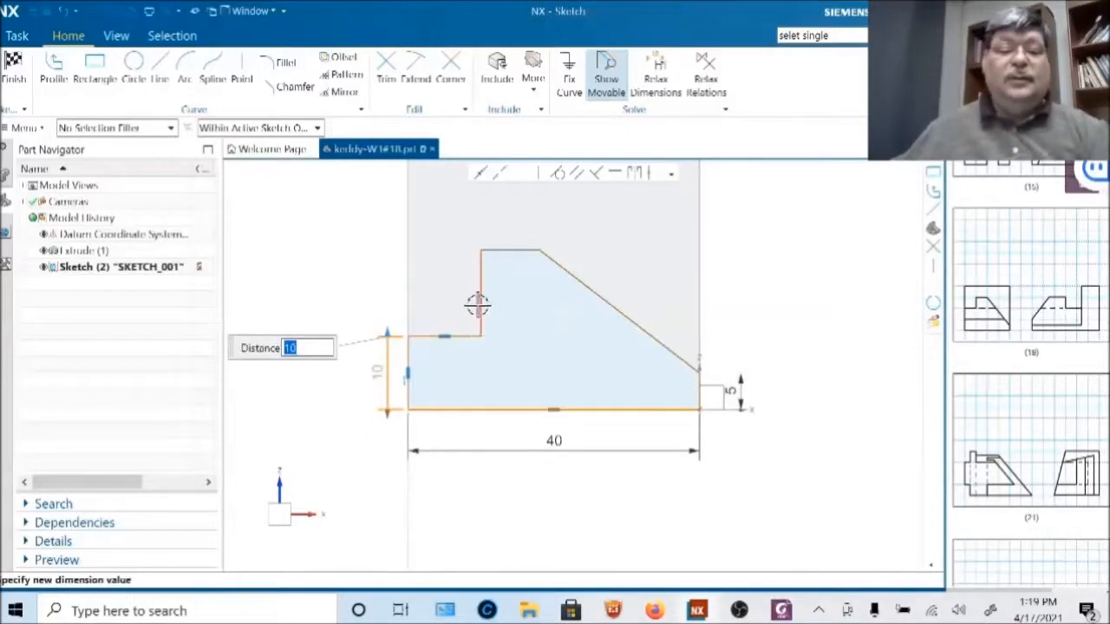
text(2)
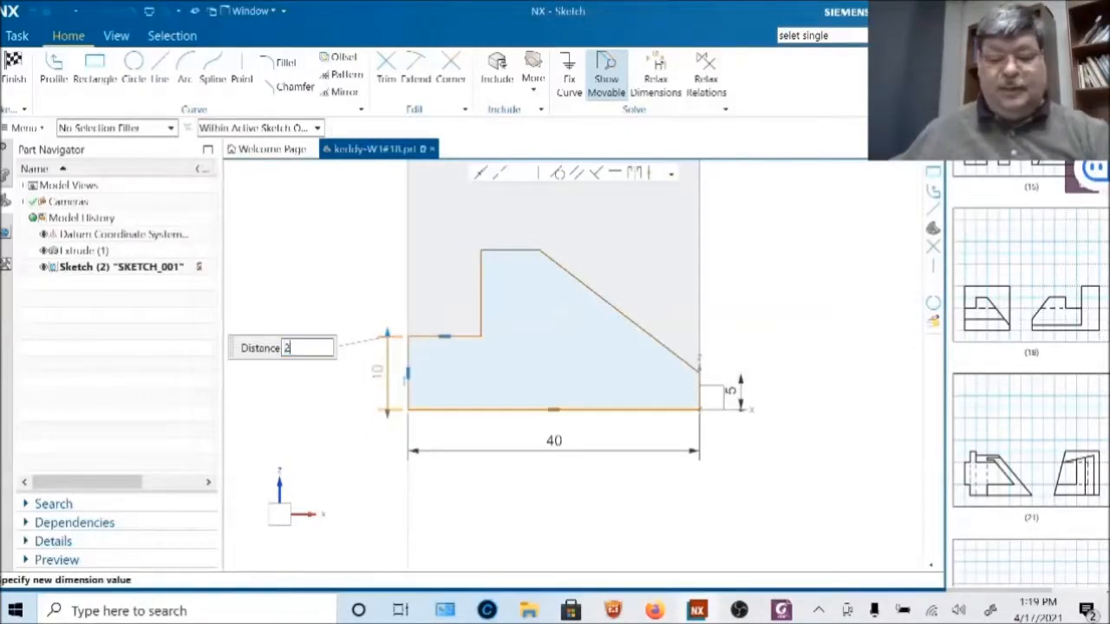
text(0)
key(Return)
key(Escape)
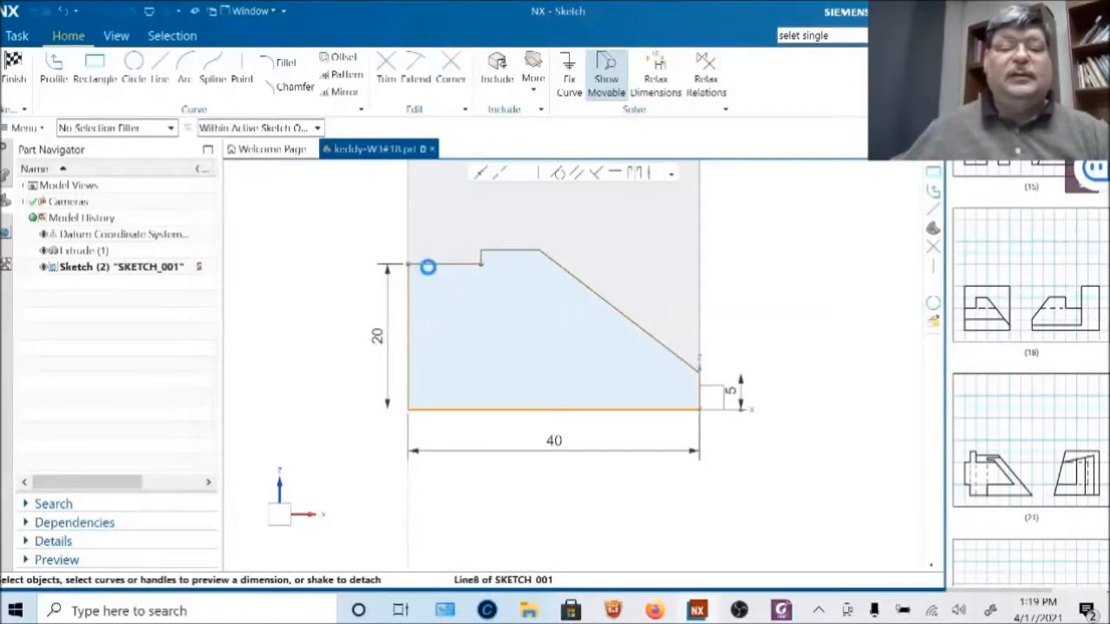
- Dimension the lower horizontal line of the profile's step and set its length to 10 mm
double_click(427, 267)
key(Escape)
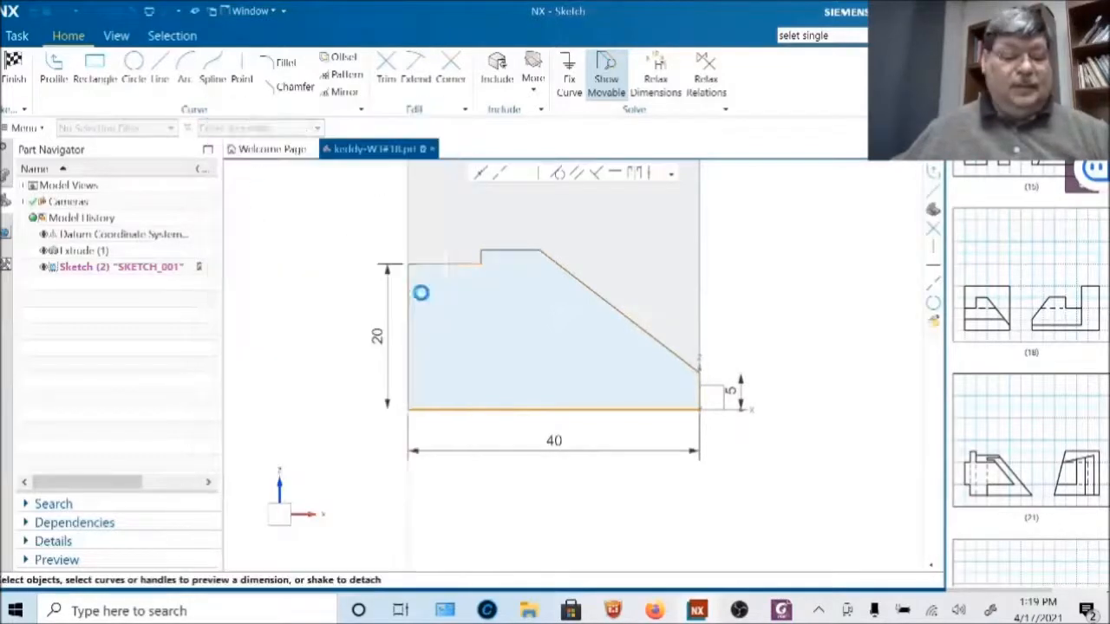
click(421, 266)
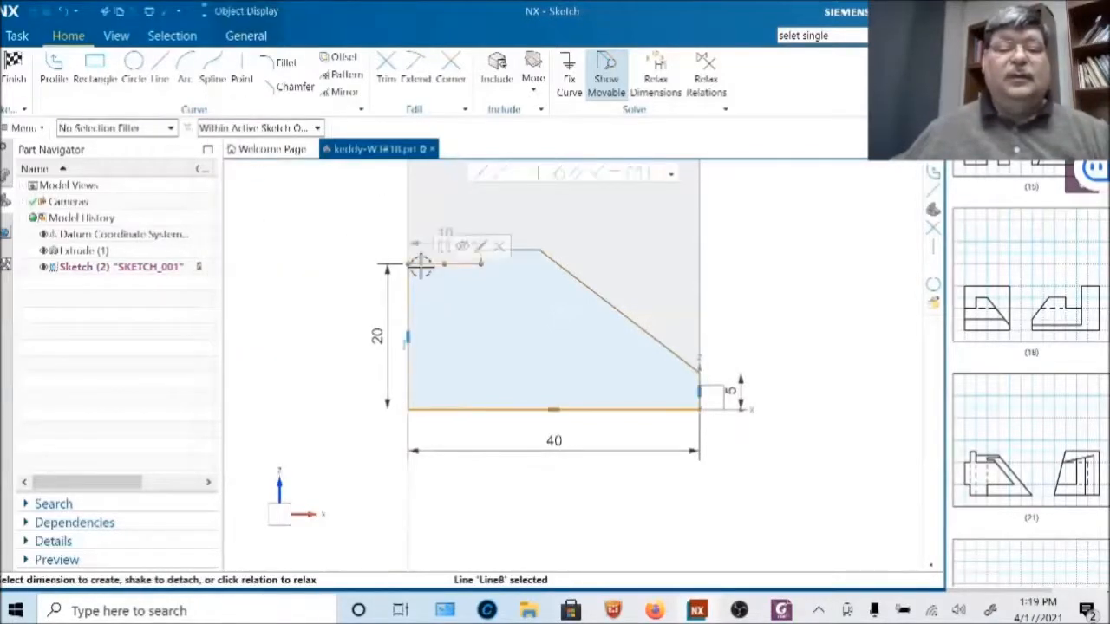
drag(420, 266, 443, 228)
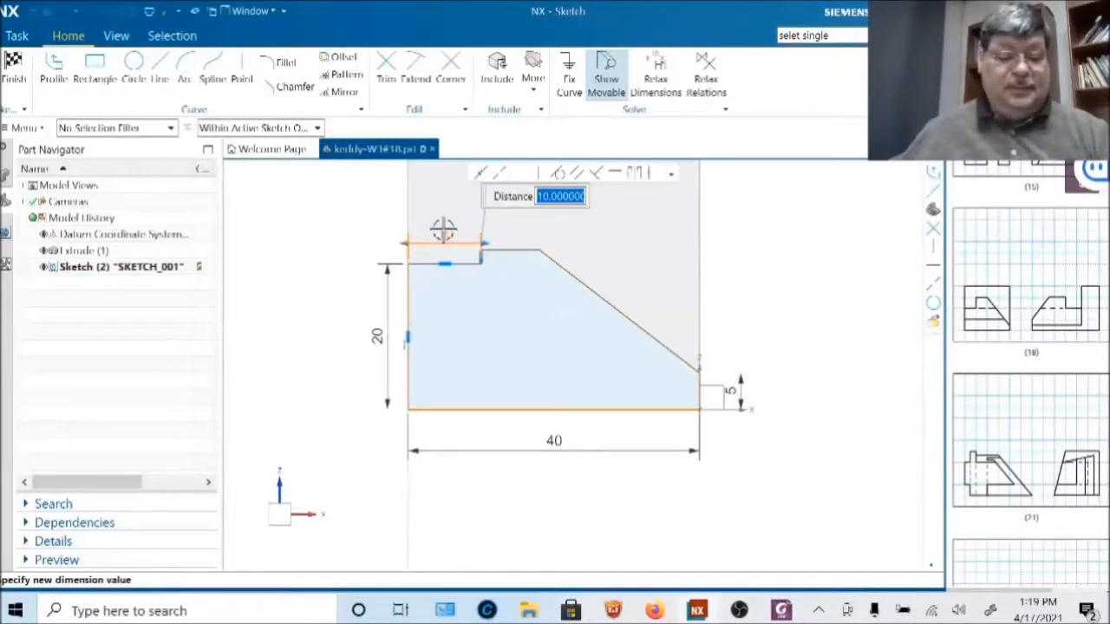
text(10)
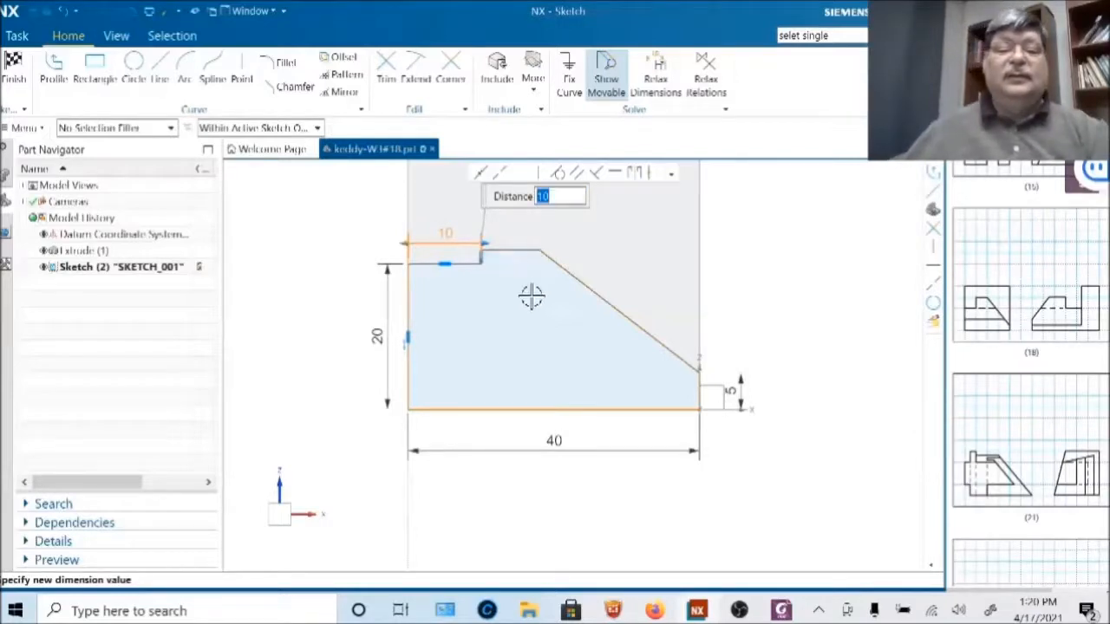
key(Return)
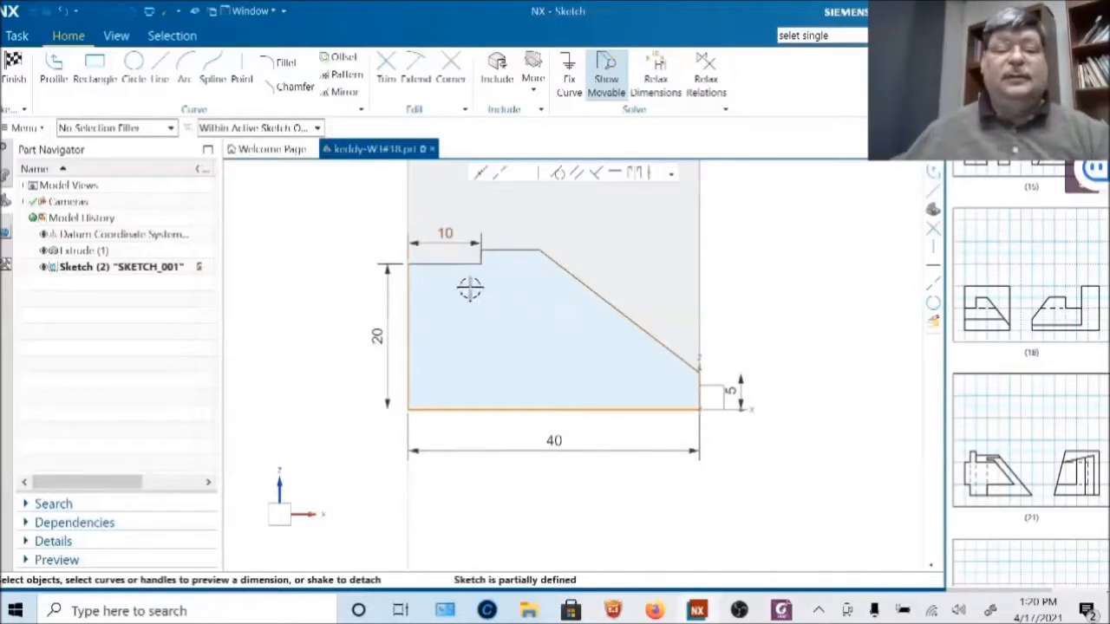
- Dimension the short vertical riser of the profile's step and set its height to 10 mm
scroll(481, 260, up, 5)
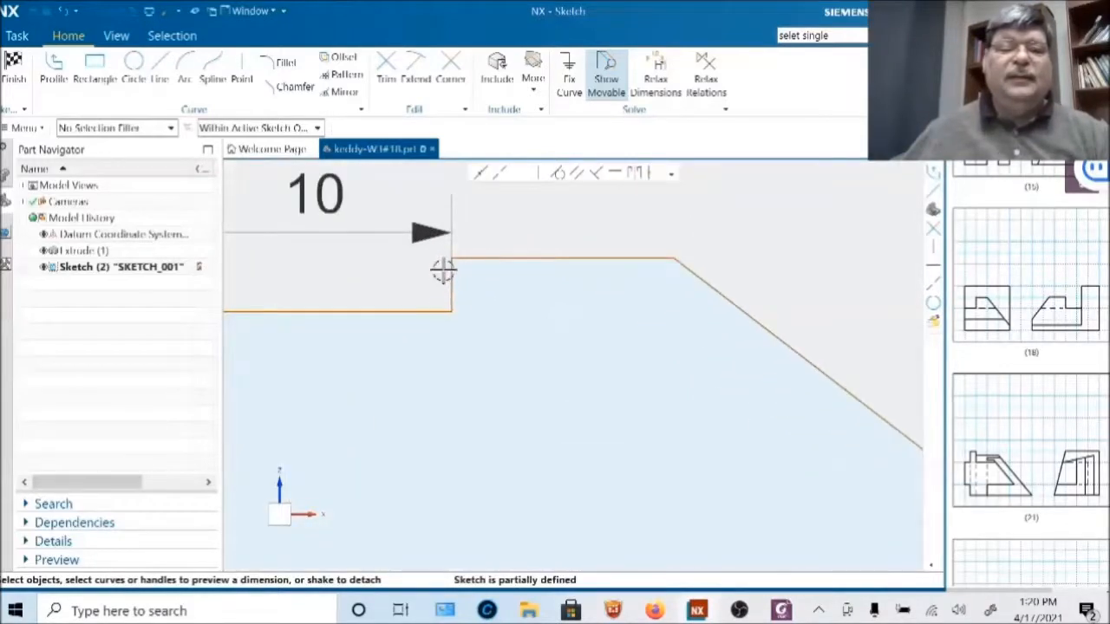
click(449, 271)
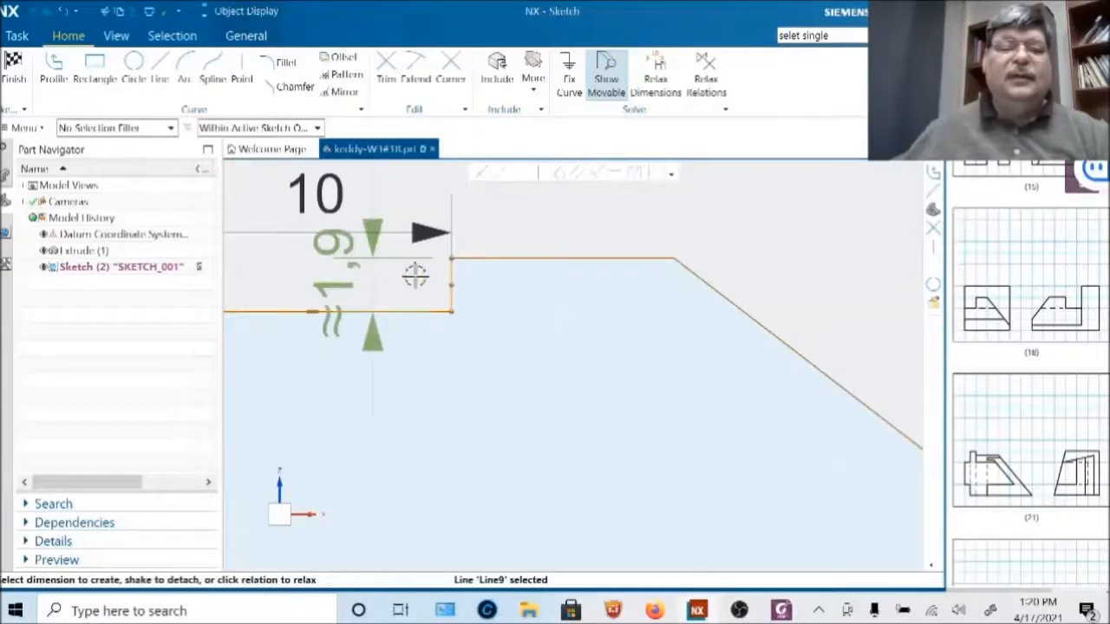
click(316, 291)
text(10)
key(Return)
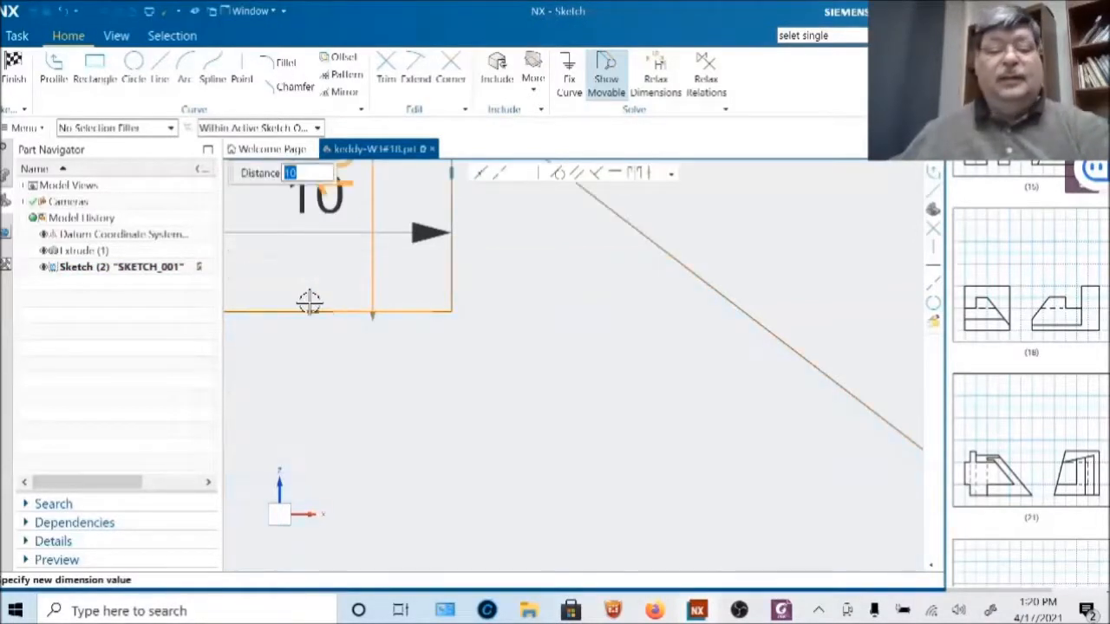
scroll(436, 366, down, 2)
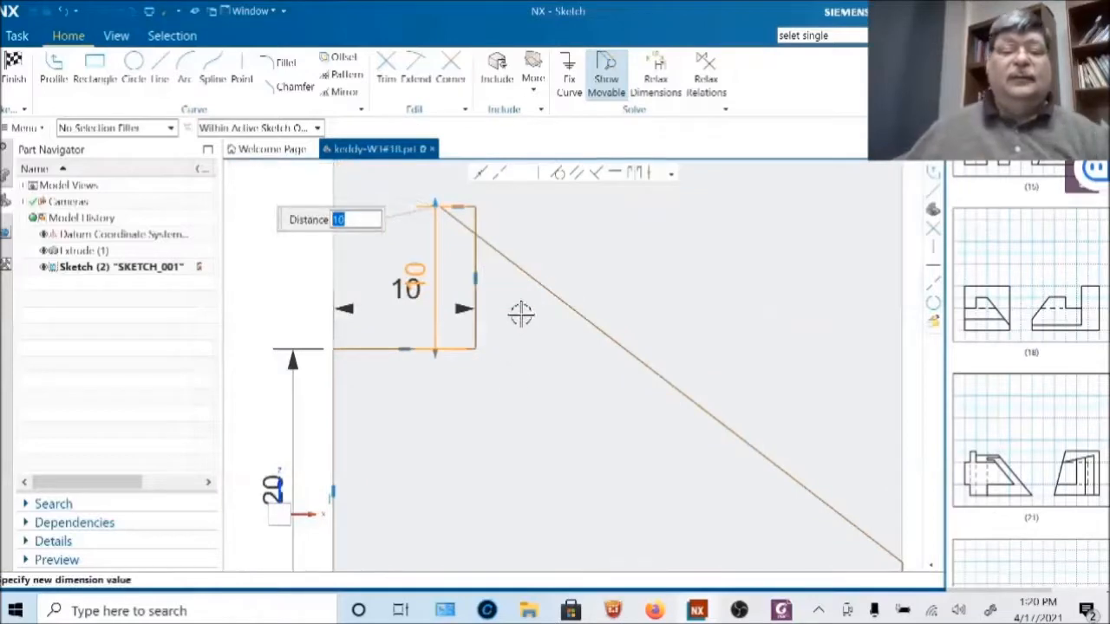
key(Escape)
scroll(577, 322, down, 1)
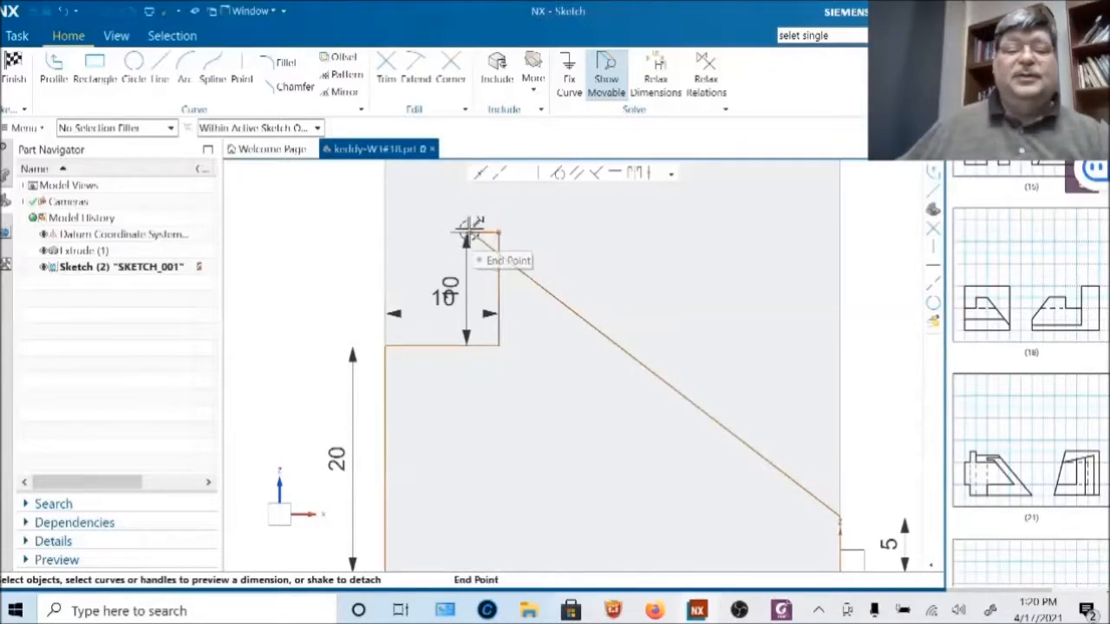
- Move the slope's upper endpoint past the step's riser, away from the left edge, and set the profile's top line length to 10 mm
drag(468, 227, 607, 240)
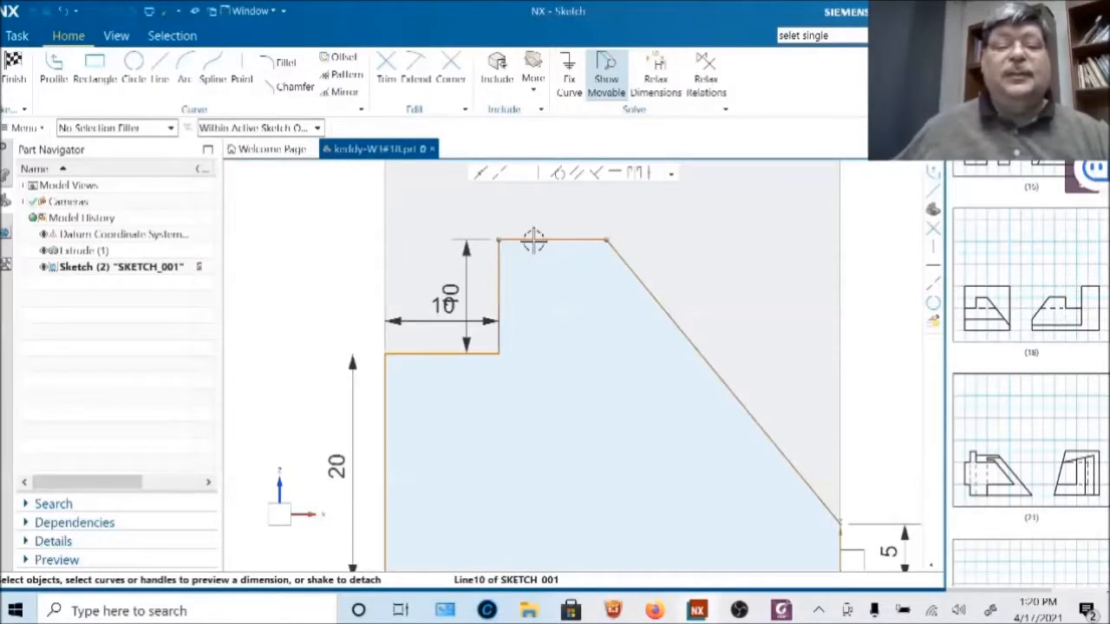
click(579, 239)
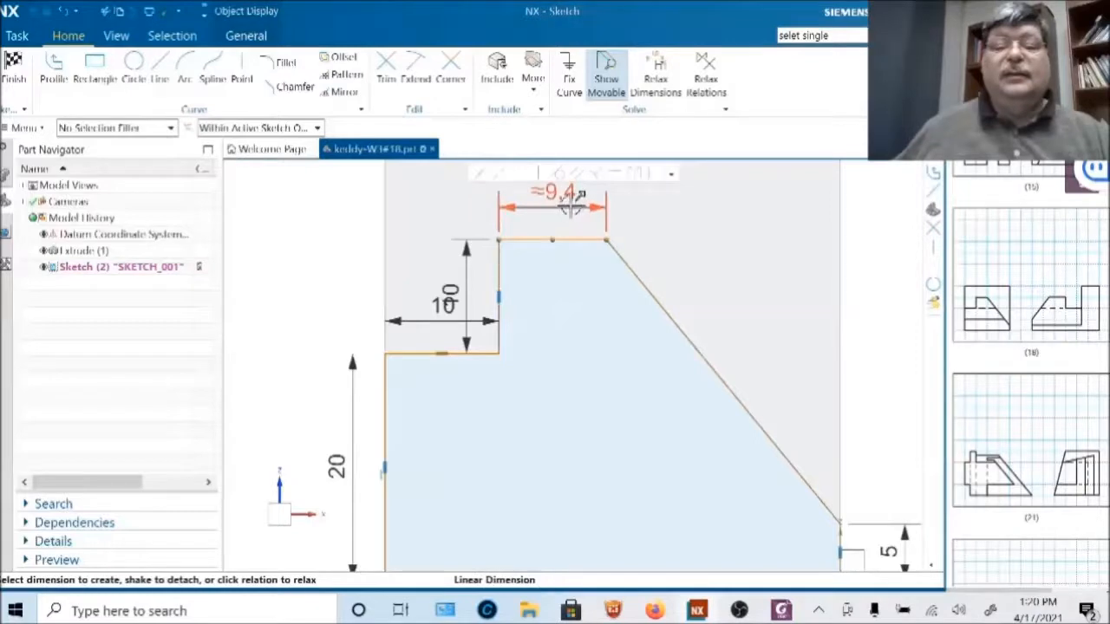
click(567, 200)
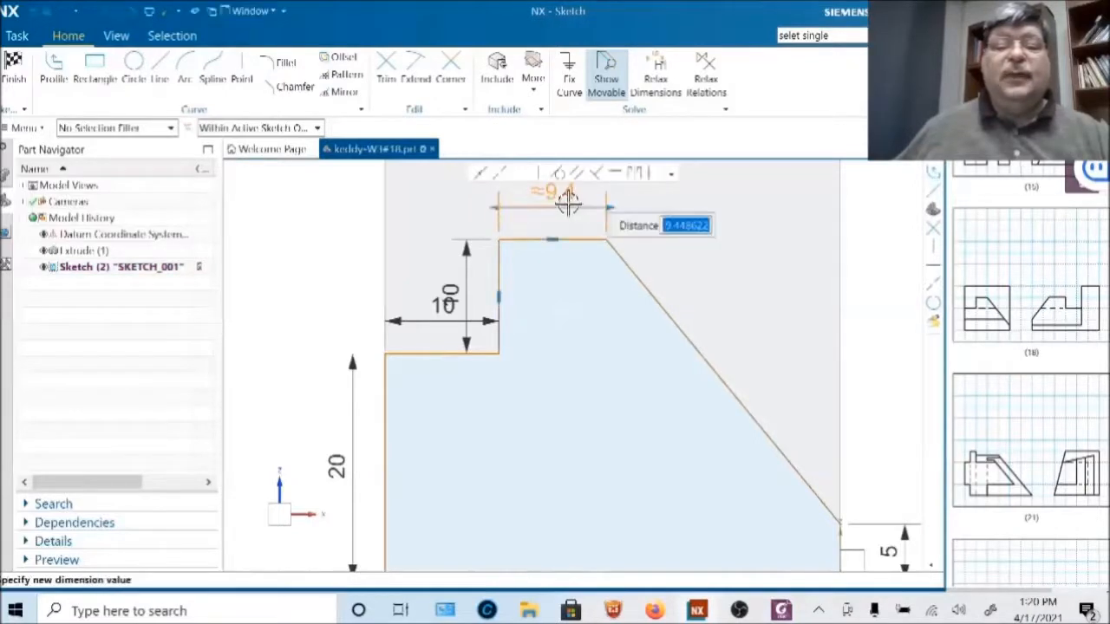
text(10)
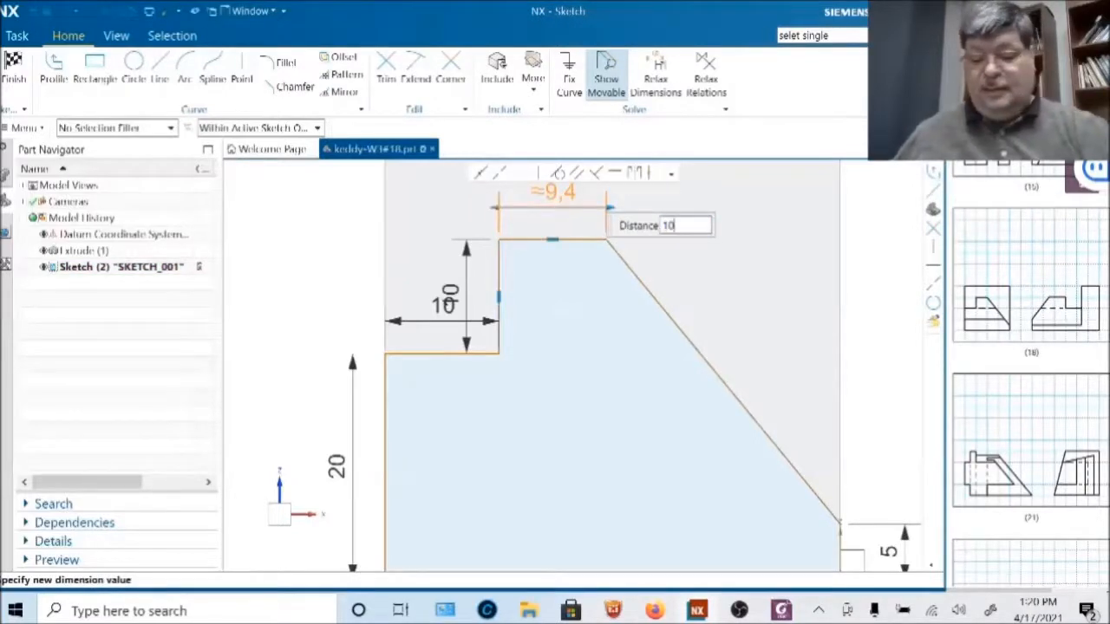
key(Return)
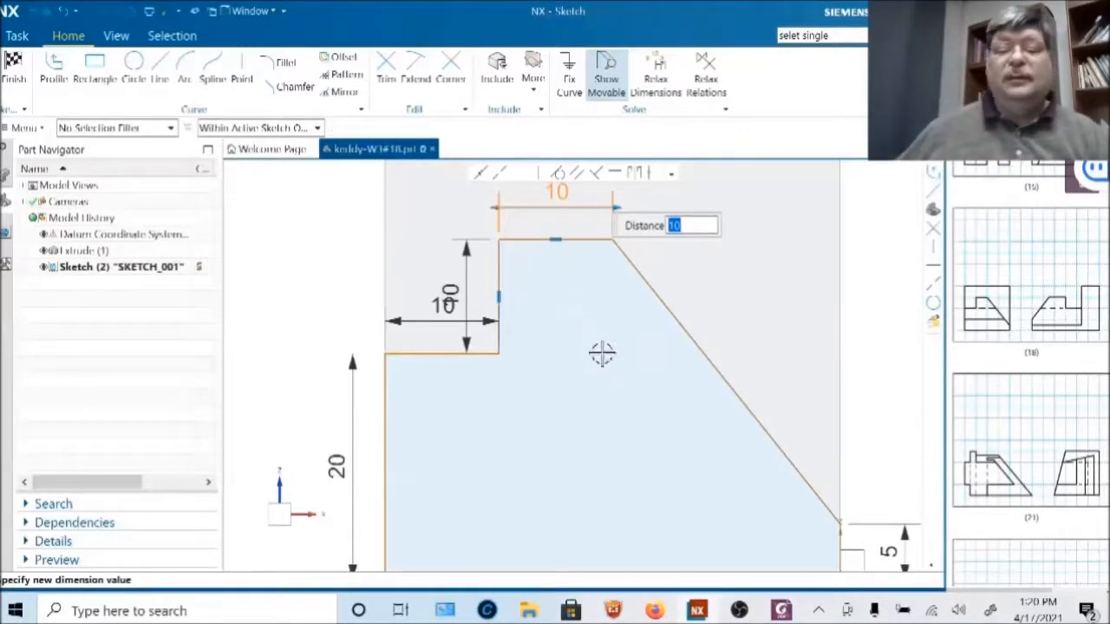
scroll(652, 421, down, 1)
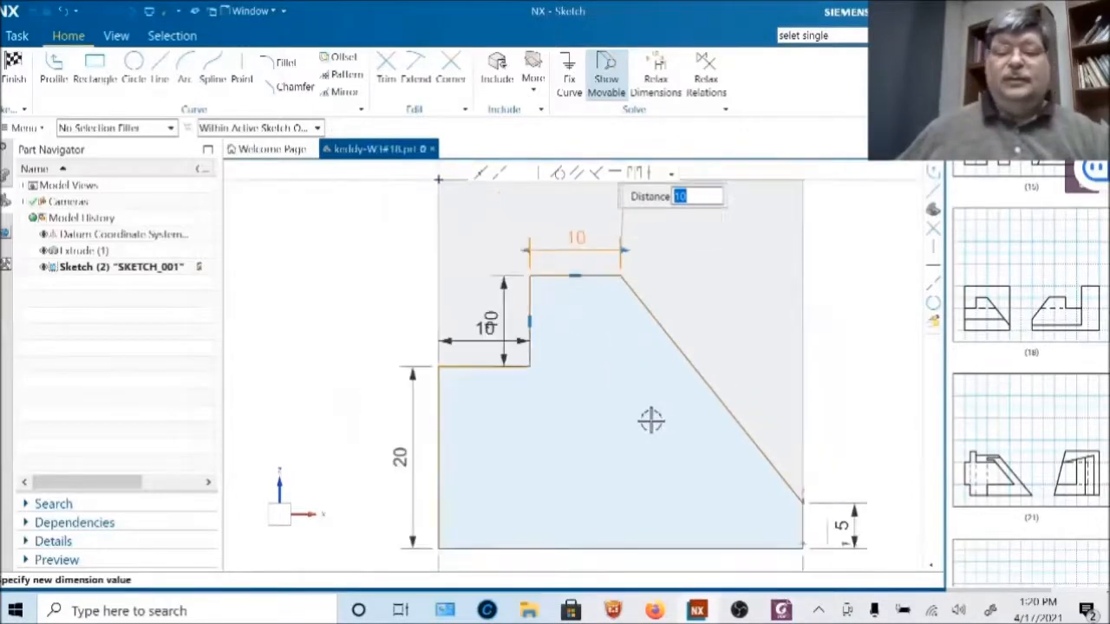
scroll(651, 416, down, 1)
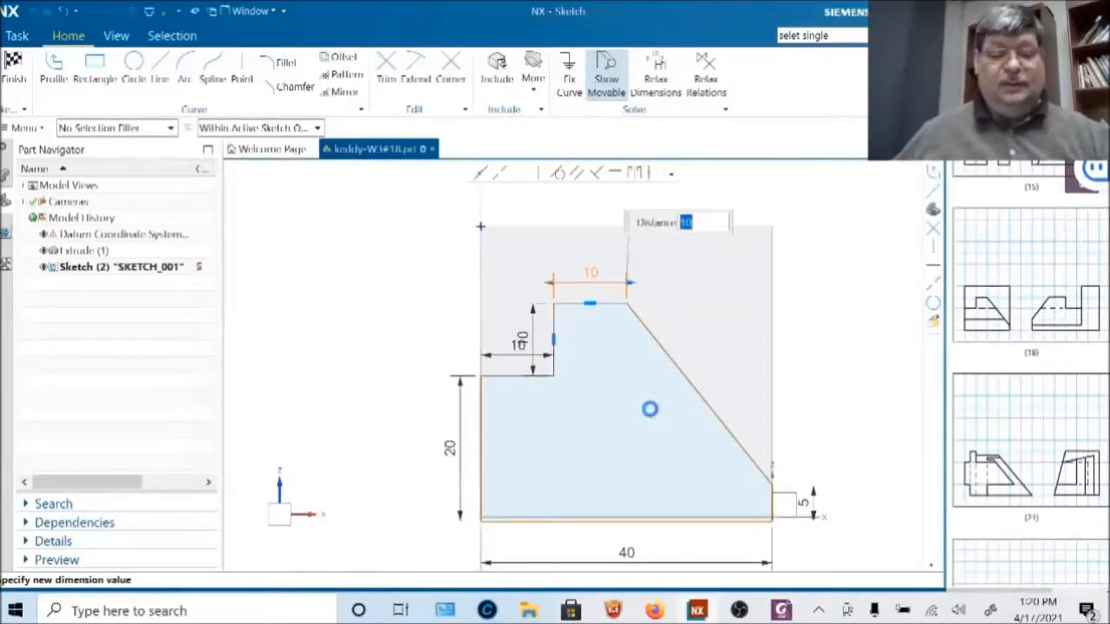
key(Return)
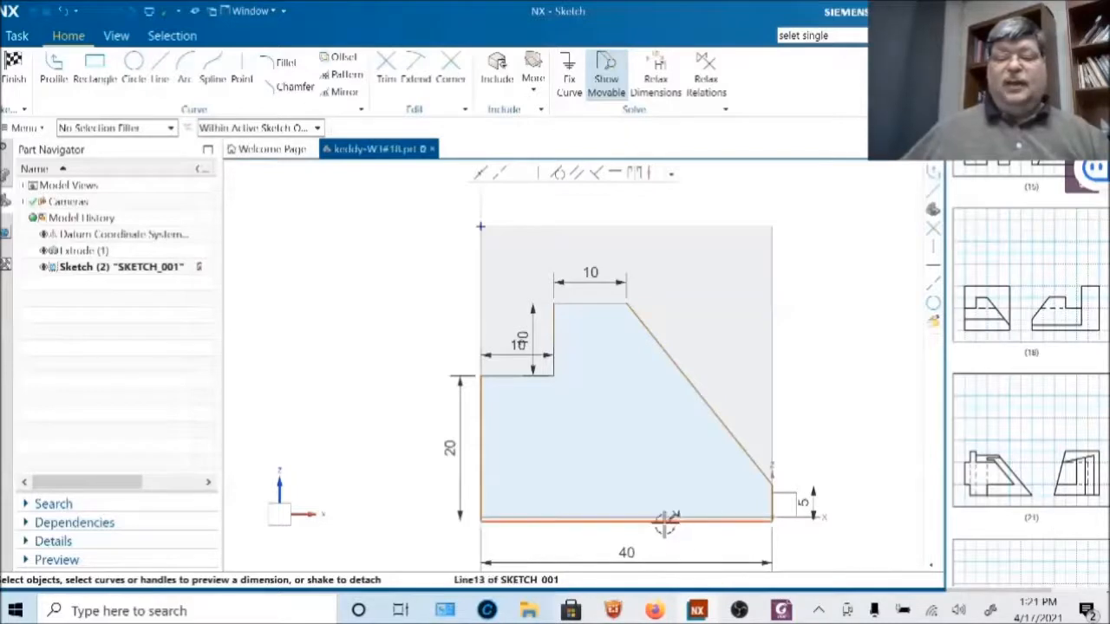
- Move the profile's bottom line up over the block face and back down to just below the base edge
mouse_move(685, 518)
mouse_down()
mouse_move(661, 446)
mouse_move(655, 463)
mouse_up()
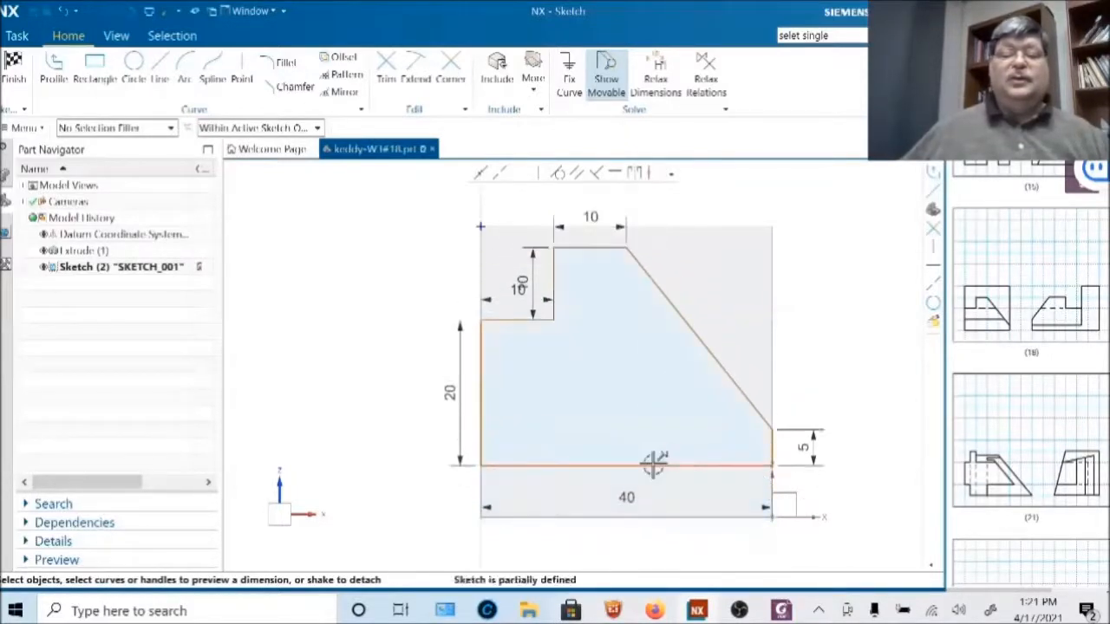
scroll(655, 464, down, 2)
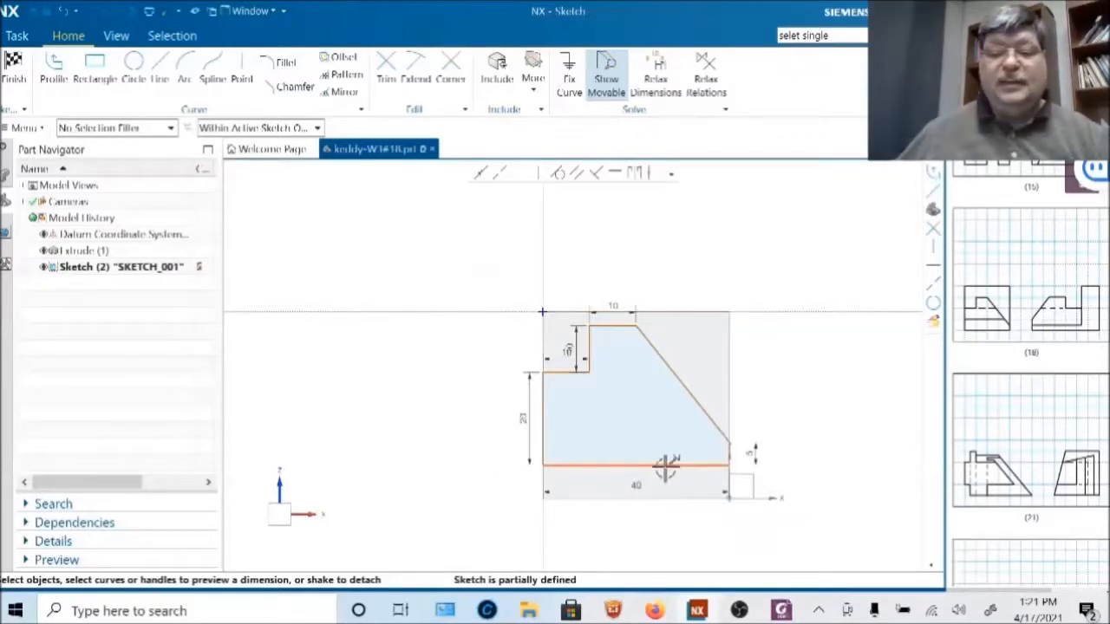
mouse_move(664, 466)
mouse_down()
mouse_move(651, 347)
mouse_move(671, 499)
mouse_move(662, 516)
mouse_move(654, 496)
mouse_up()
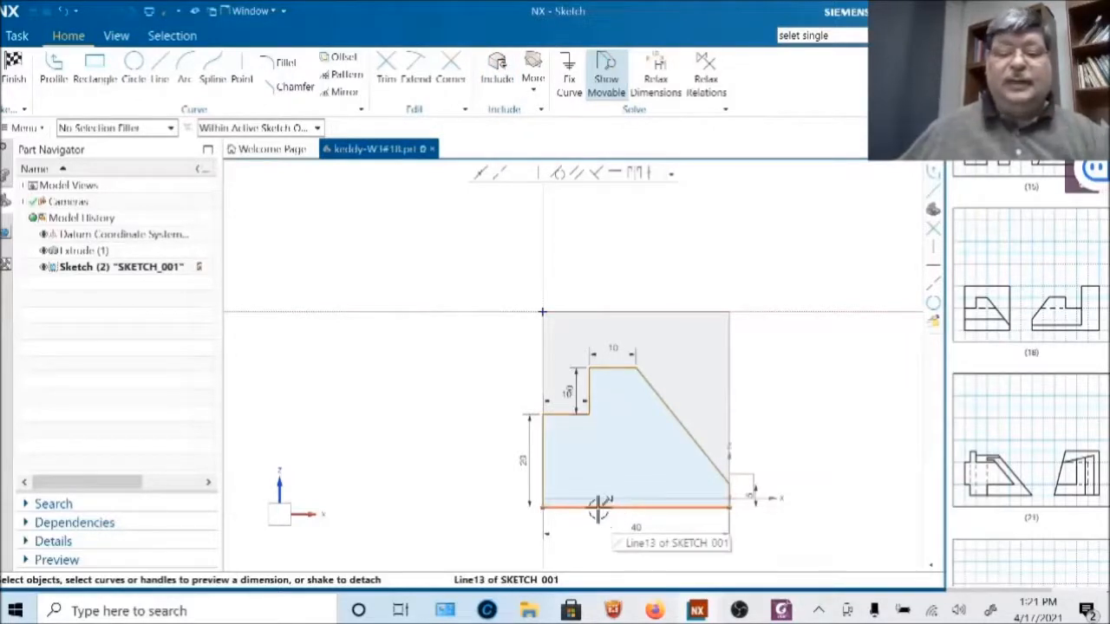
- Add a vertical dimension between the profile's bottom line and the horizontal sketch axis along the block's top edge
click(598, 507)
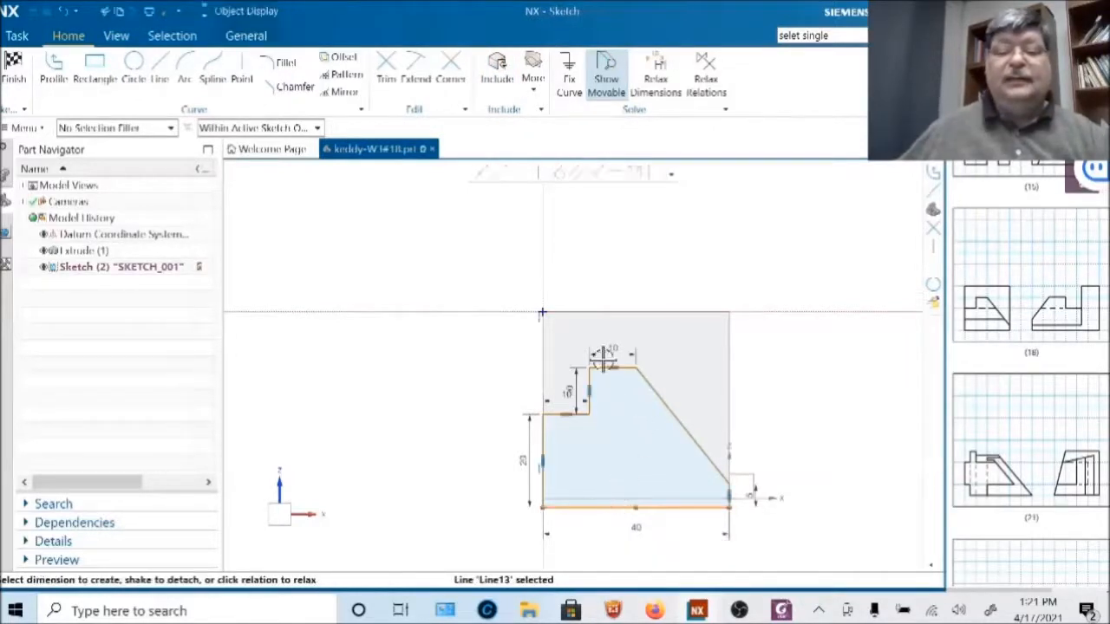
click(488, 311)
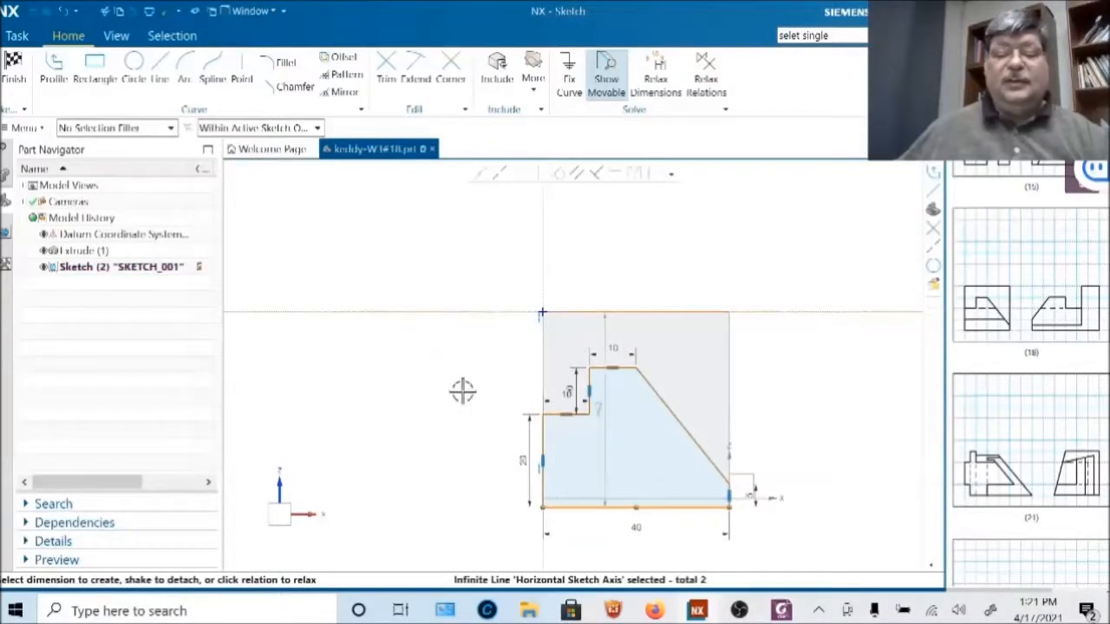
click(596, 409)
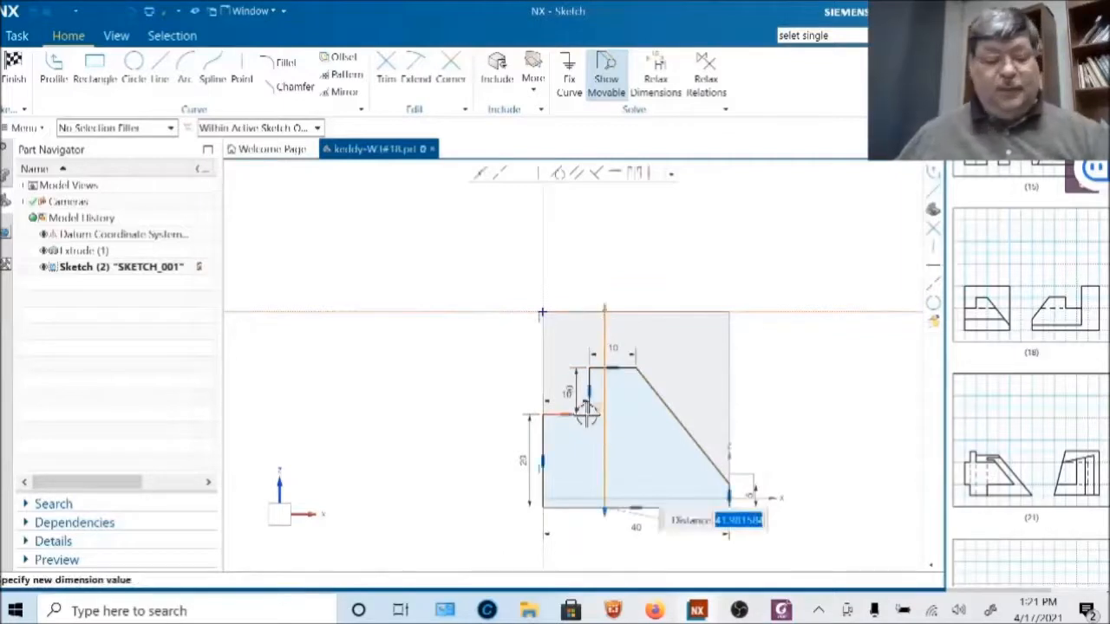
- Try a distance of 0 between the profile's bottom line and the horizontal sketch axis, and undo the change
text(4)
key(Return)
text(0)
key(Return)
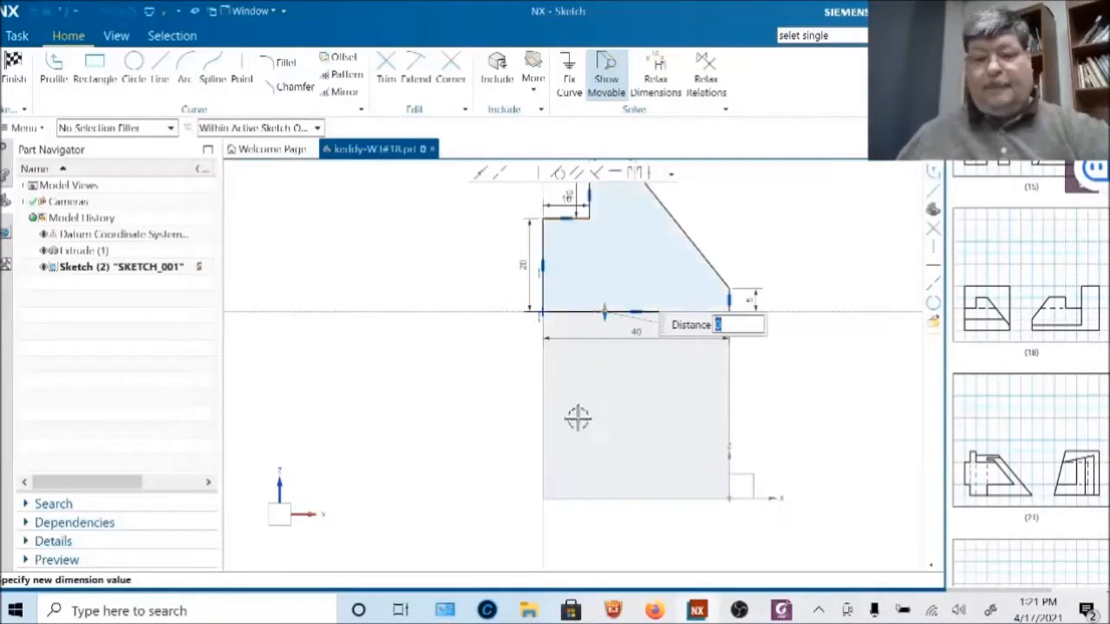
text(0)
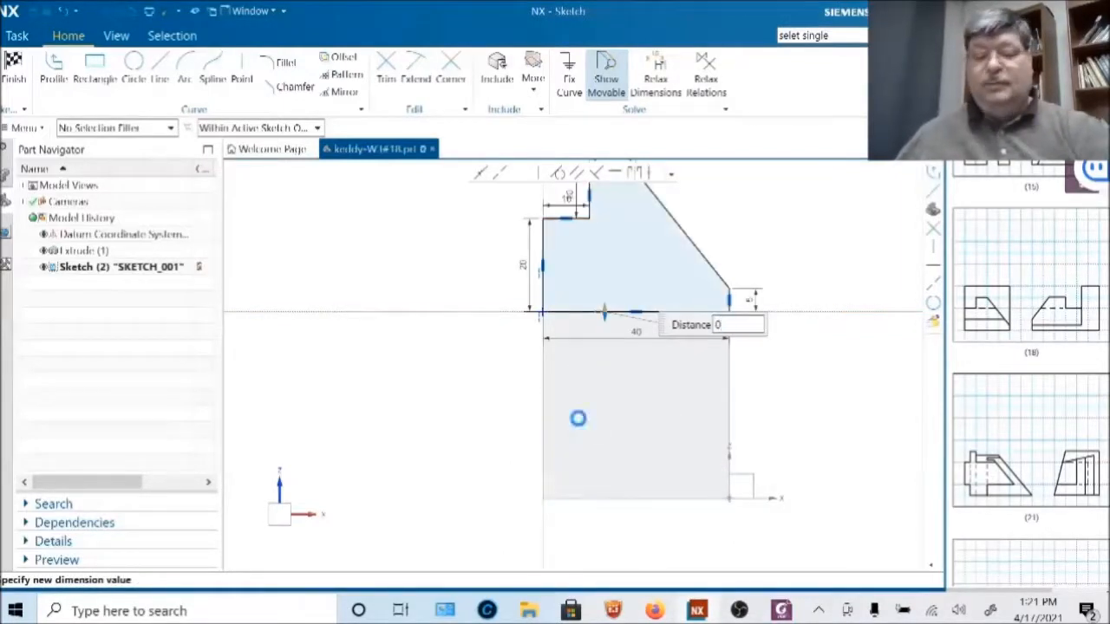
key(Return)
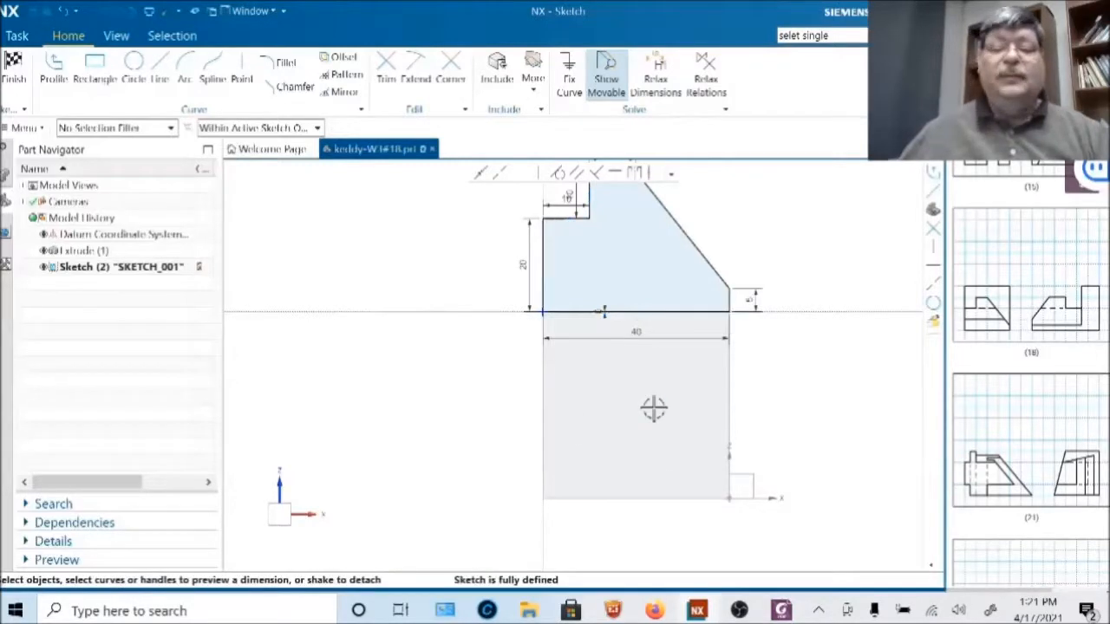
click(66, 12)
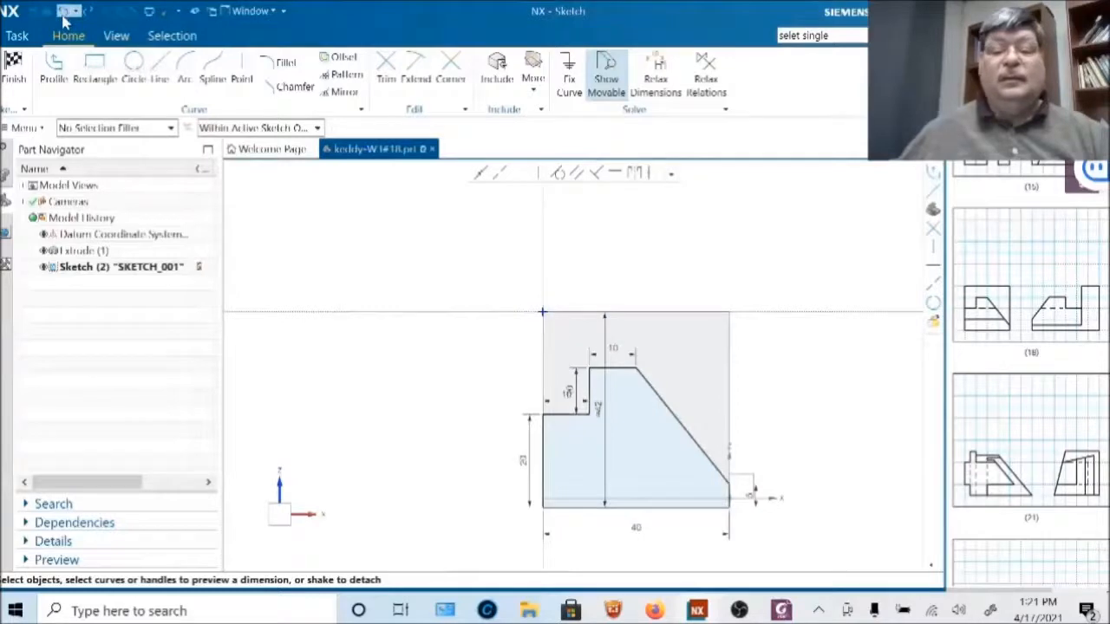
- Set the distance from the horizontal sketch axis to the profile's bottom line to 40 mm
double_click(605, 420)
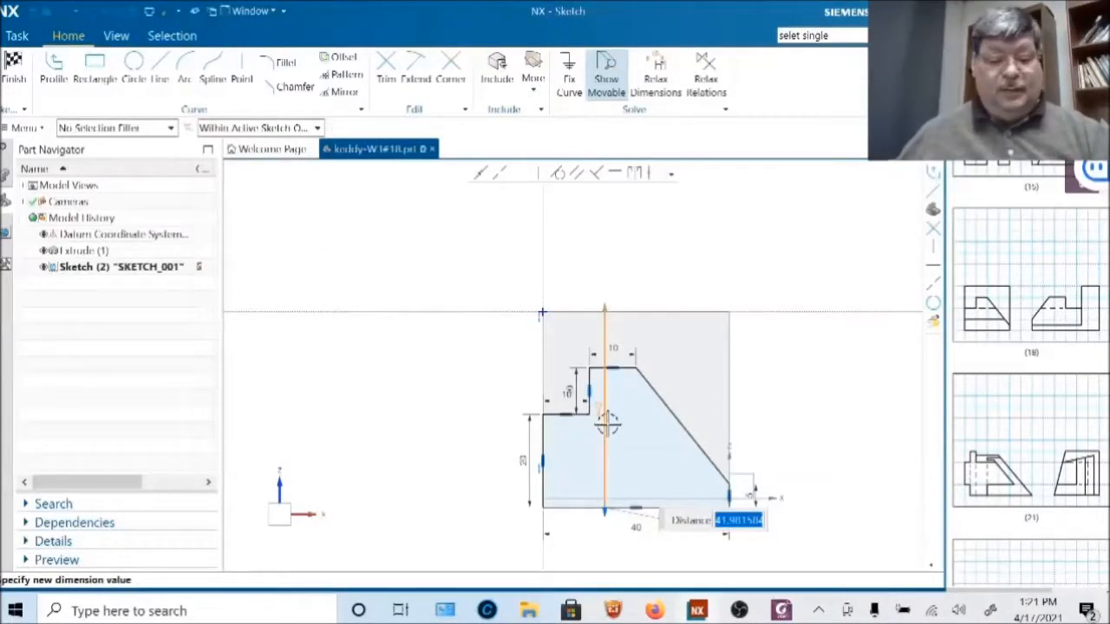
text(40)
key(Return)
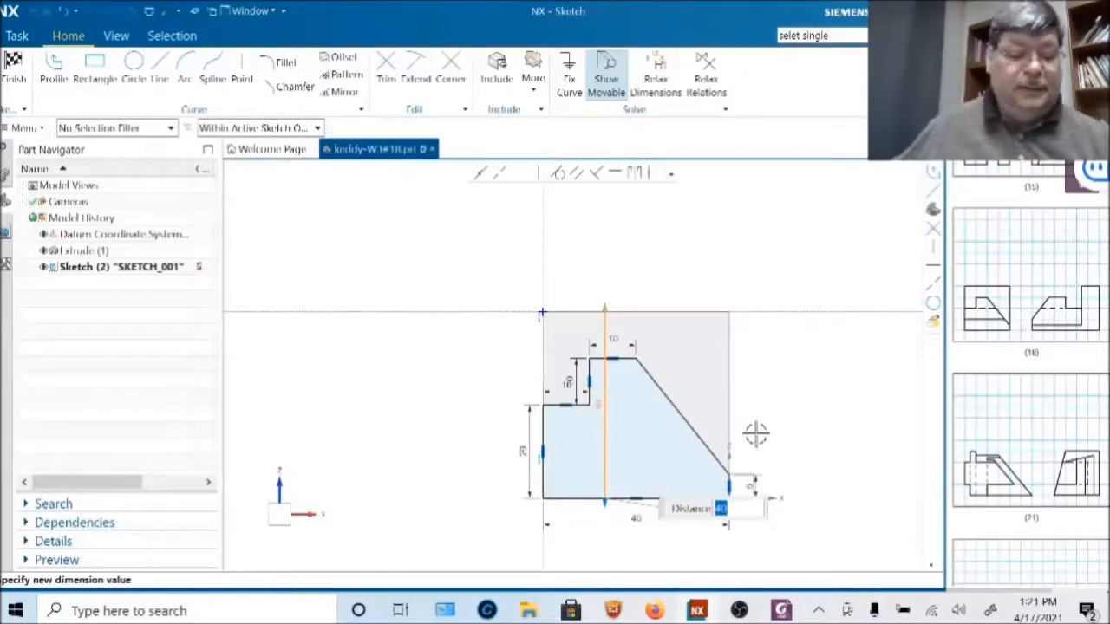
key(Escape)
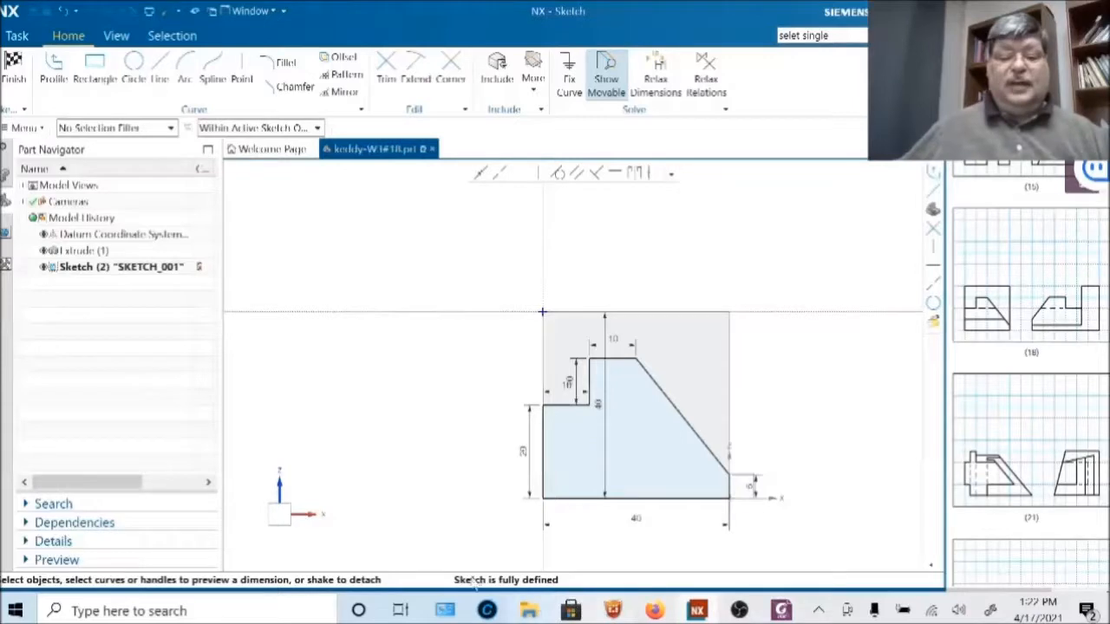
- Finish the sketch and extrude the stepped and sloped profile 45 mm out from the block, keeping the Boolean on Inferred
click(13, 69)
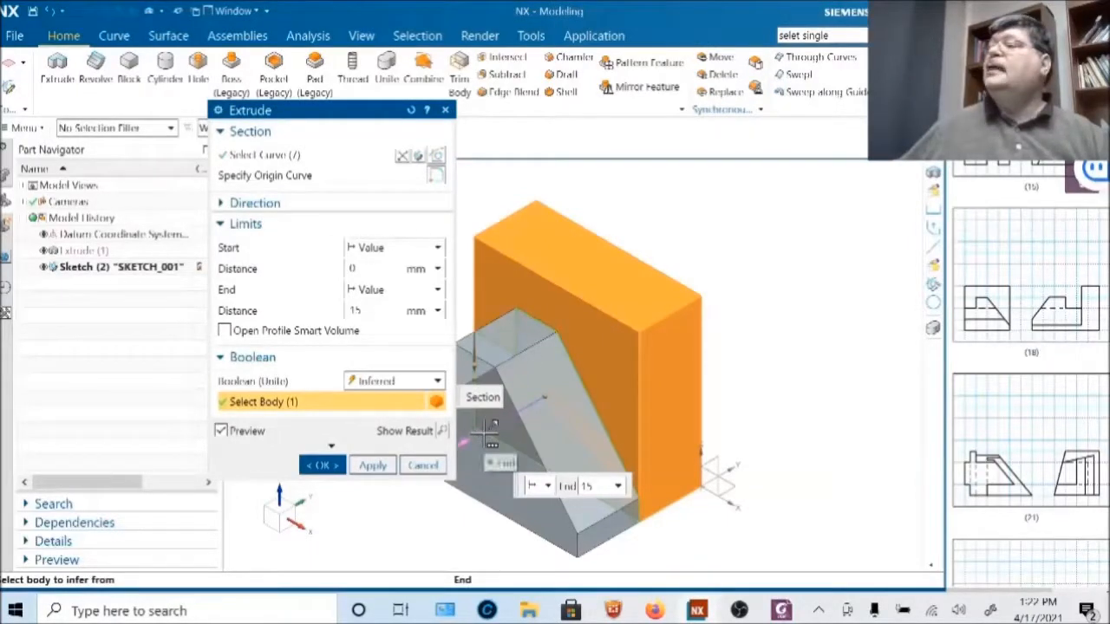
drag(490, 433, 377, 478)
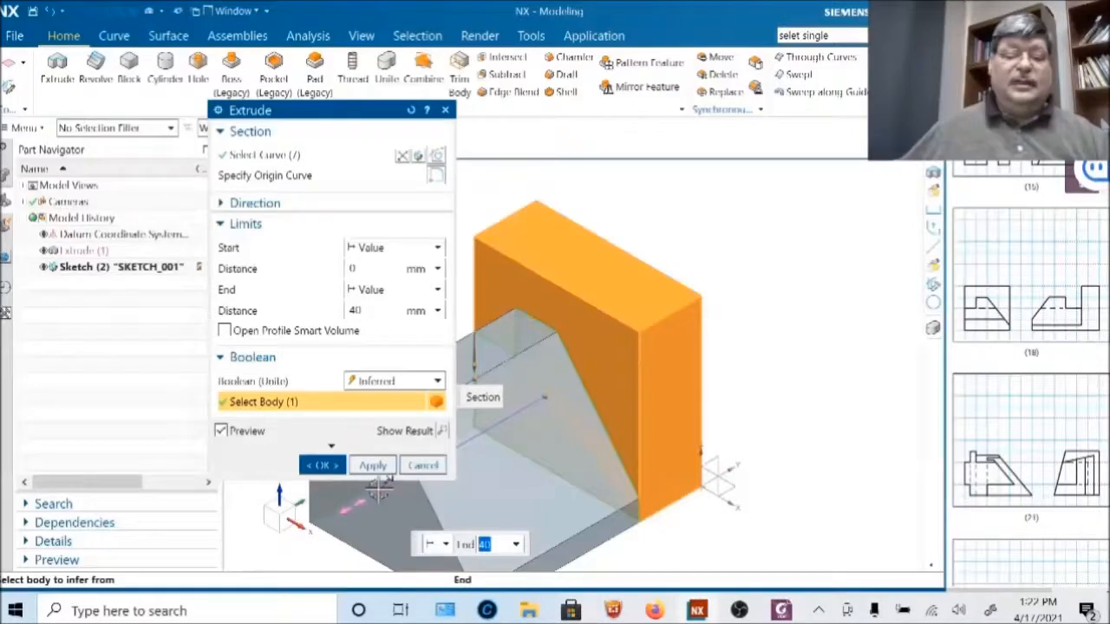
drag(347, 110, 886, 86)
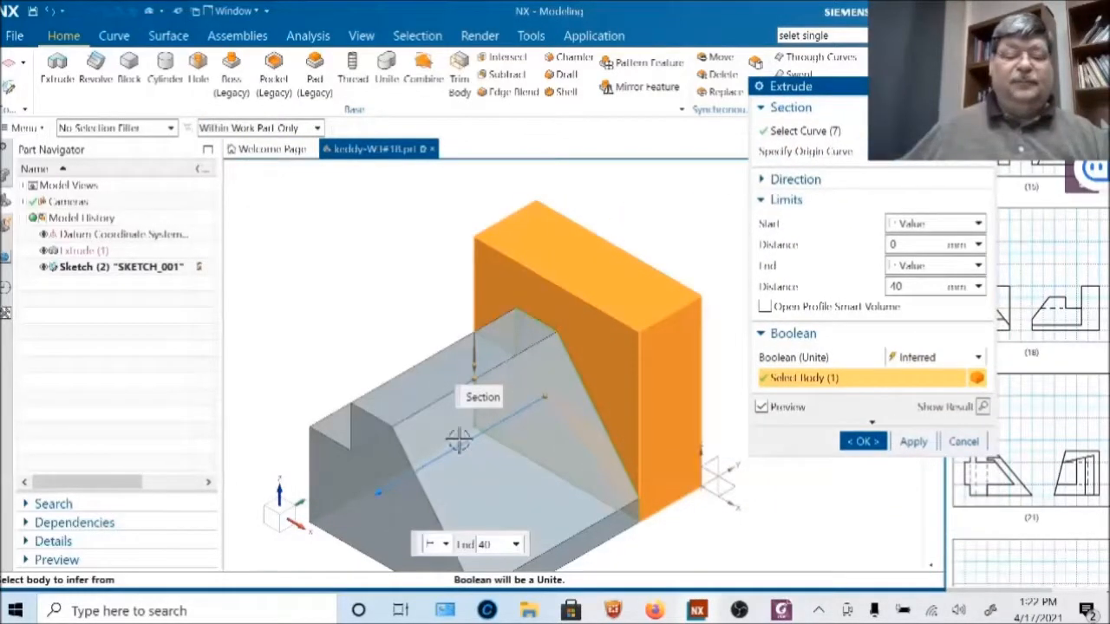
scroll(459, 441, down, 1)
shift+middle_drag(451, 506, 453, 434)
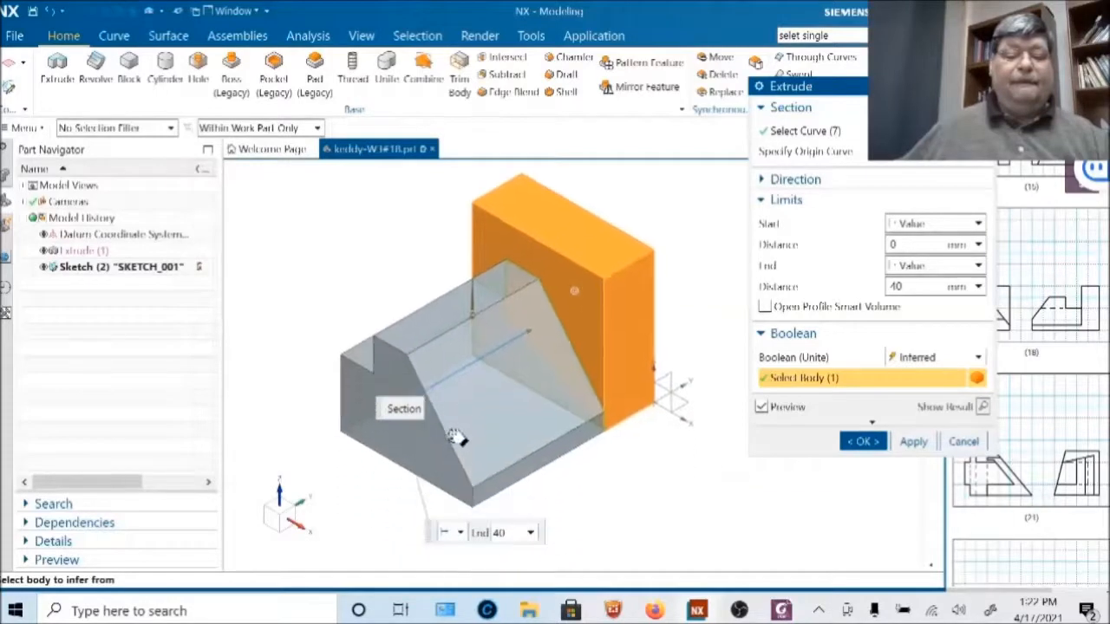
scroll(390, 405, up, 2)
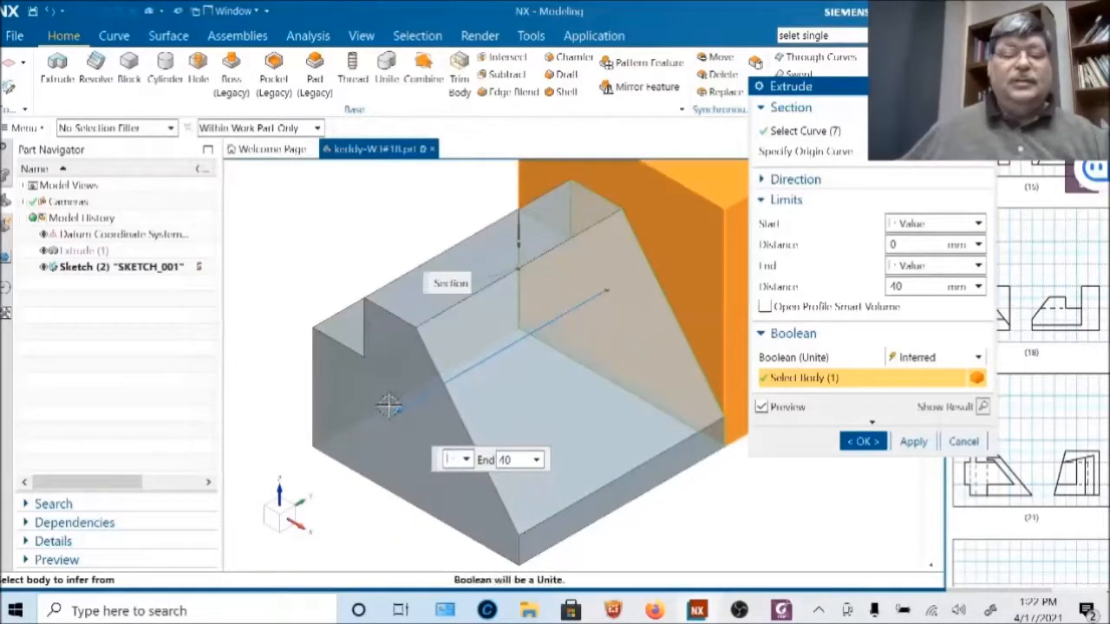
drag(395, 409, 371, 420)
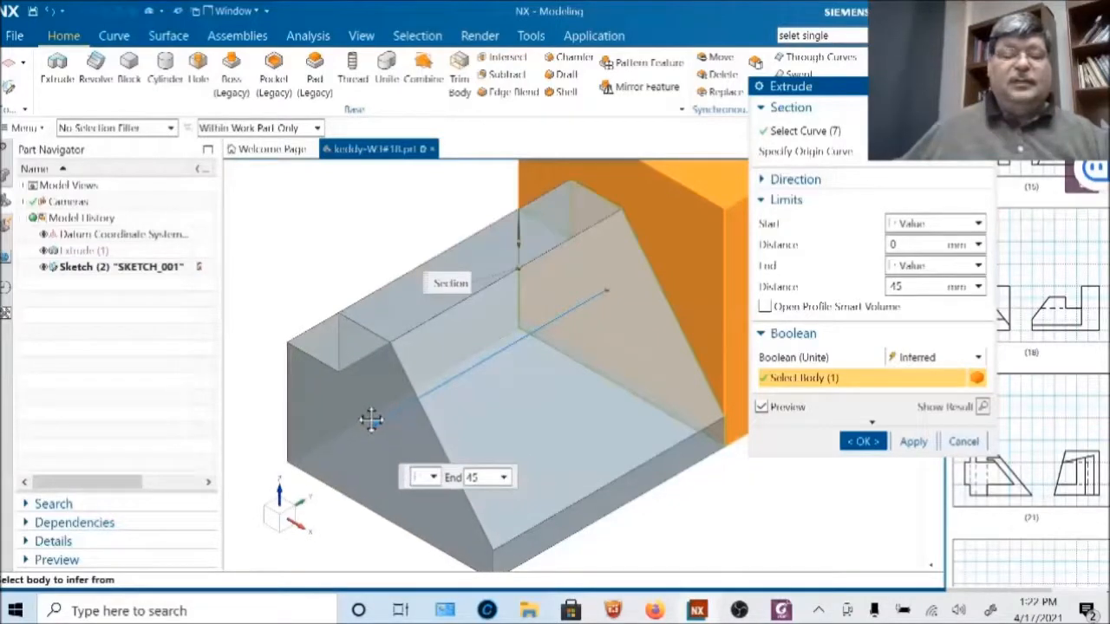
drag(371, 420, 372, 420)
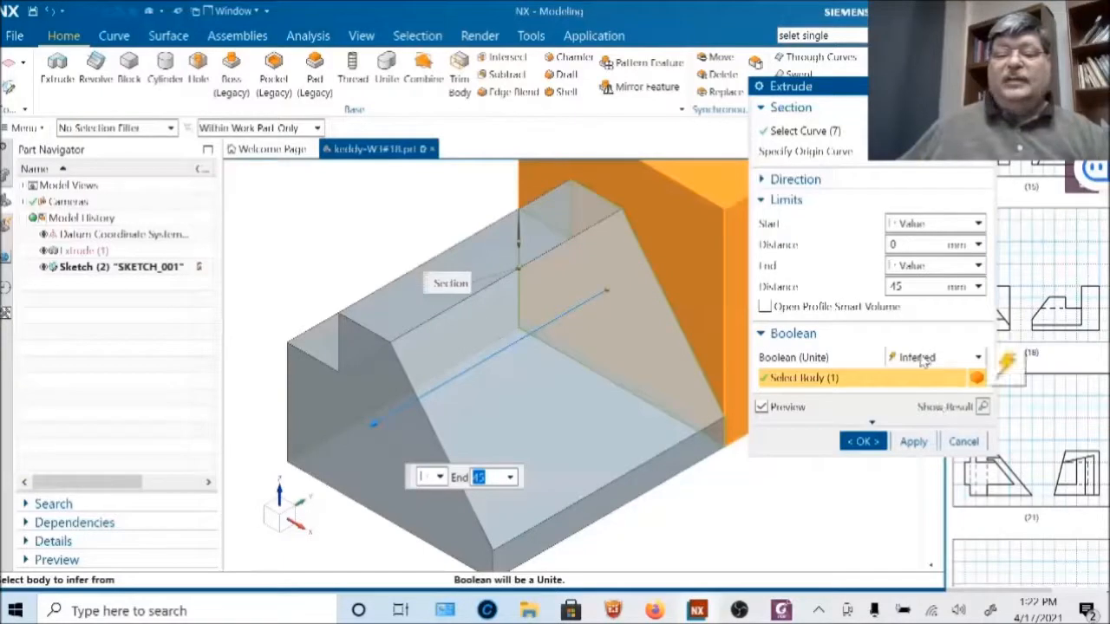
click(870, 439)
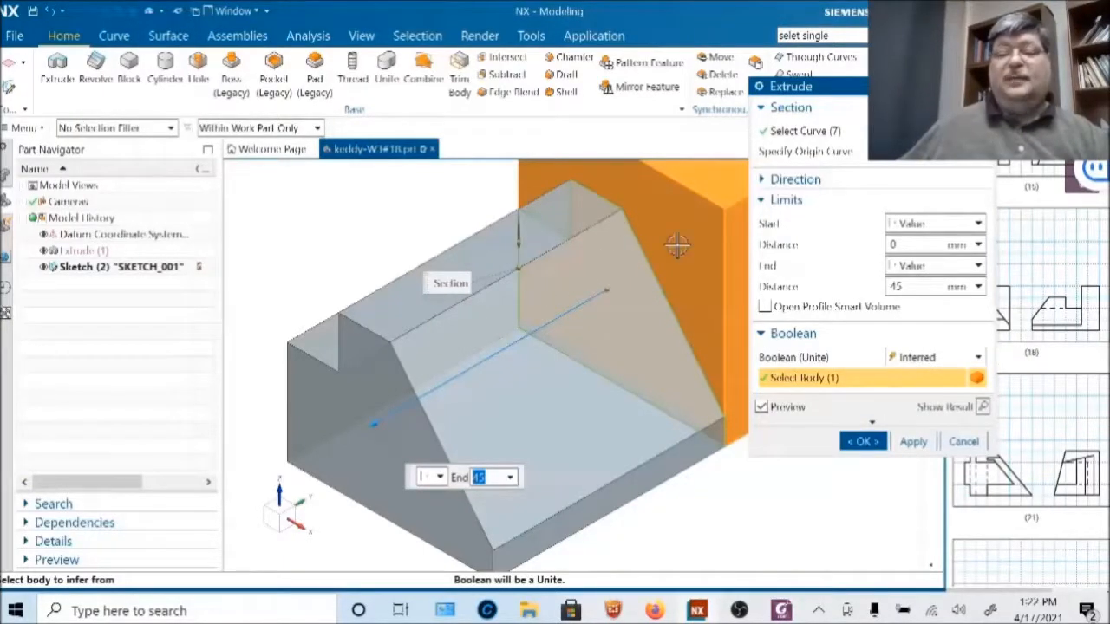
click(858, 441)
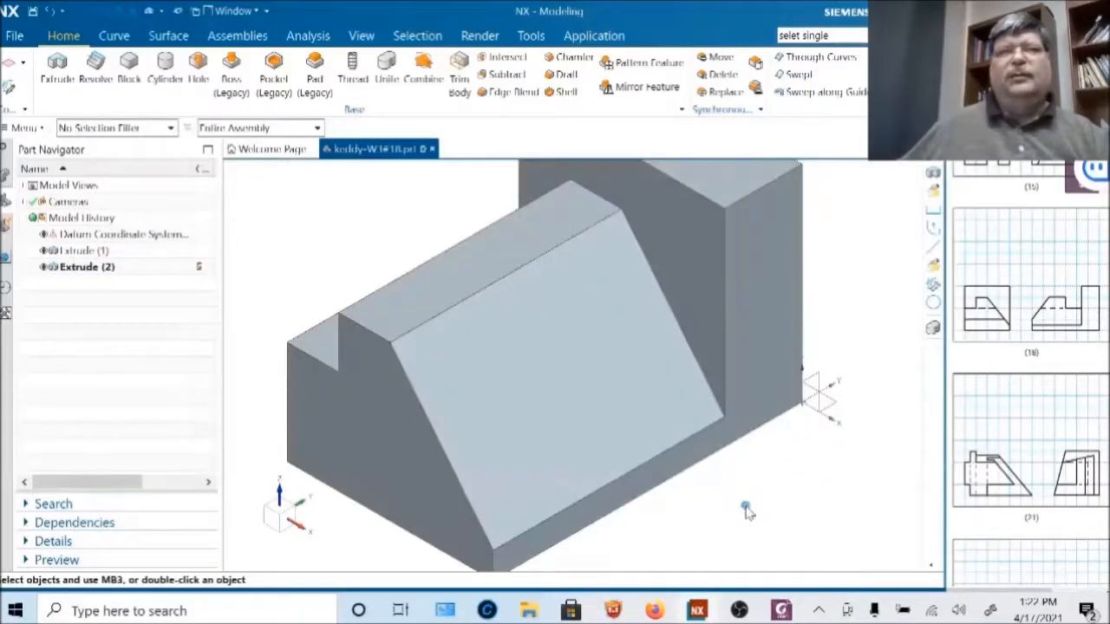
- Edit the profile extrusion's parameters and set its Boolean to None
middle_drag(746, 512, 719, 433)
scroll(706, 466, down, 4)
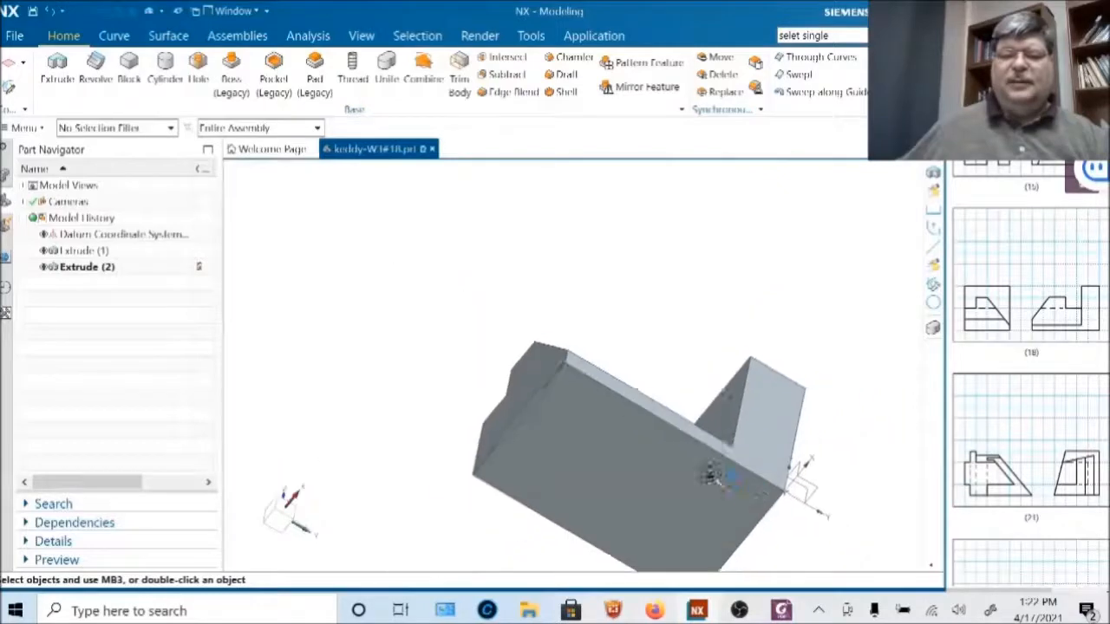
middle_drag(695, 541, 674, 439)
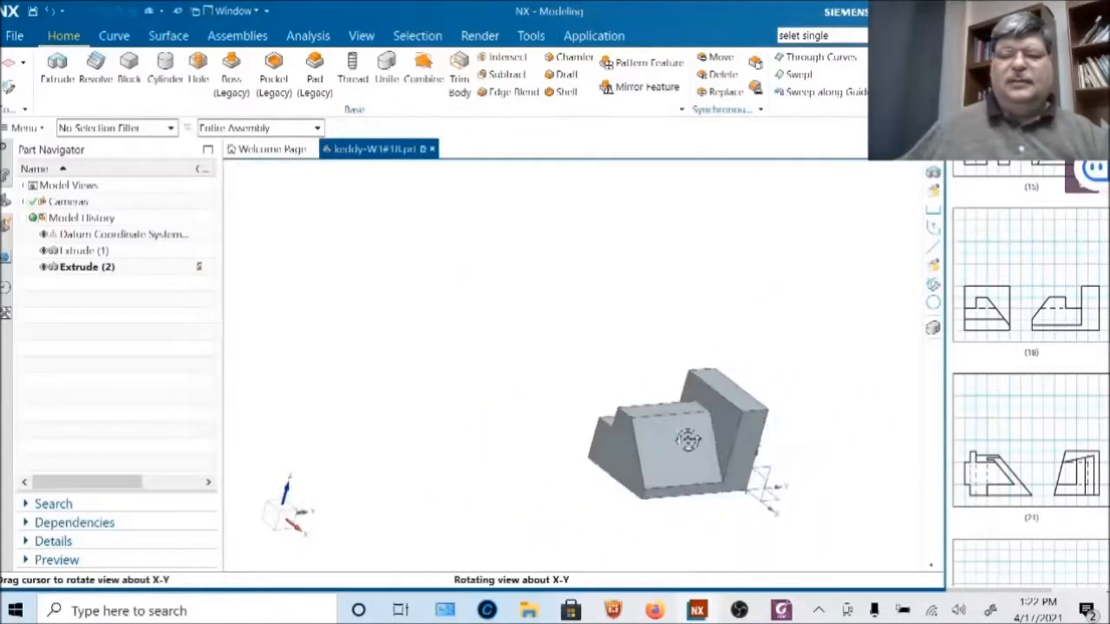
right_click(682, 440)
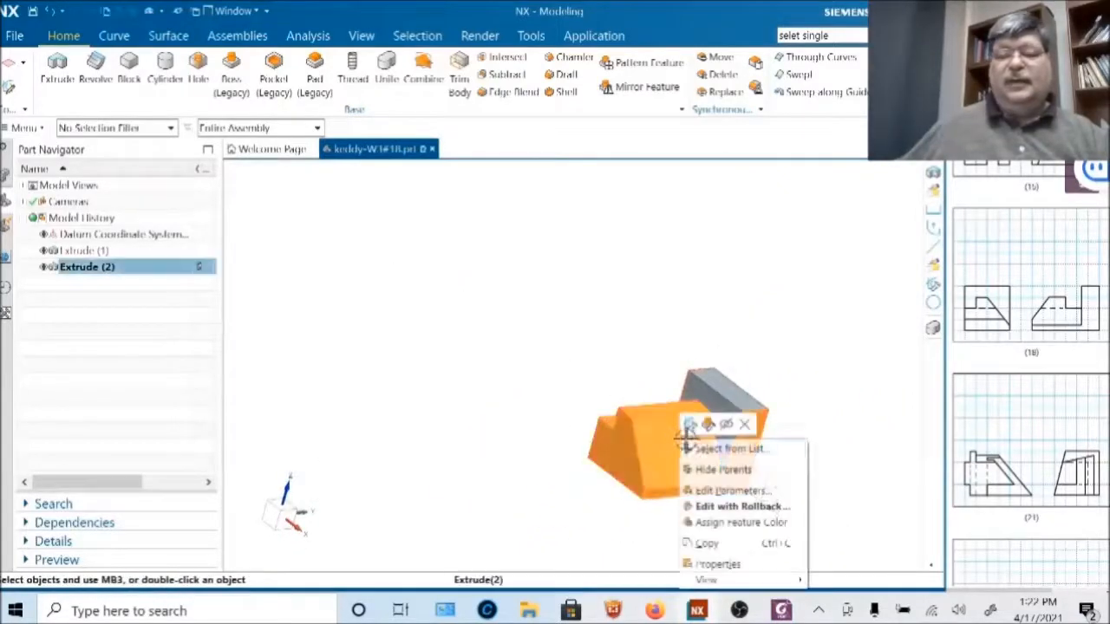
click(706, 490)
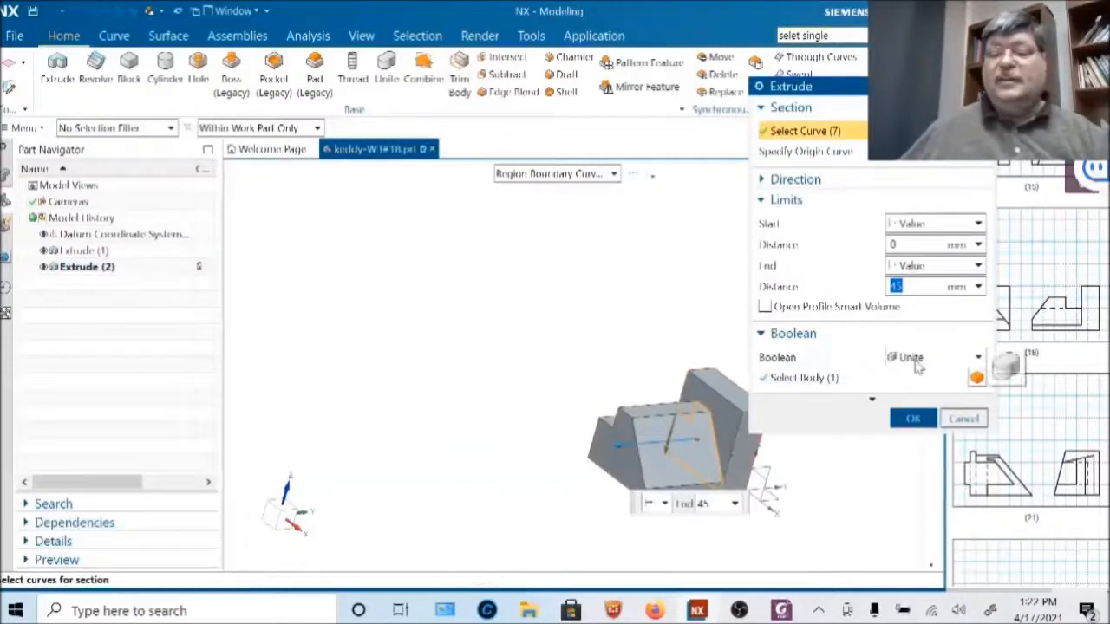
click(917, 360)
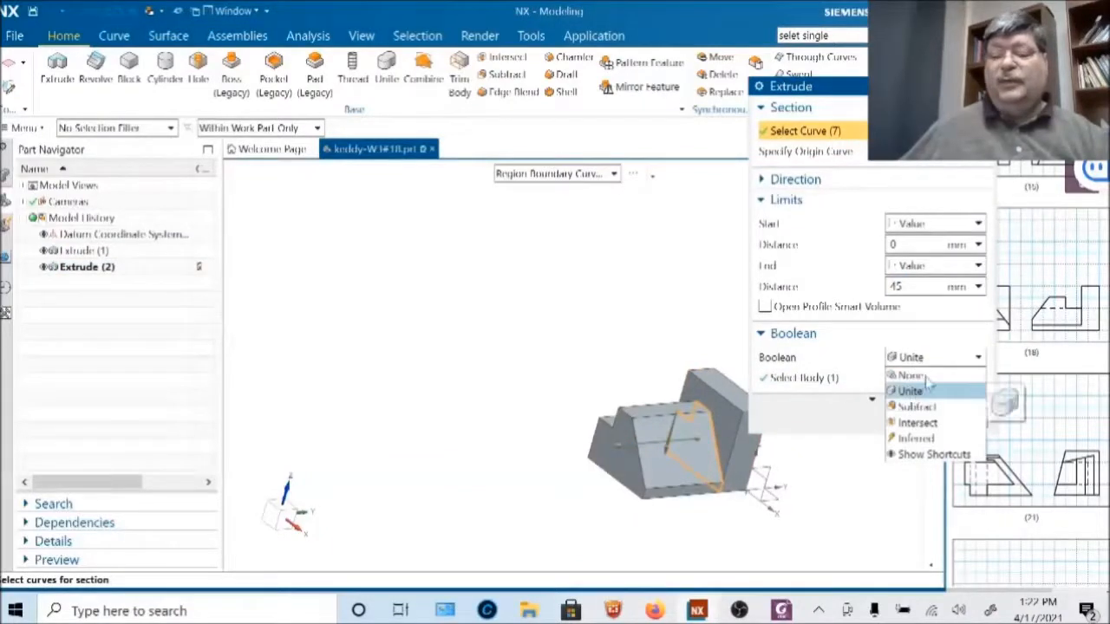
click(909, 376)
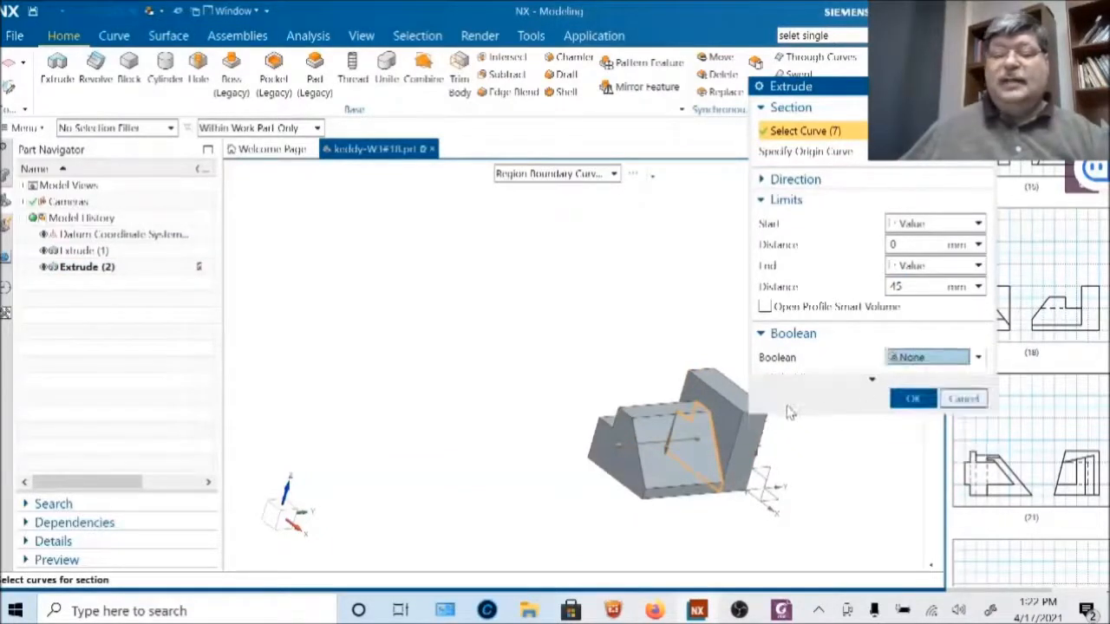
click(913, 397)
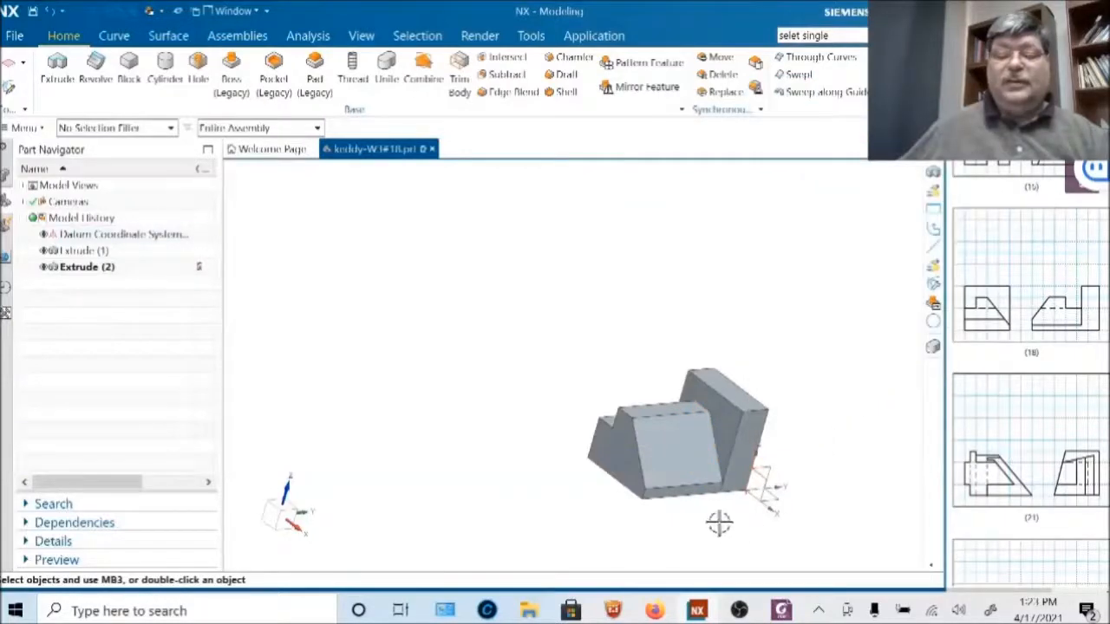
- Examine from several angles how the extruded profile and the block meet as separate bodies, and restore the isometric view
scroll(719, 520, up, 2)
scroll(707, 486, up, 2)
middle_drag(716, 483, 696, 385)
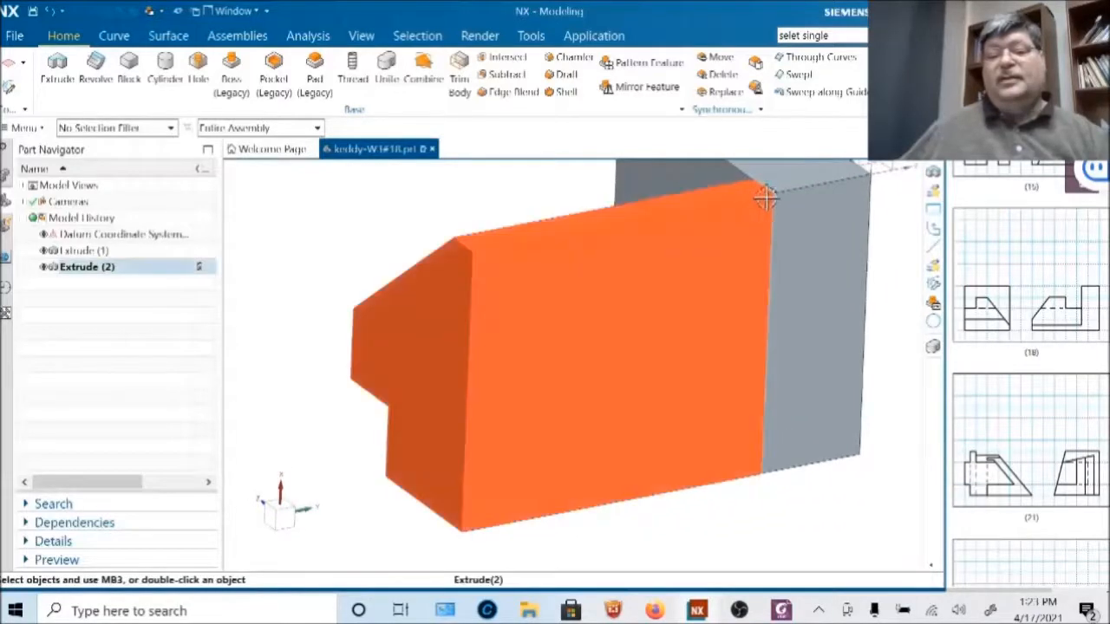
middle_drag(738, 298, 738, 397)
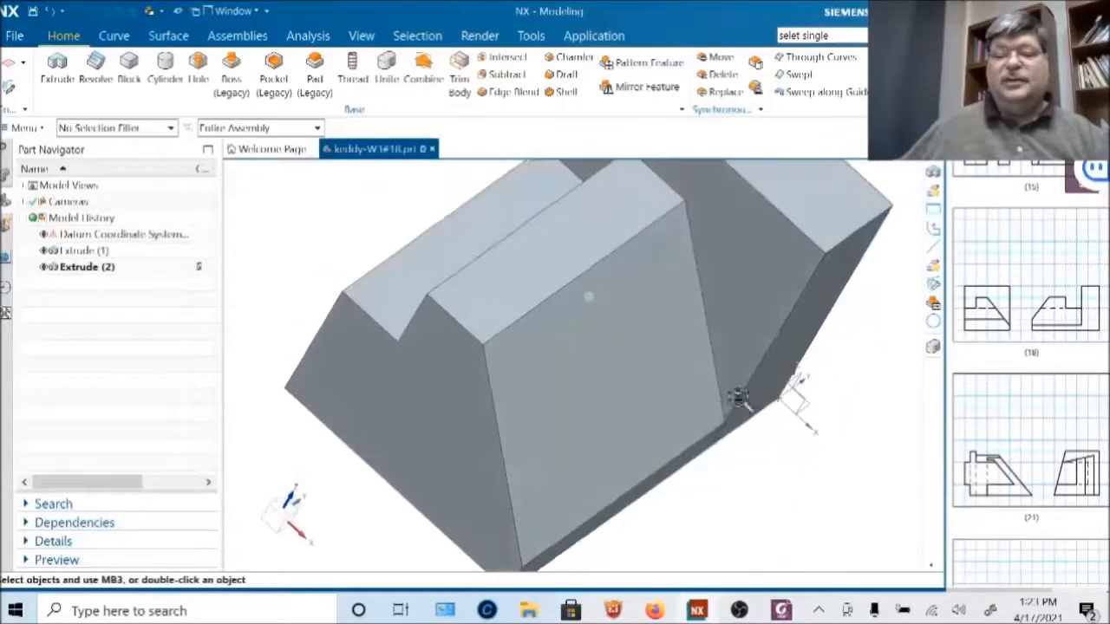
scroll(705, 364, up, 4)
scroll(704, 365, down, 4)
middle_drag(609, 387, 595, 344)
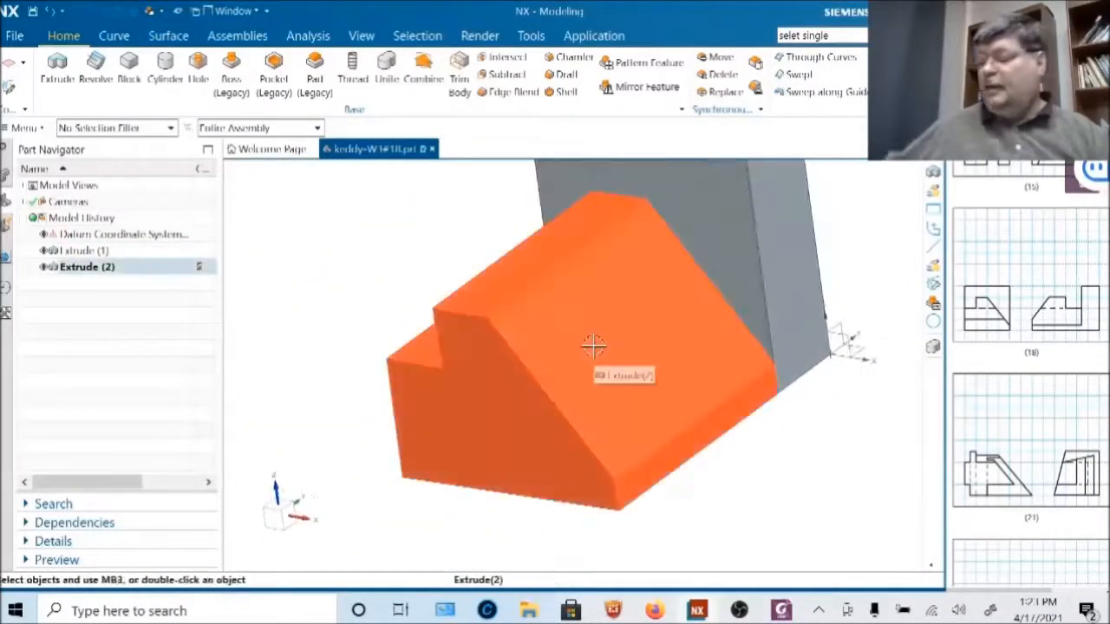
middle_drag(725, 444, 612, 245)
click(600, 466)
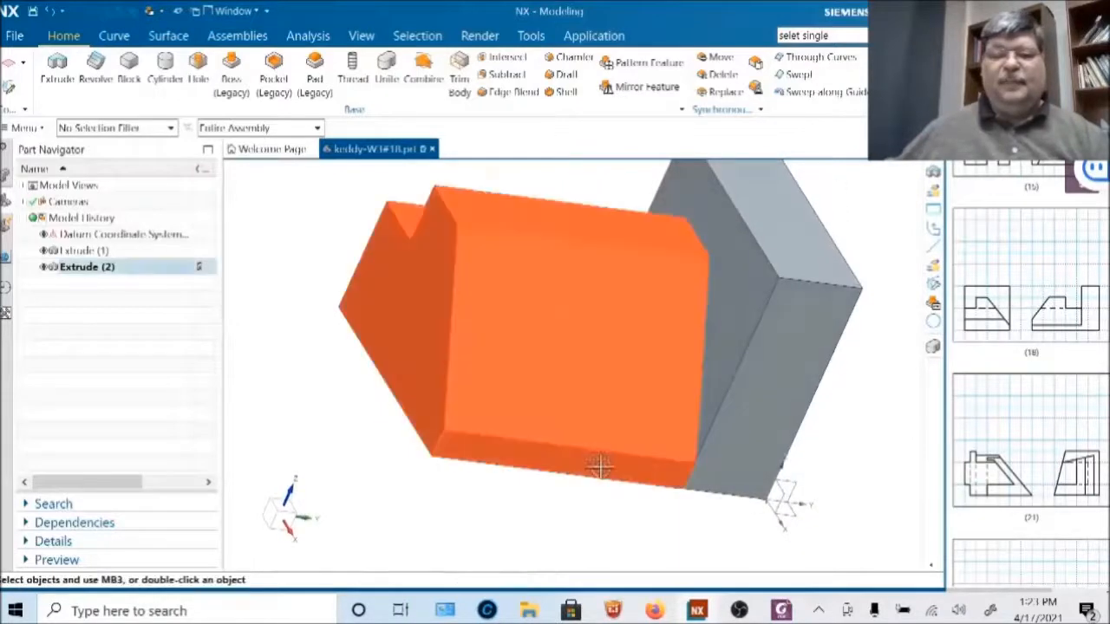
key(Escape)
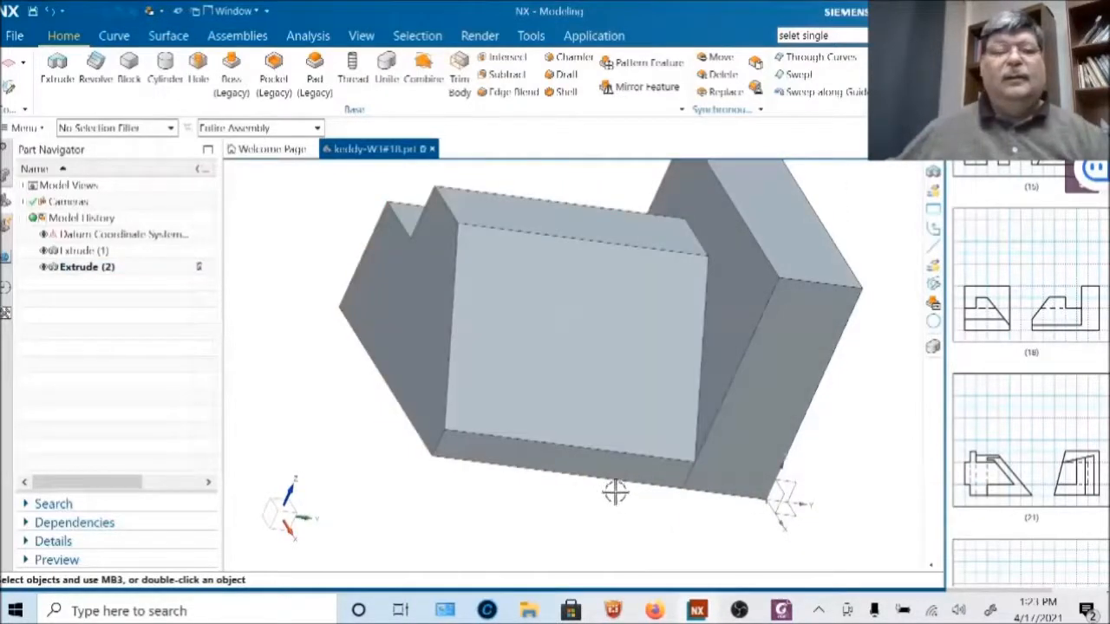
click(617, 486)
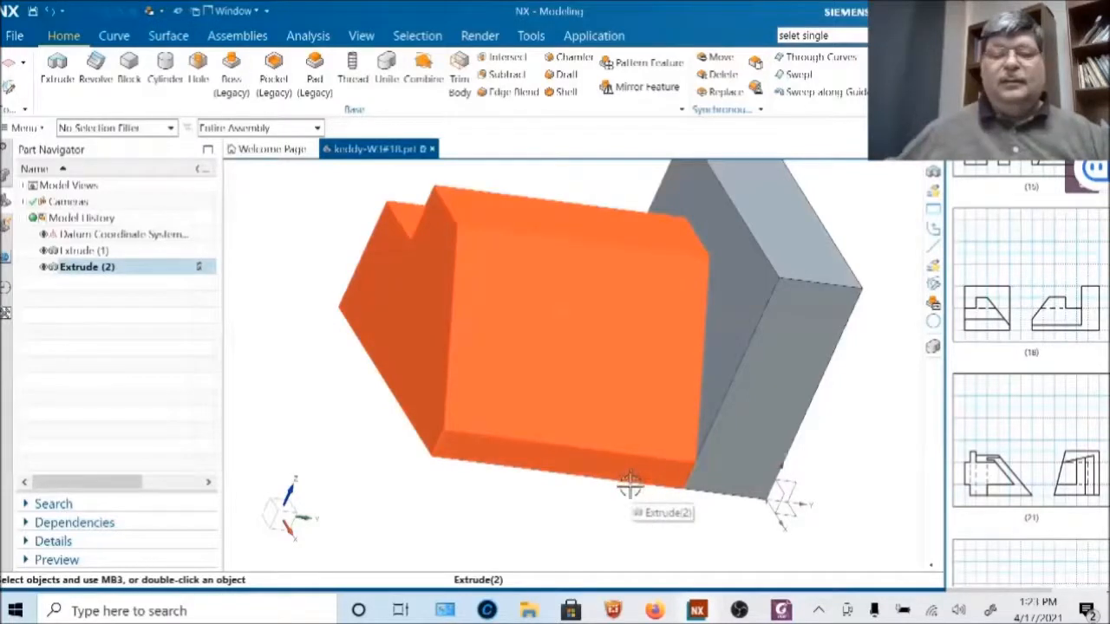
click(625, 494)
middle_drag(625, 495, 579, 485)
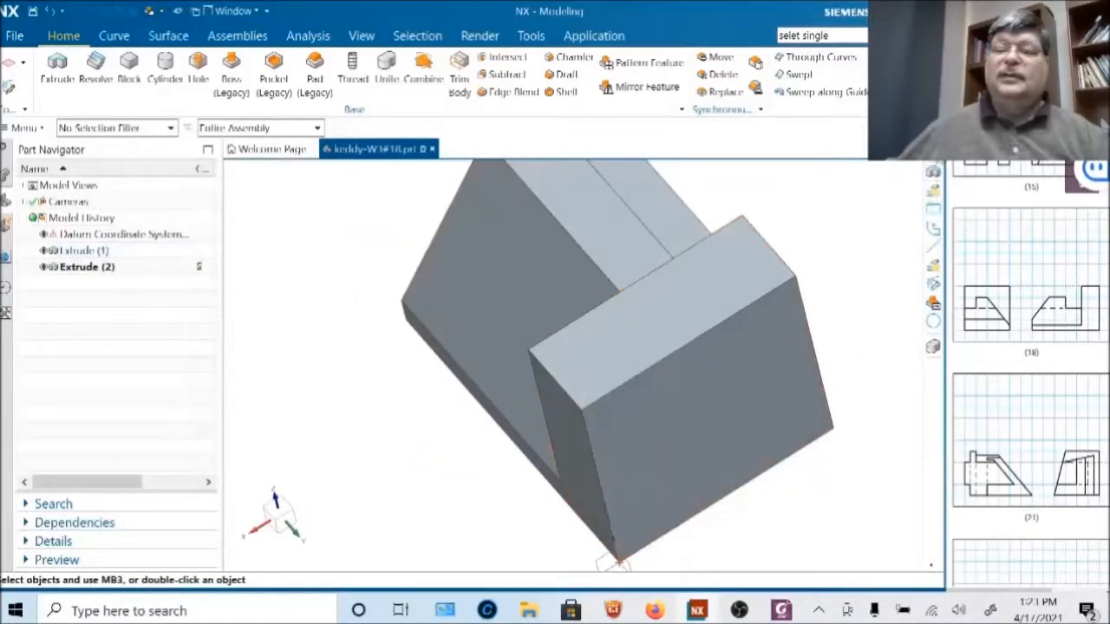
click(934, 169)
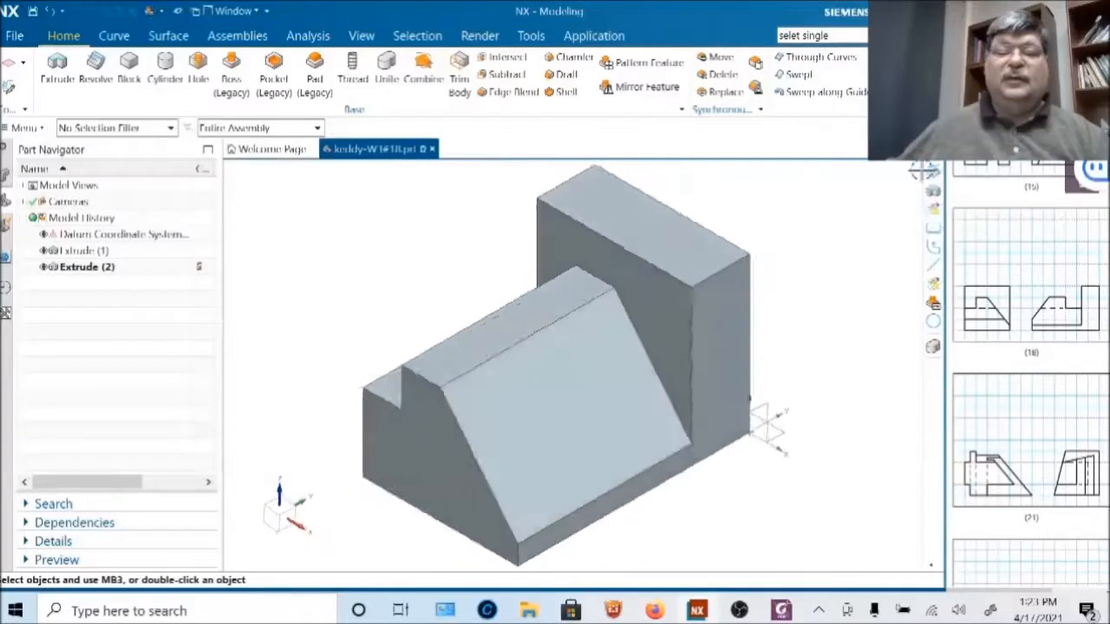
- Edit the profile extrusion to set its Boolean to Unite with the upright block as the target body
right_click(615, 439)
click(663, 489)
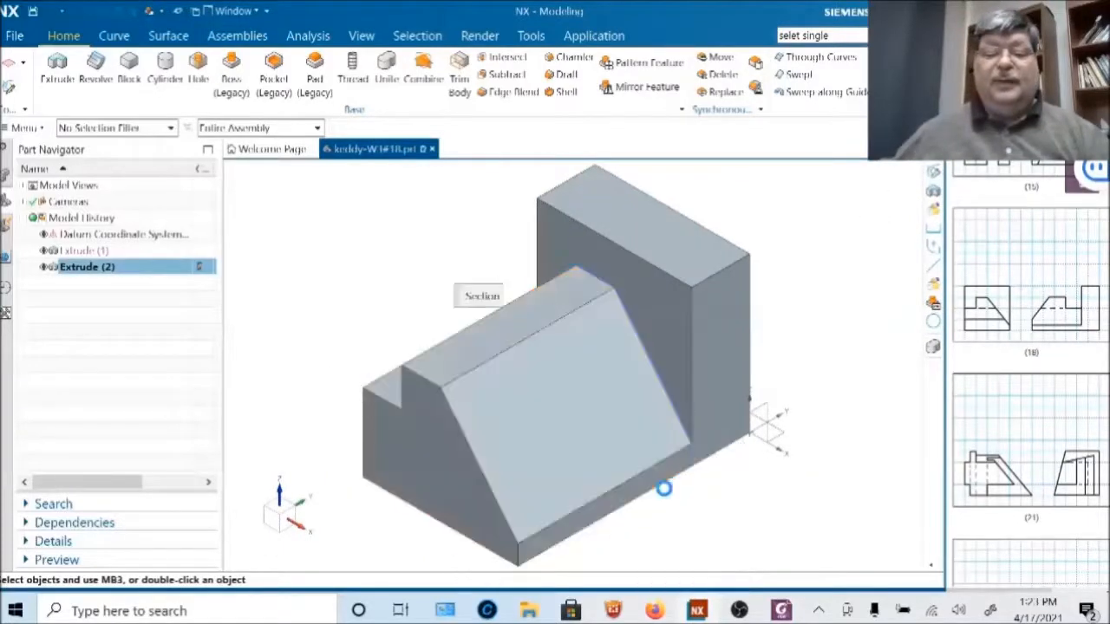
click(904, 359)
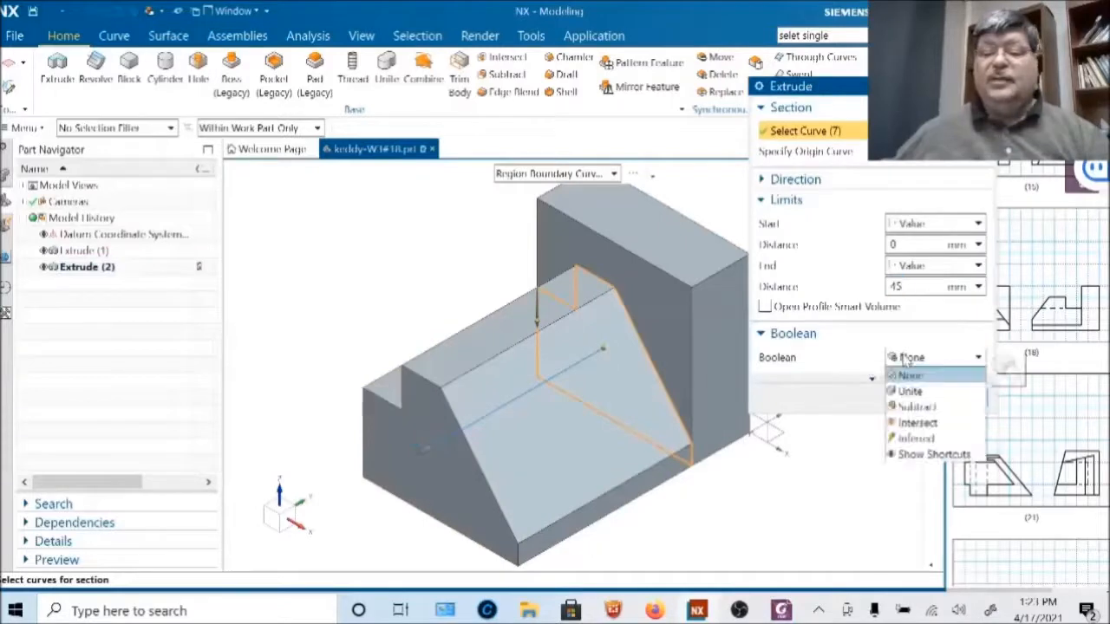
click(904, 388)
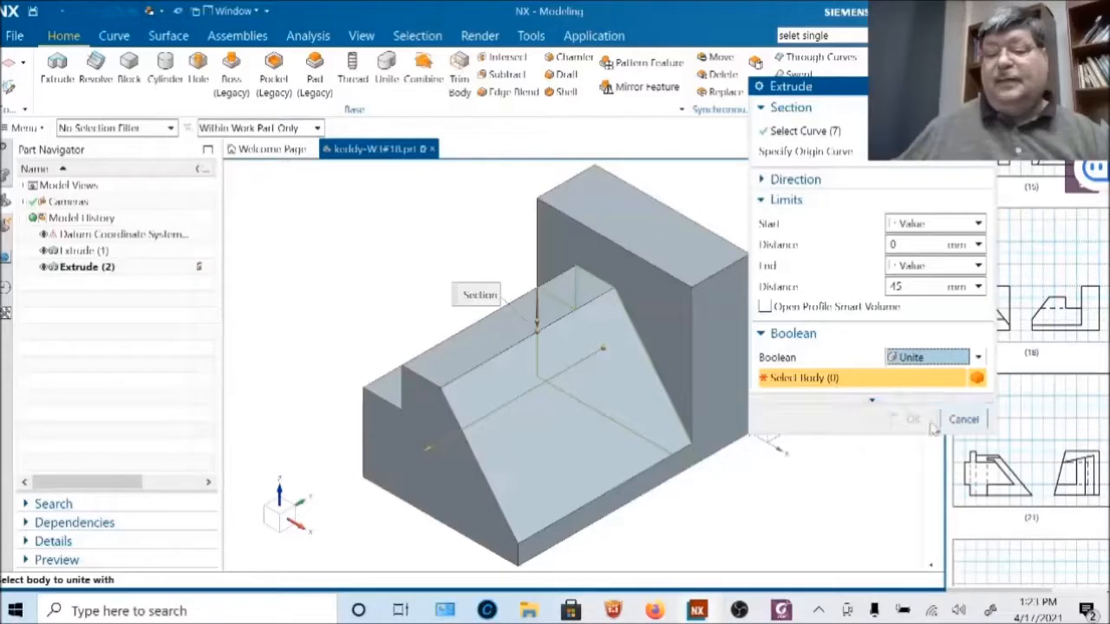
click(680, 311)
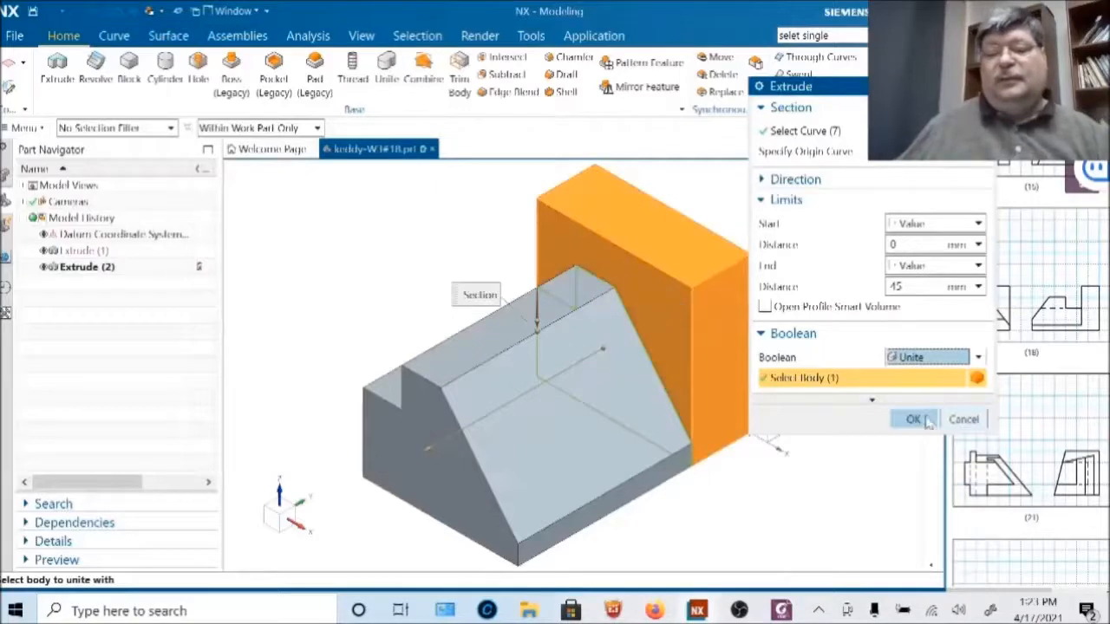
click(915, 420)
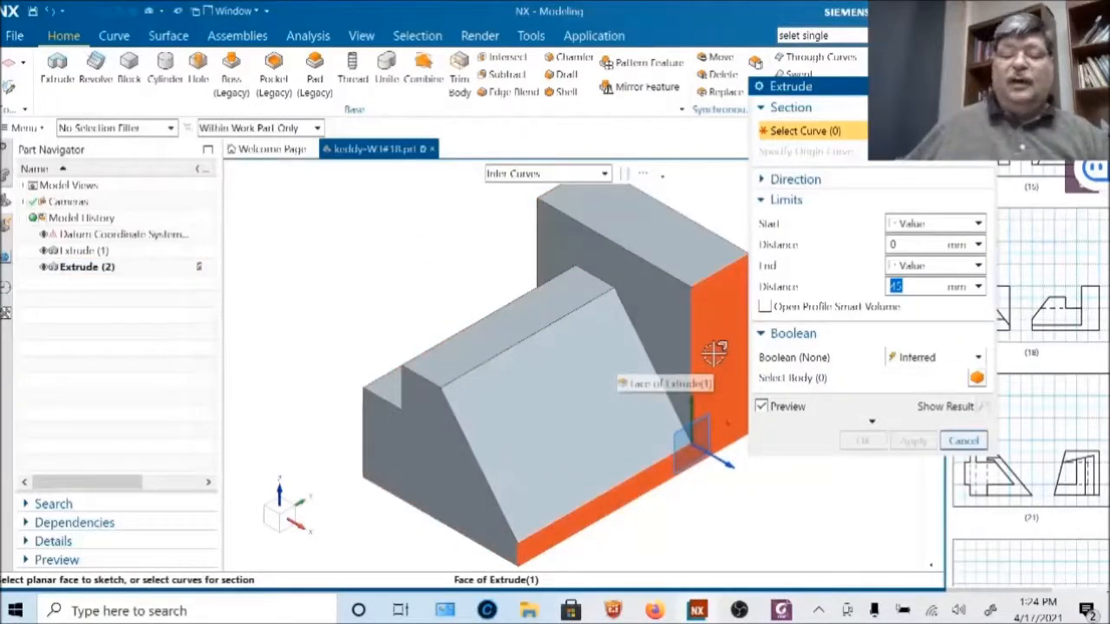
- For a new extrusion, sketch a closed triangle about 16 mm wide on the block's side face, across the sloped projection's upper free-end corner
click(715, 351)
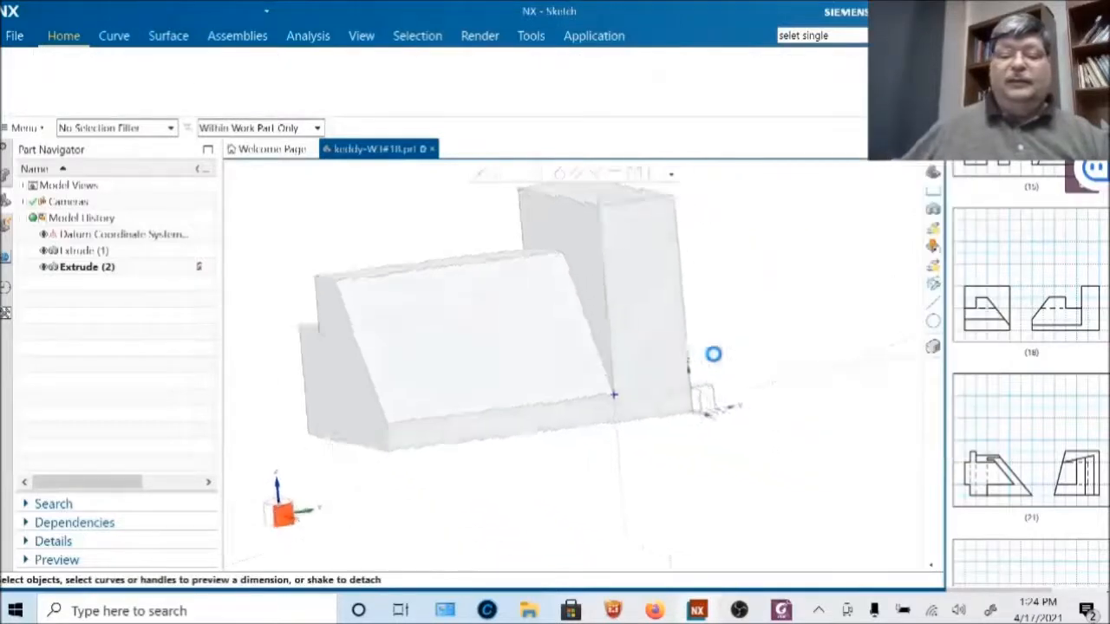
click(338, 365)
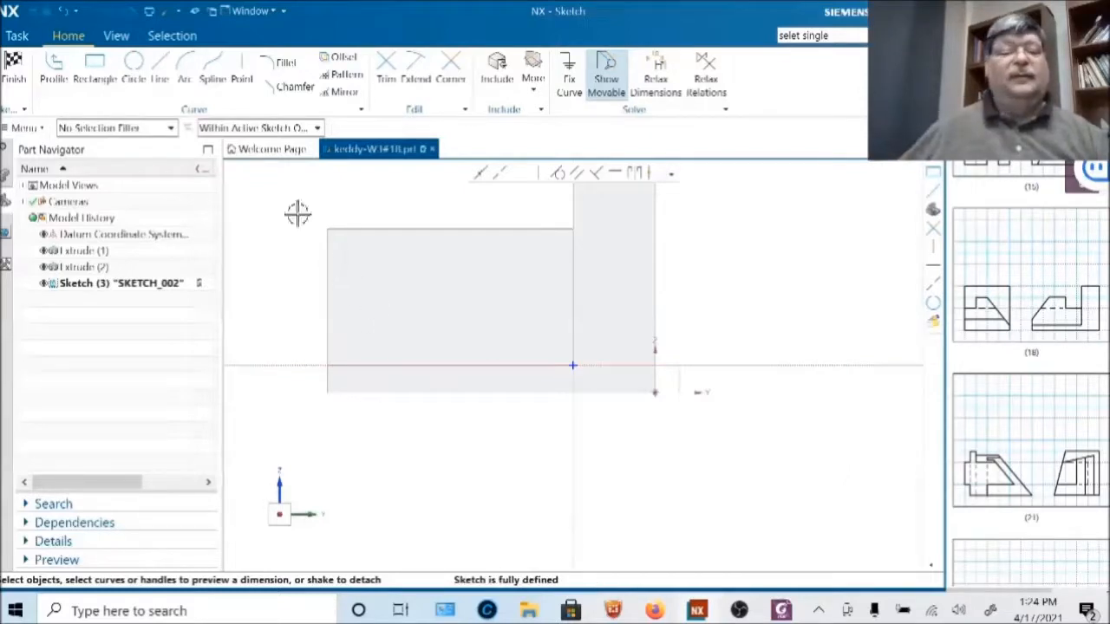
click(54, 70)
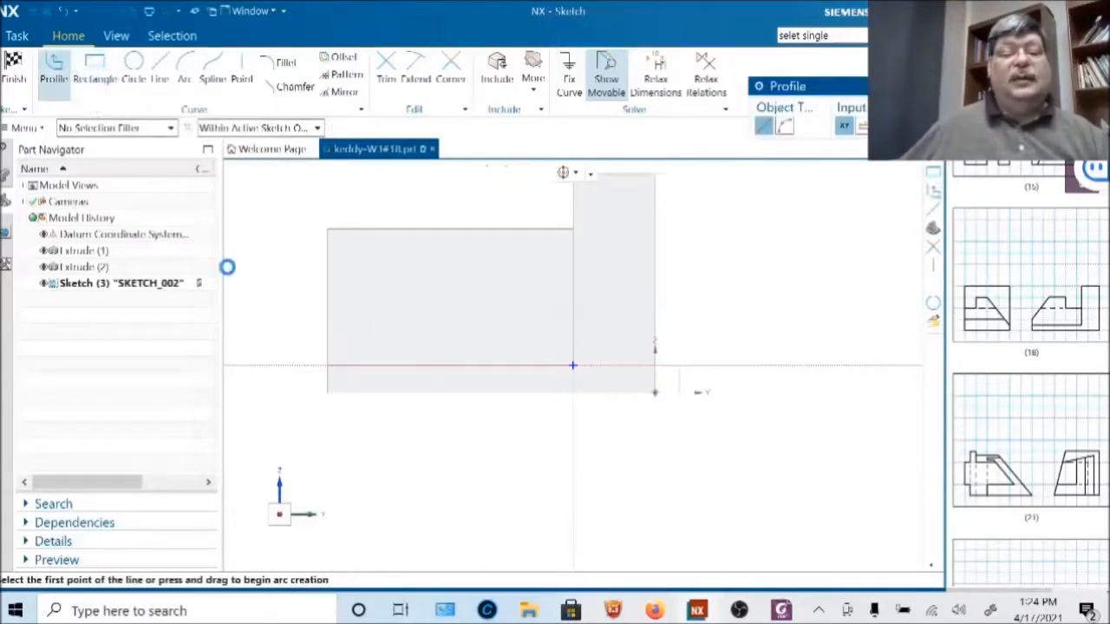
click(326, 332)
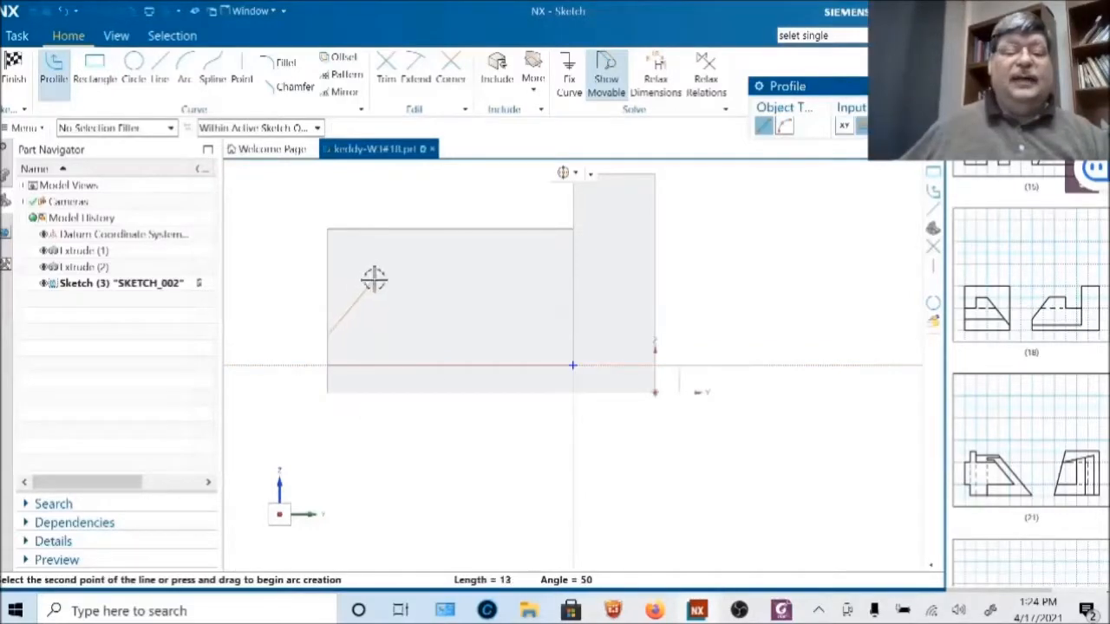
click(414, 229)
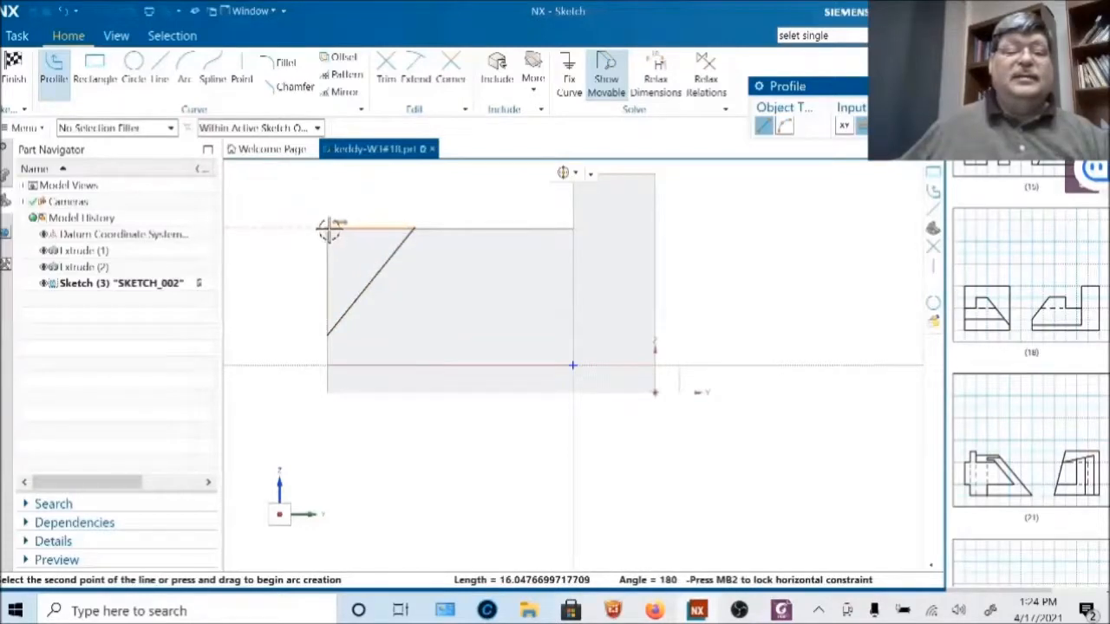
click(326, 228)
click(326, 333)
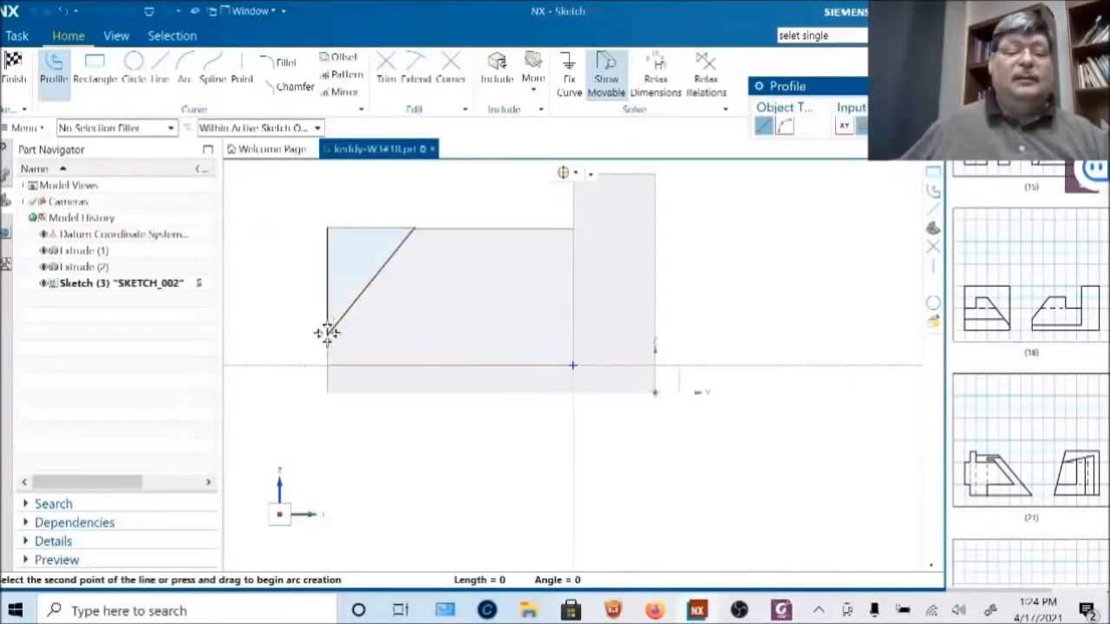
- Finish drawing the triangle and dimension its horizontal top edge to 15 mm
key(Escape)
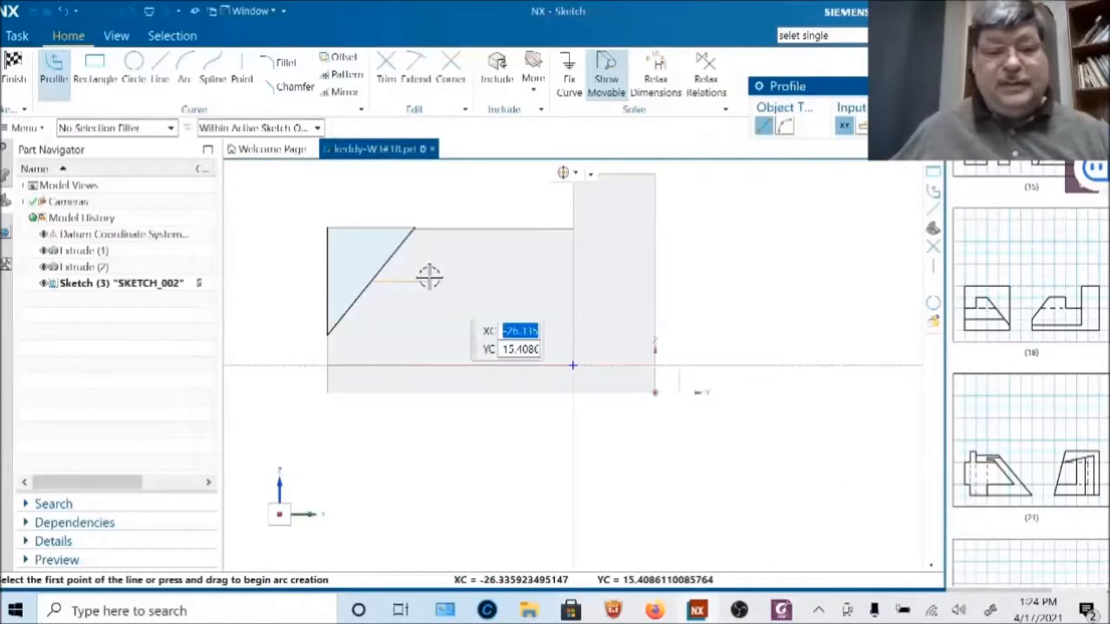
key(Escape)
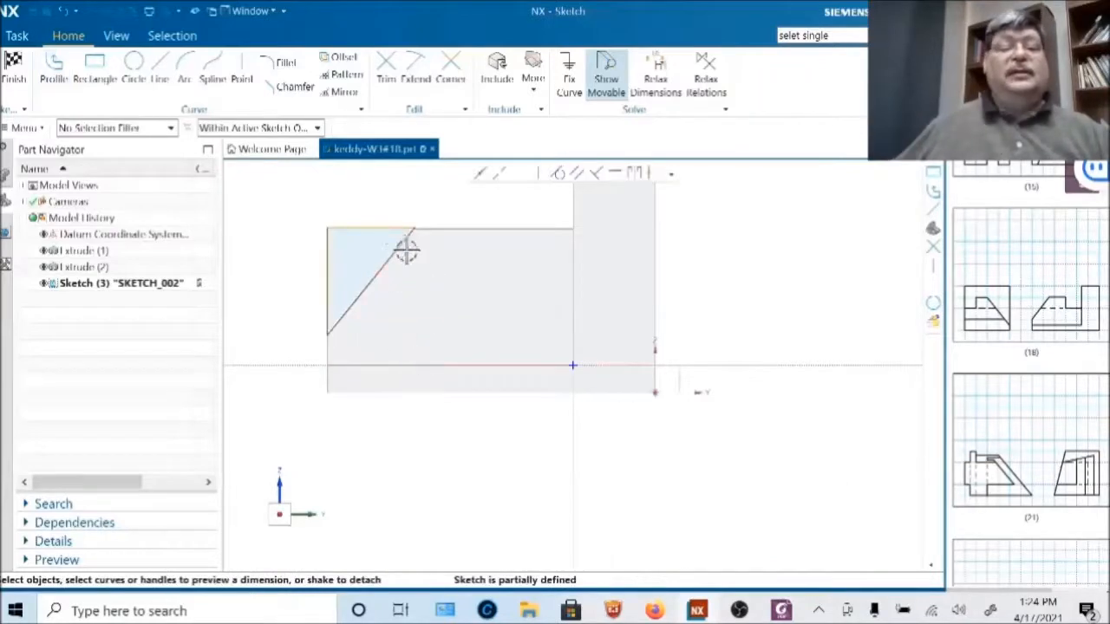
click(387, 225)
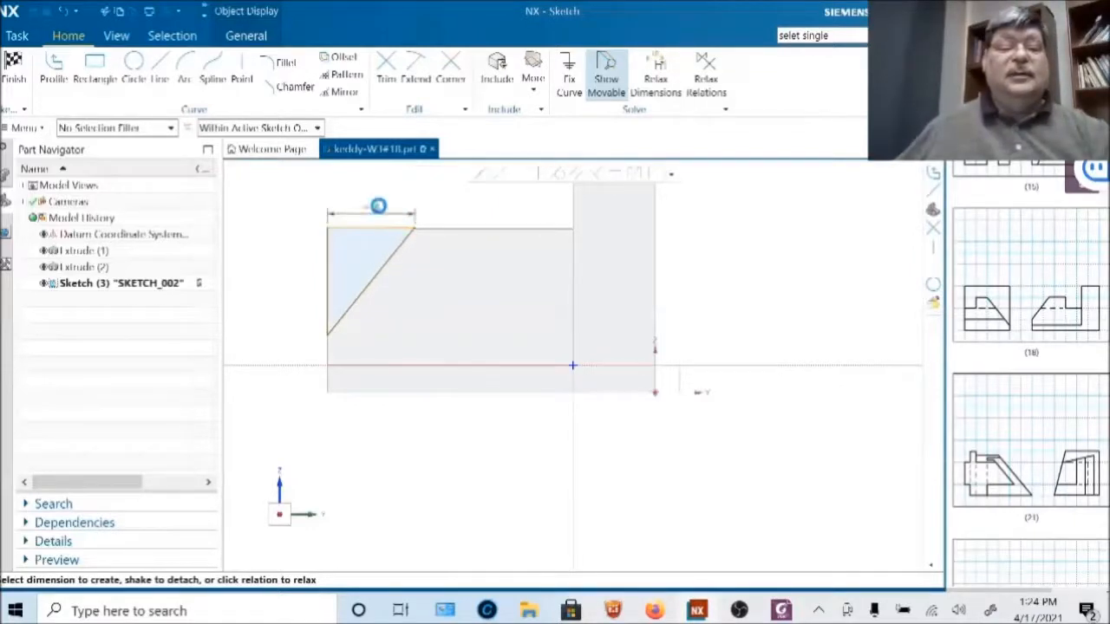
click(376, 210)
text(15)
key(Return)
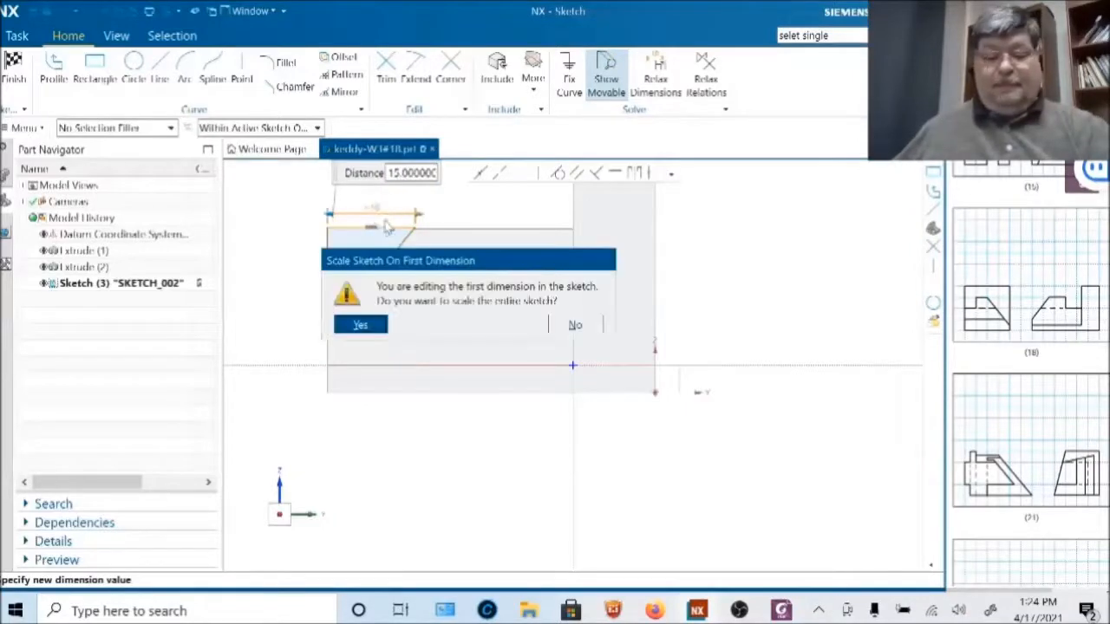
key(Return)
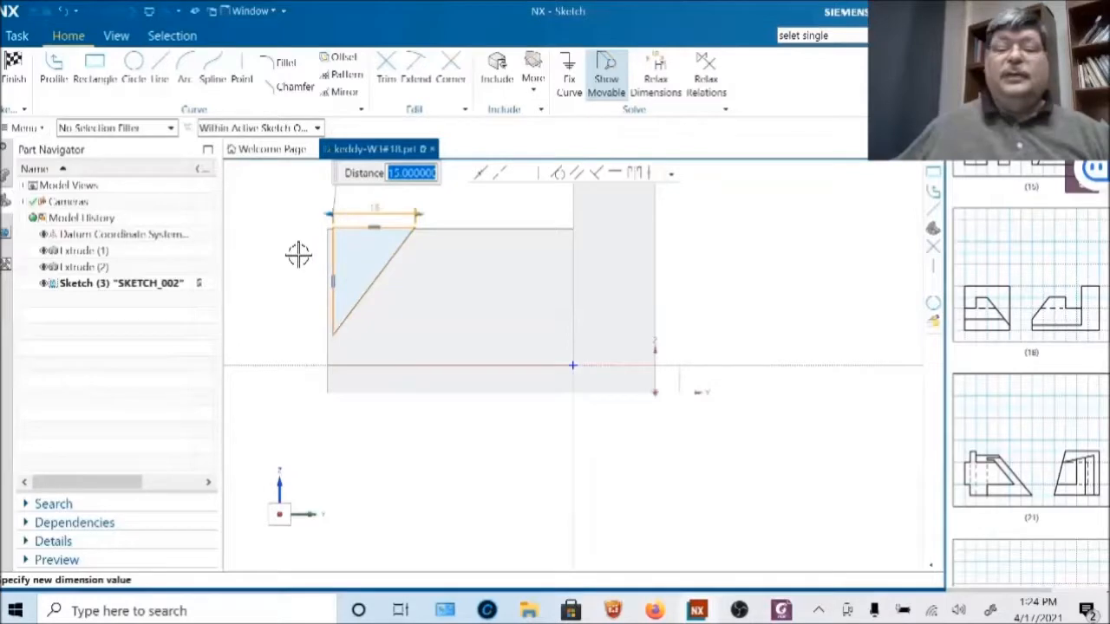
key(Return)
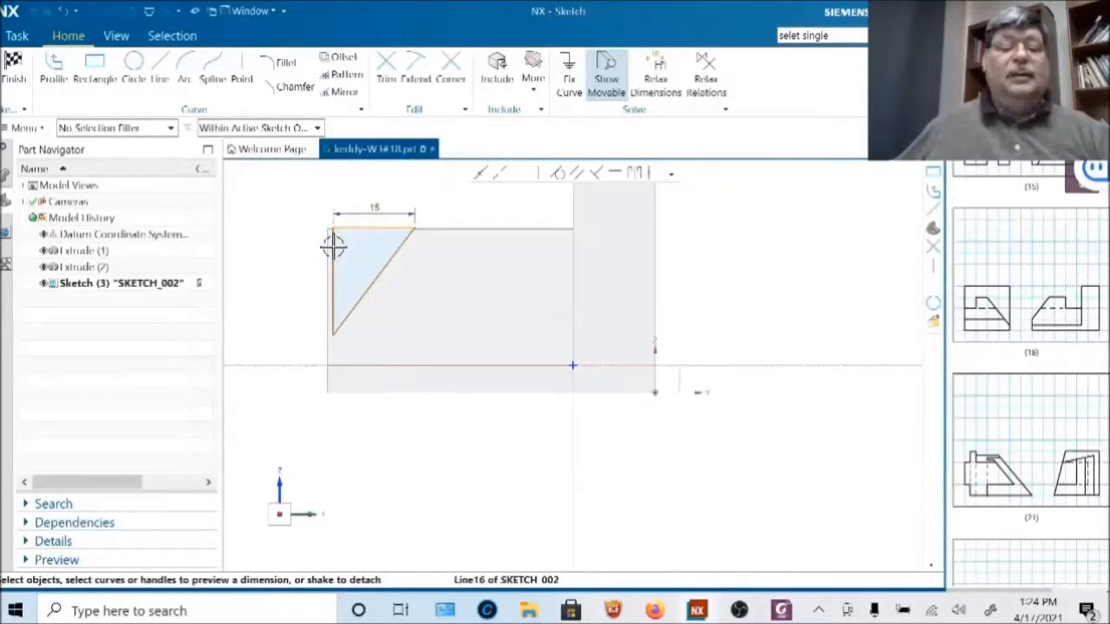
- Dimension the triangle's vertical side to 20 mm
click(332, 248)
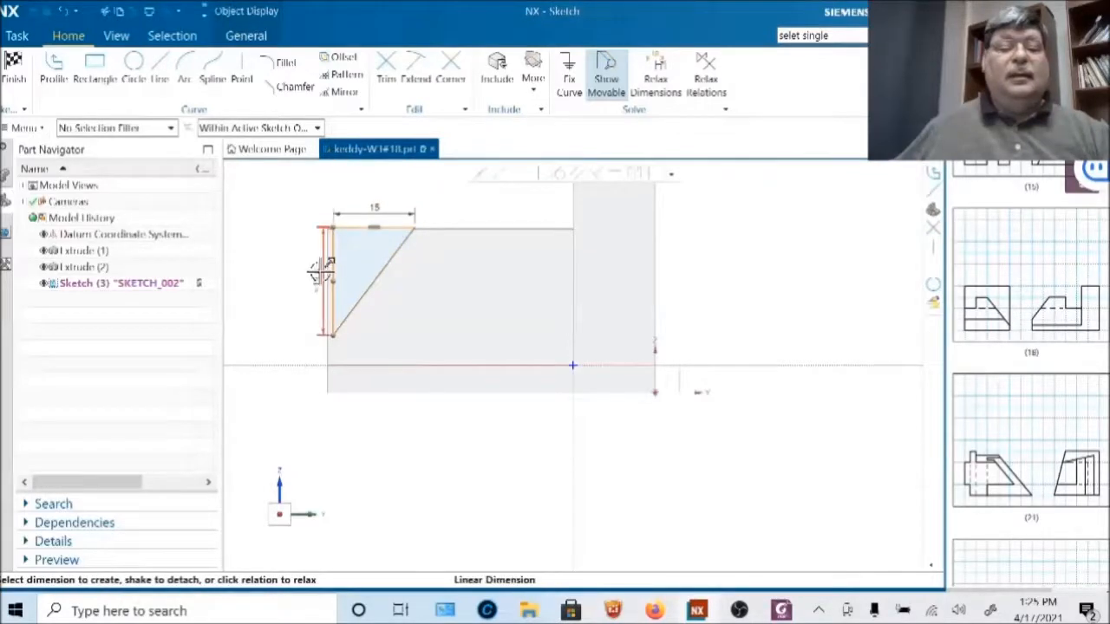
click(315, 273)
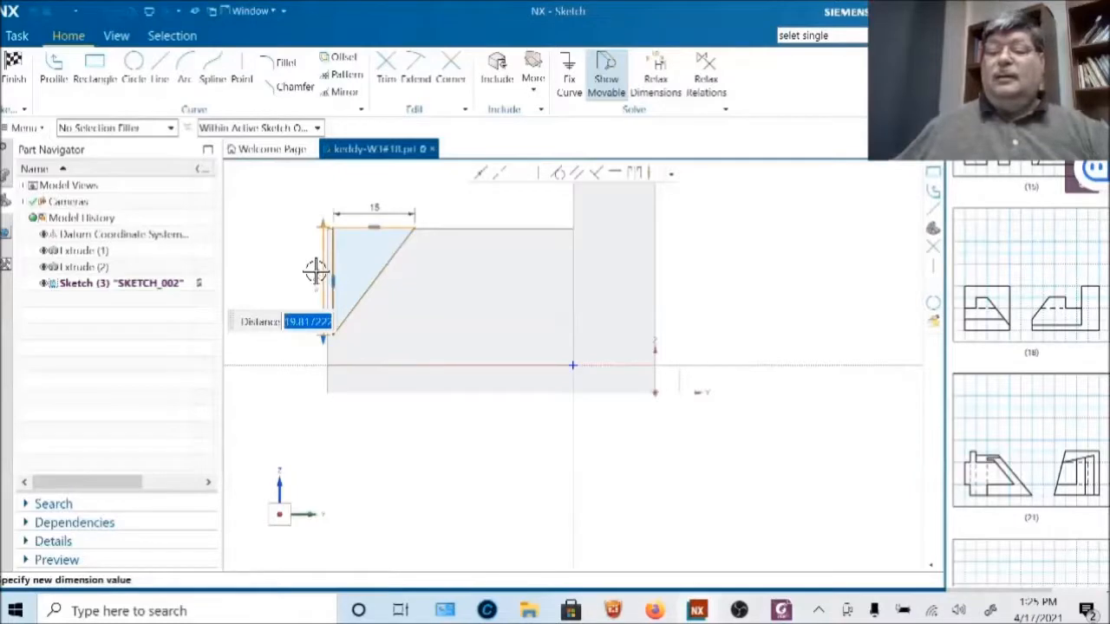
text(20)
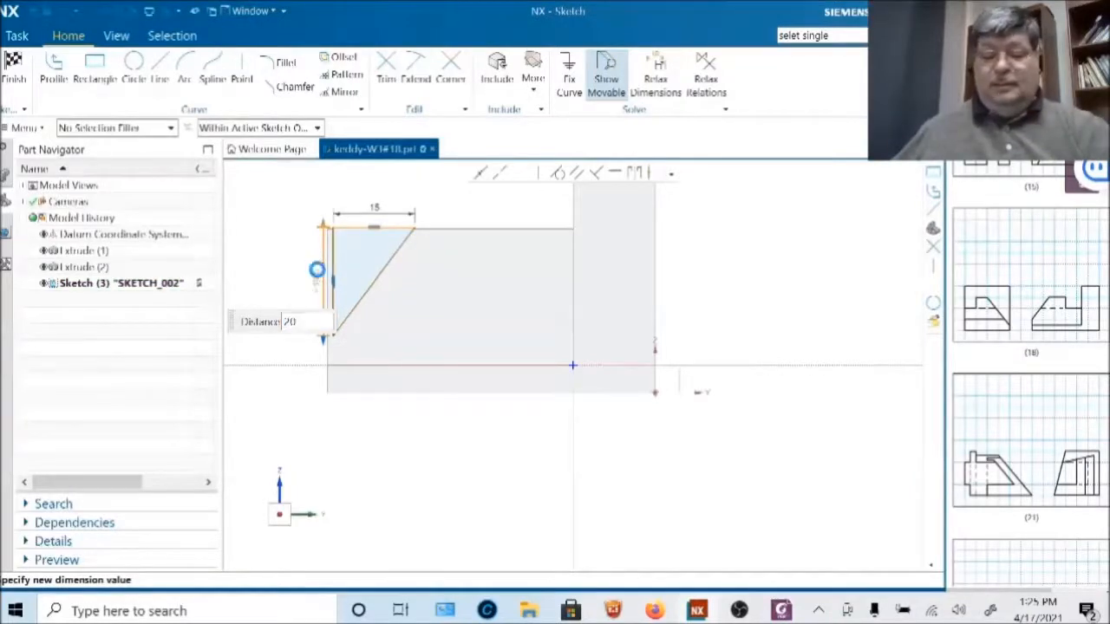
key(Escape)
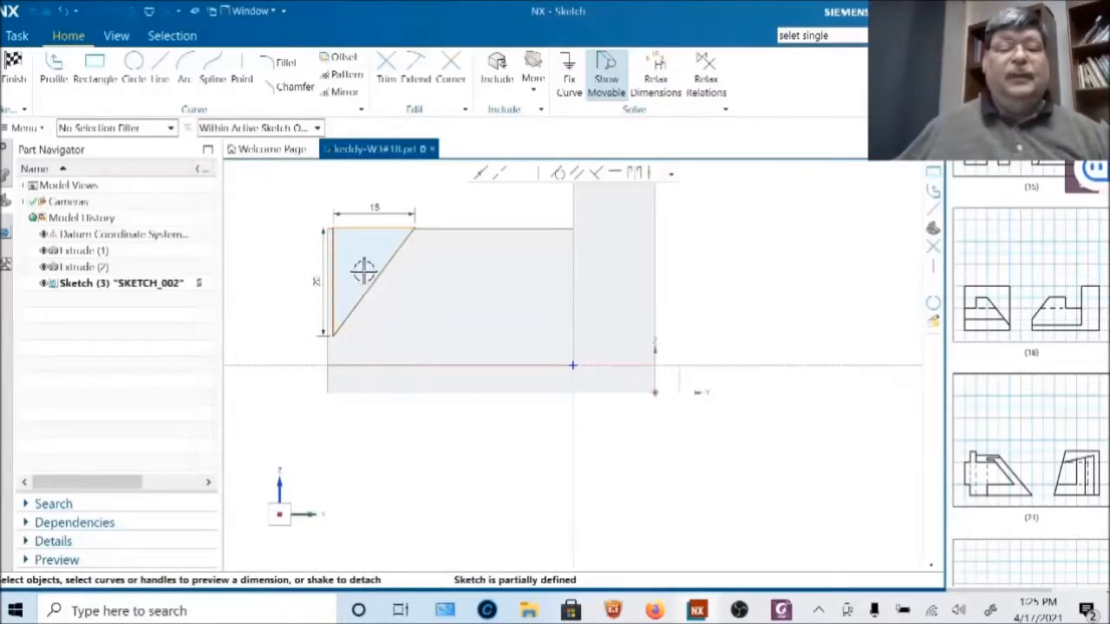
- Shift the triangle off the face's outer edges and set its top edge 25 mm from the horizontal sketch axis
mouse_move(379, 278)
mouse_down()
mouse_move(359, 304)
mouse_move(300, 269)
mouse_move(354, 317)
mouse_move(379, 304)
mouse_up()
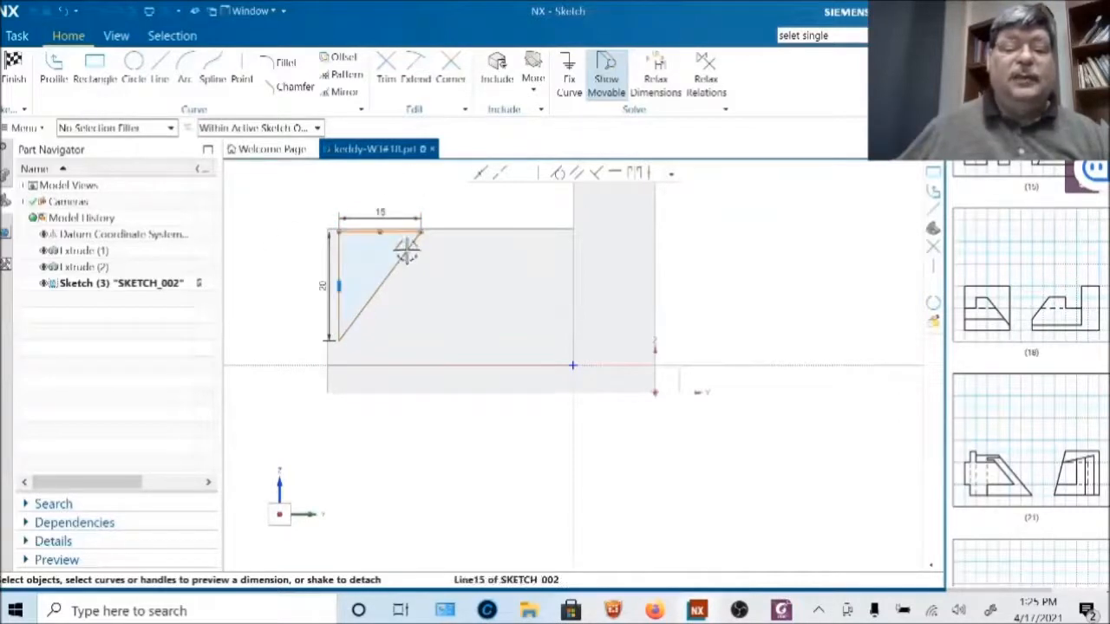
click(390, 231)
click(713, 365)
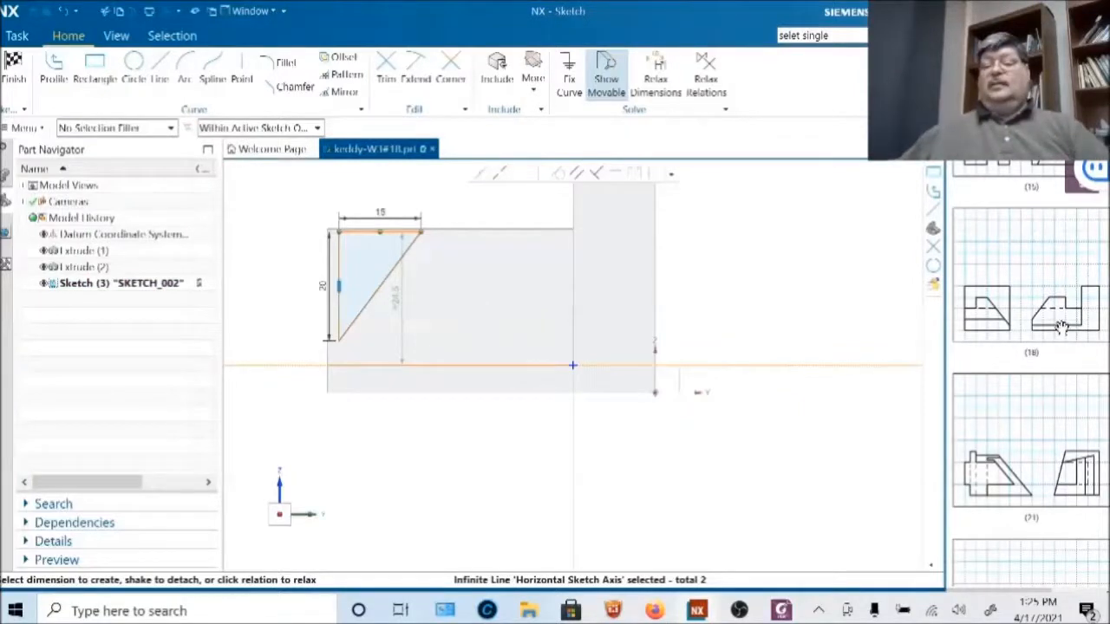
double_click(399, 304)
text(25)
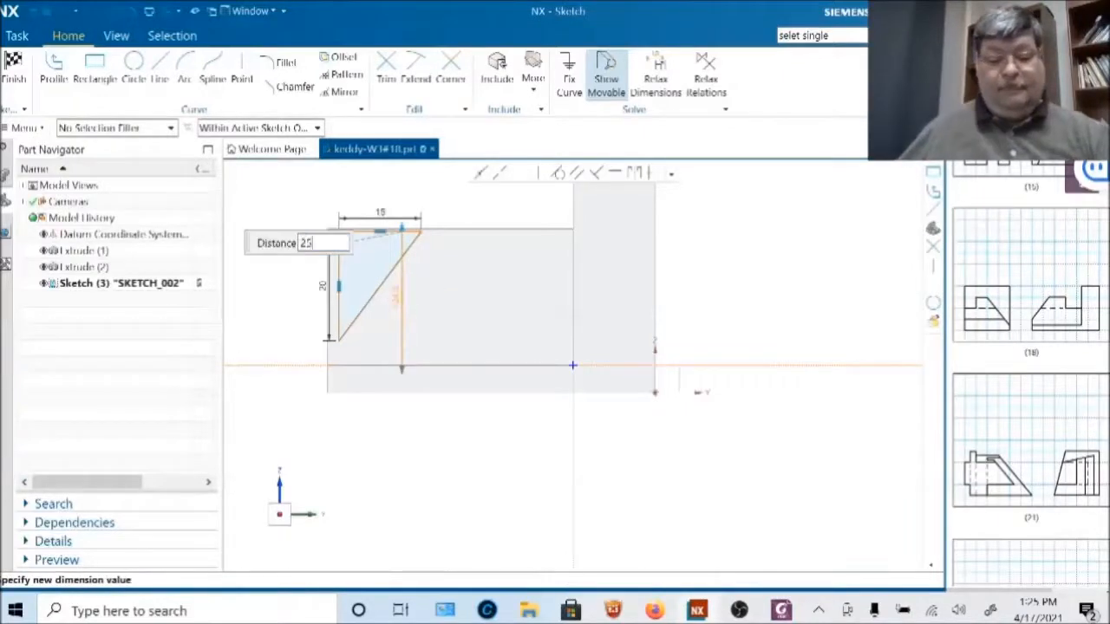
key(Return)
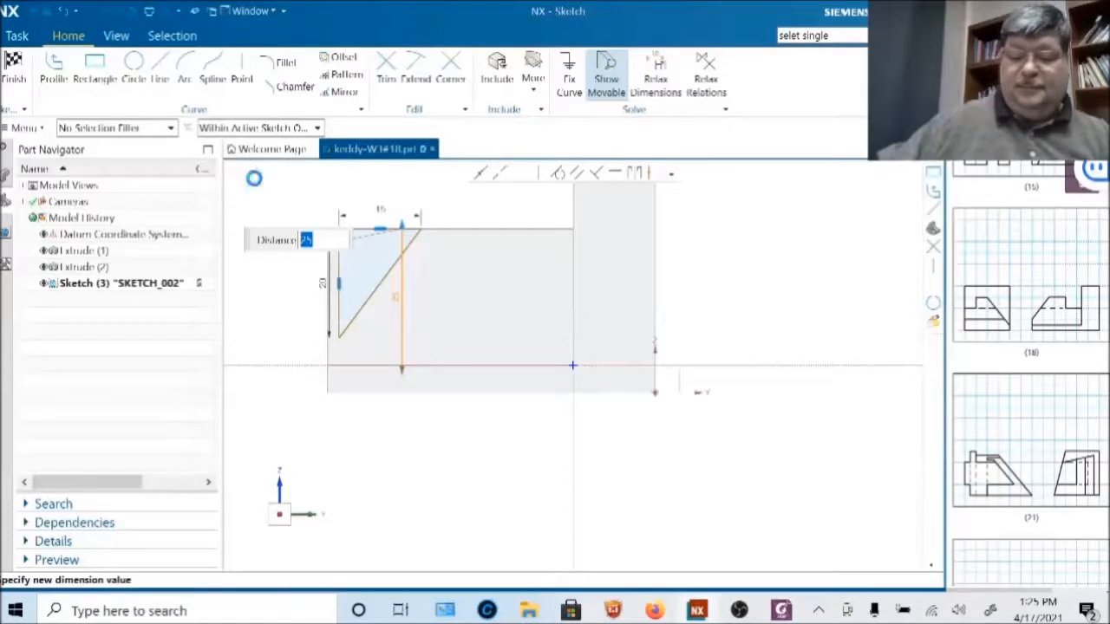
key(Return)
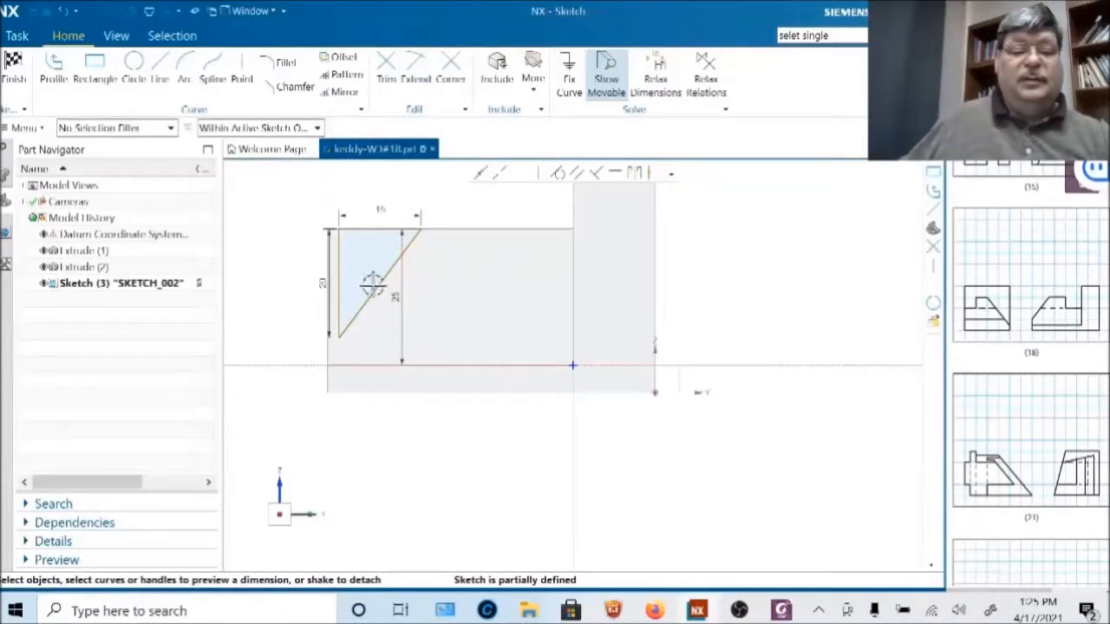
- Set the triangle's vertical side 45 mm from the vertical sketch axis and finish the sketch
click(341, 260)
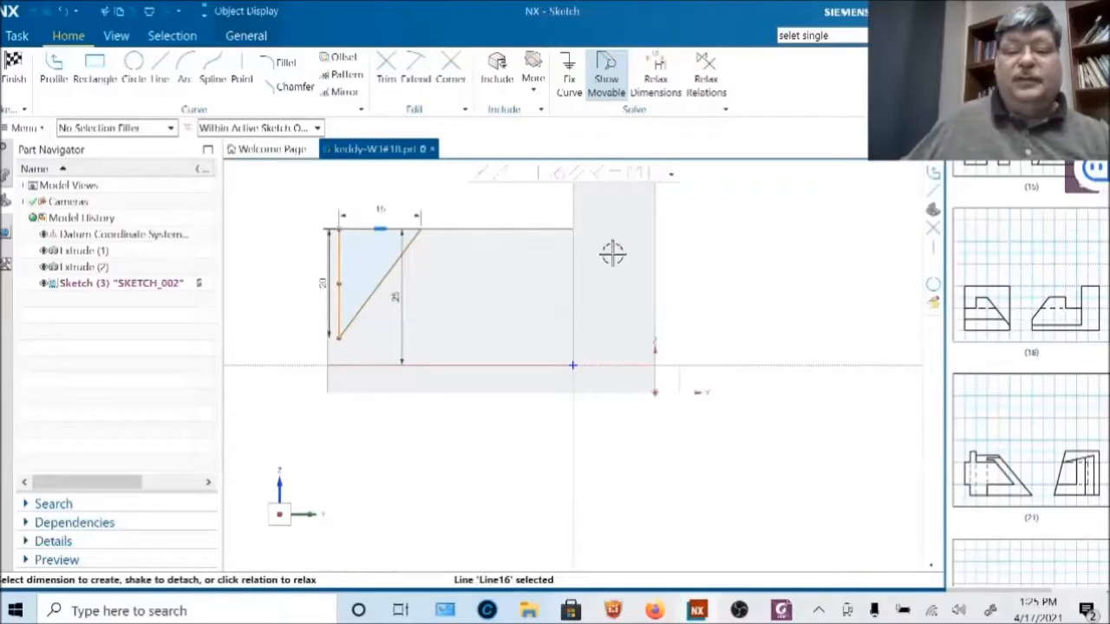
click(573, 426)
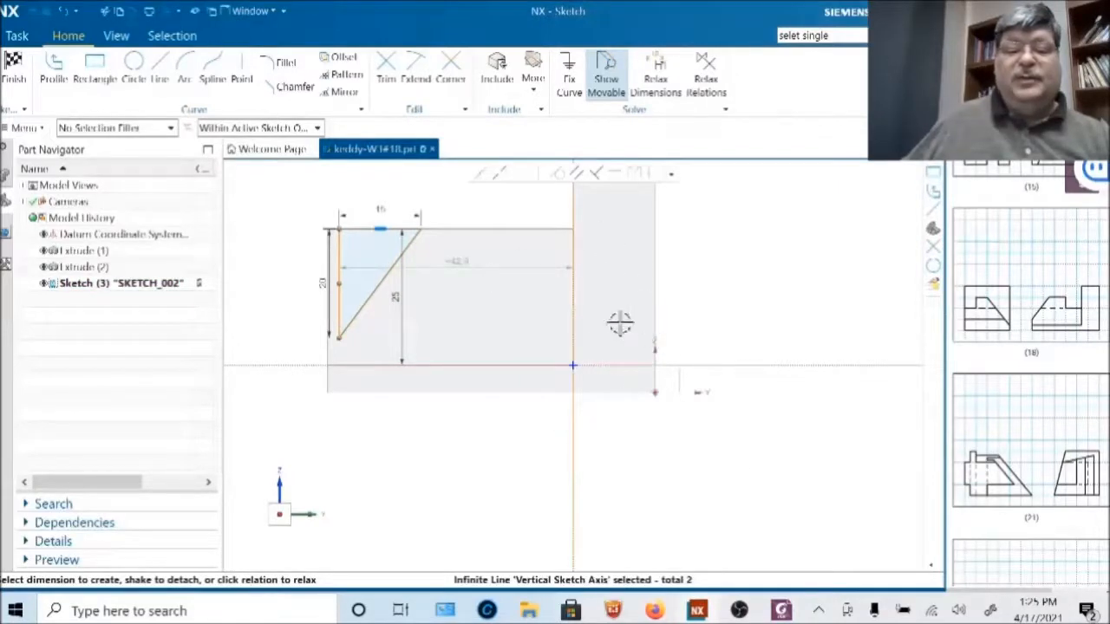
click(473, 265)
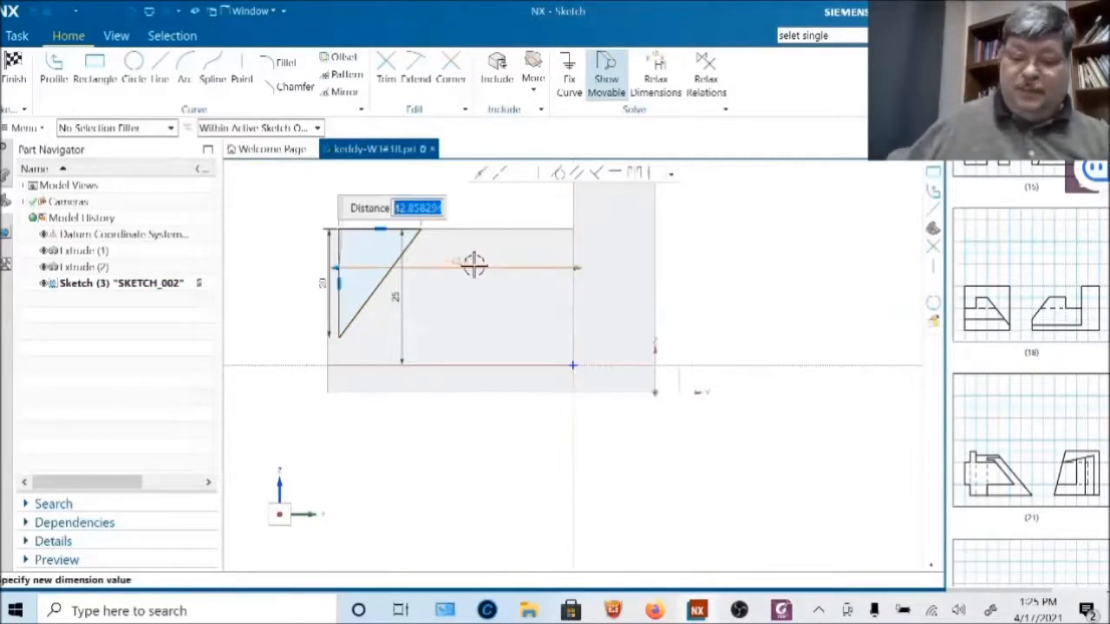
text(45)
key(Return)
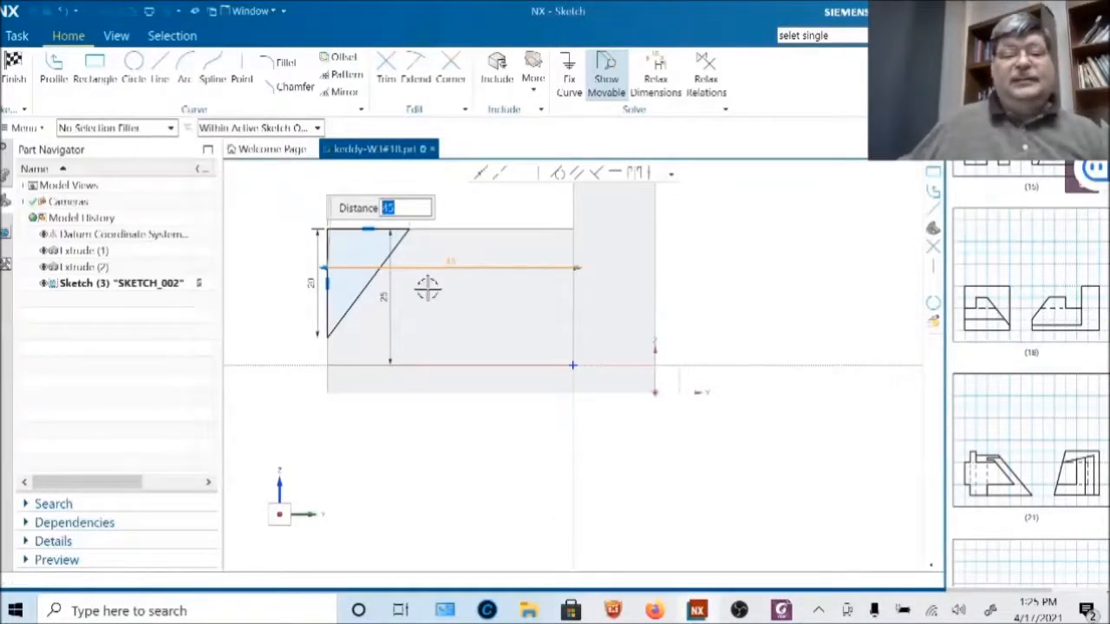
click(13, 69)
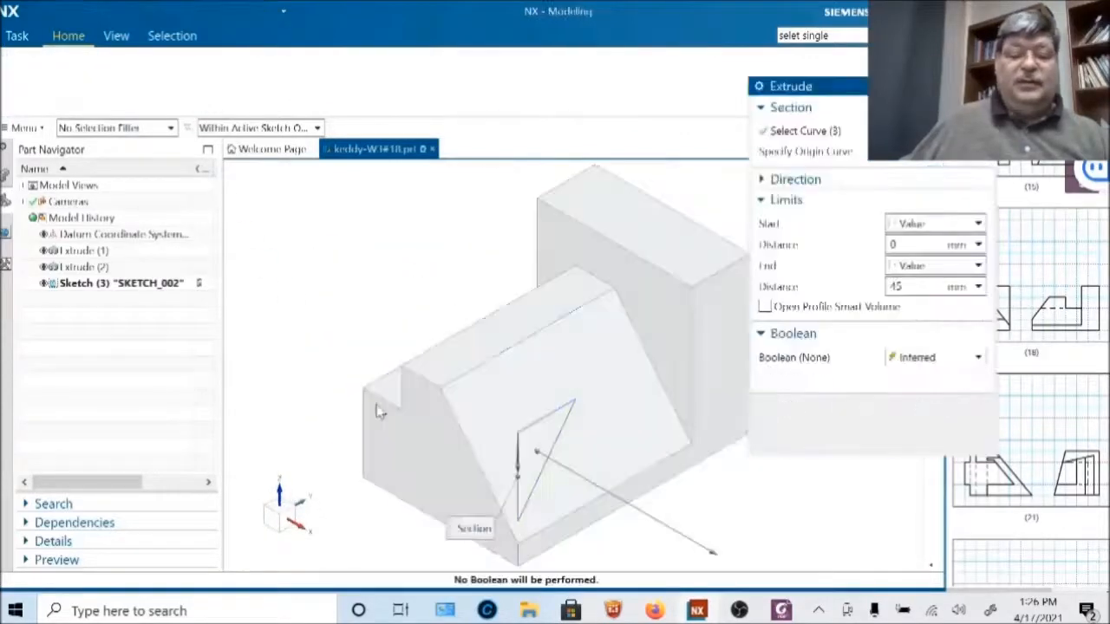
- Try subtracting the triangle extrusion from the body, with its start pulled about 46 mm back through the solid, and undo that extrusion
drag(469, 409, 359, 349)
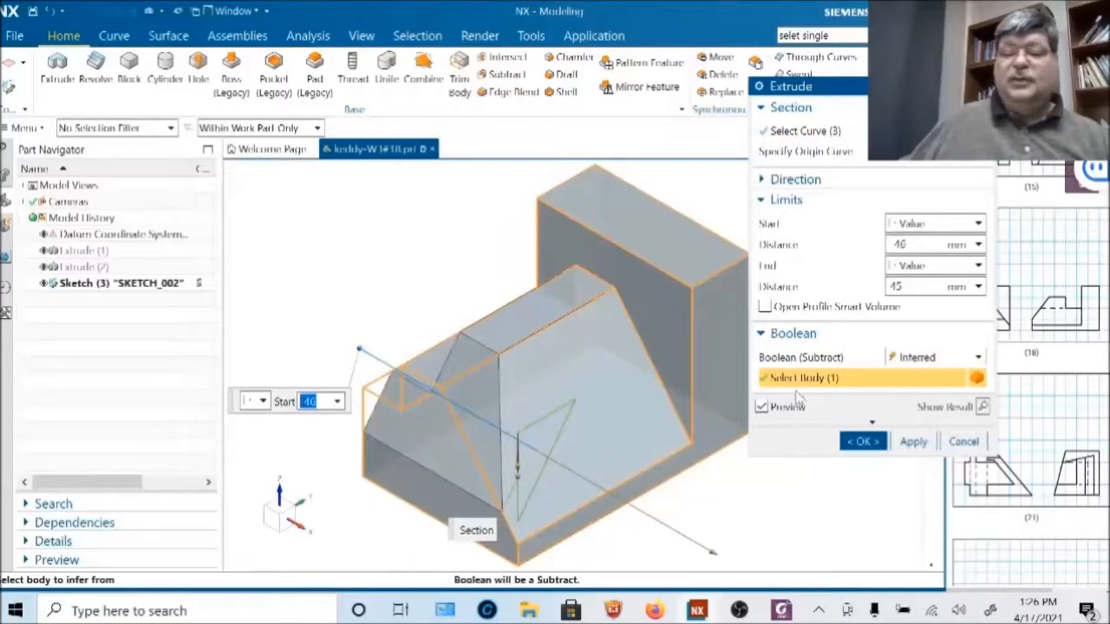
click(904, 356)
click(915, 401)
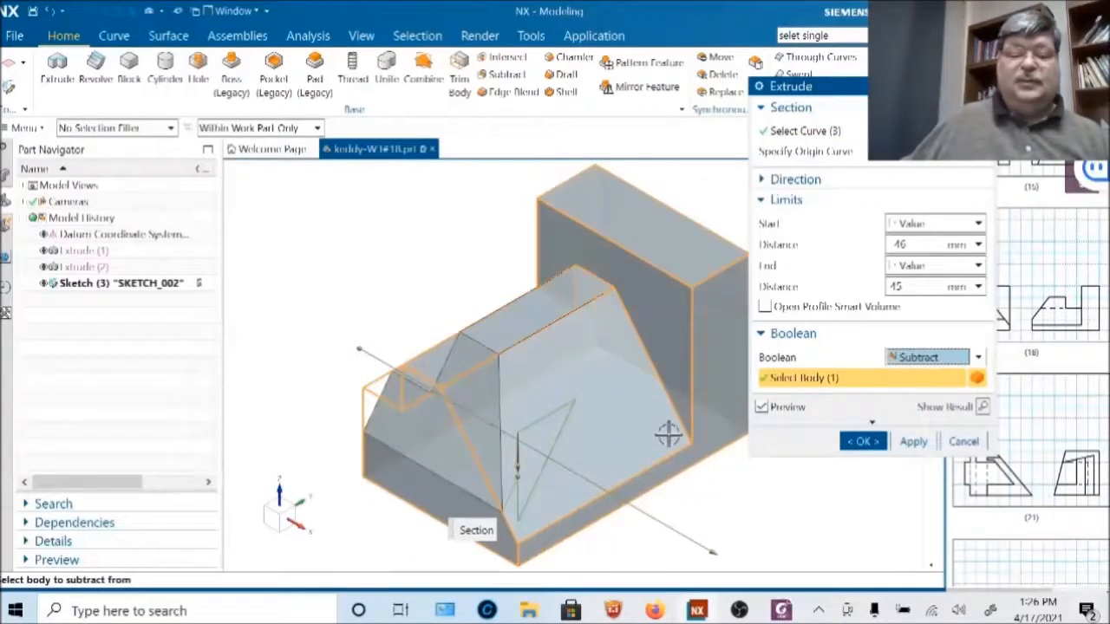
click(861, 443)
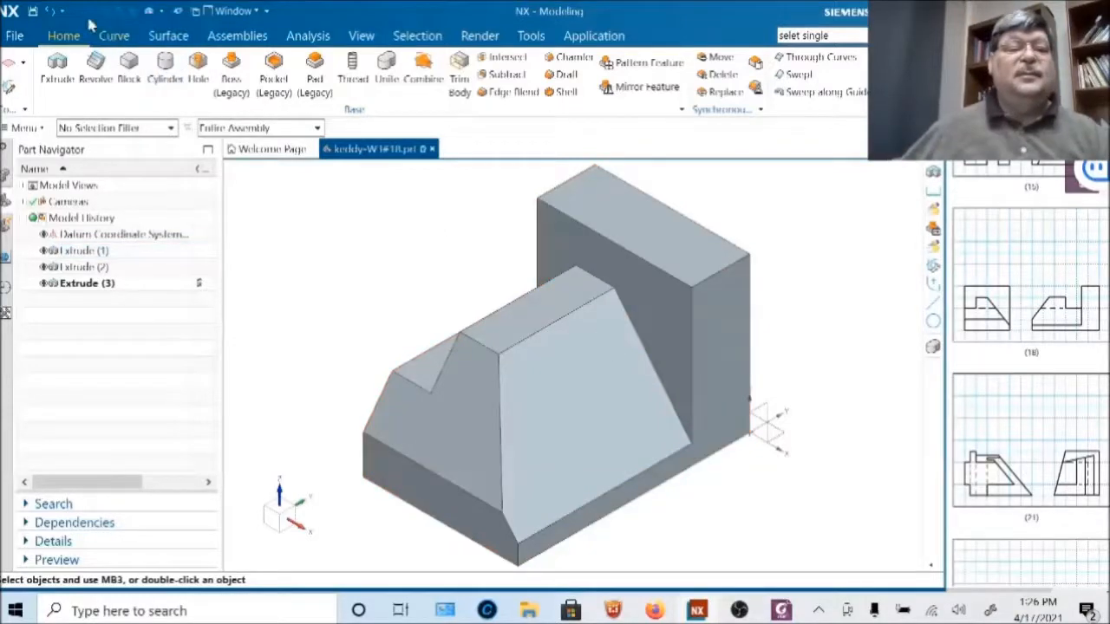
click(52, 10)
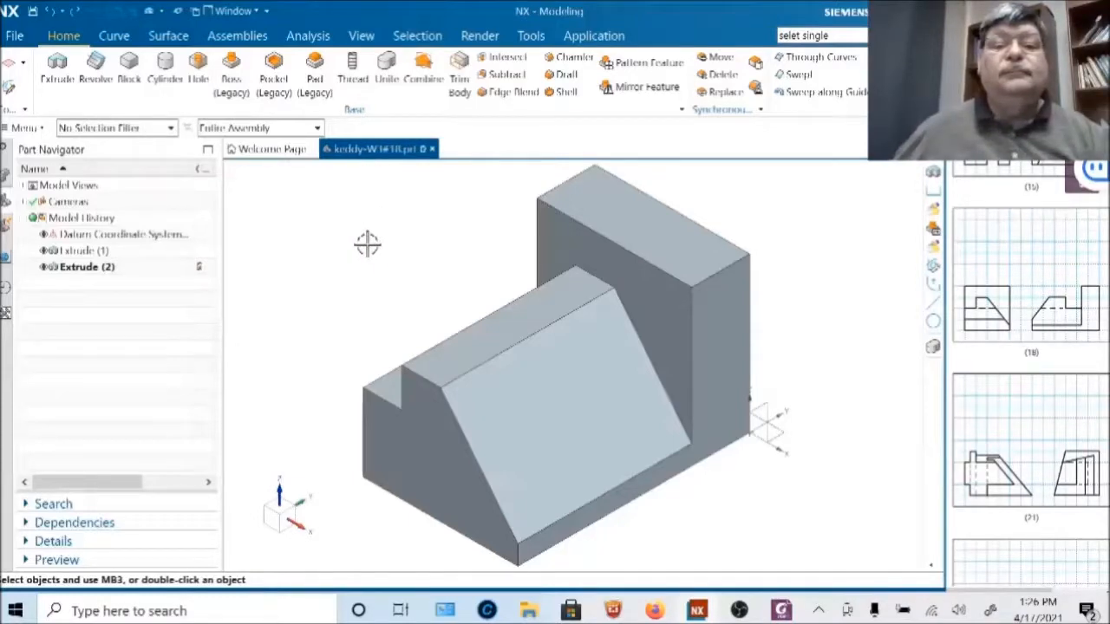
- Set up an asymmetric chamfer on the sloped projection's top free-end edge with distances of 15 mm and 20 mm
click(574, 69)
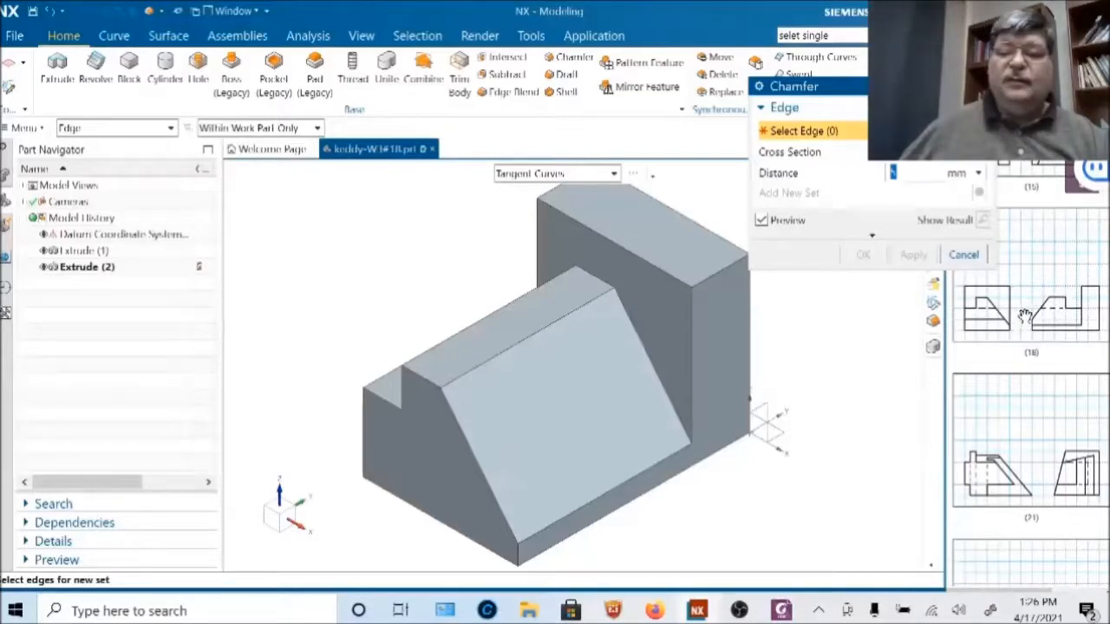
click(897, 158)
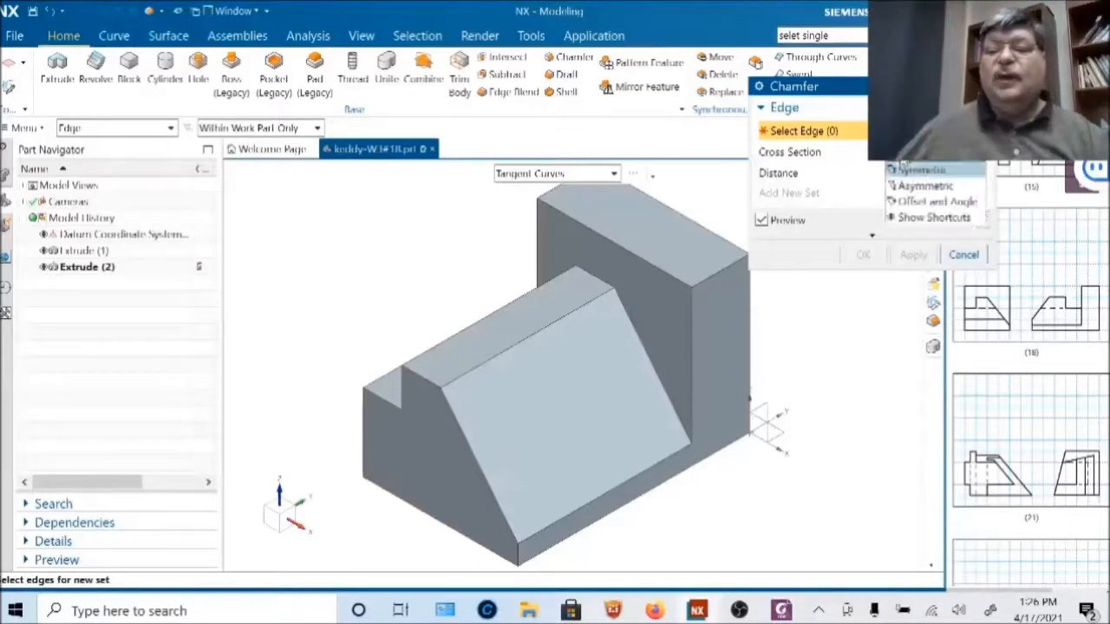
click(917, 186)
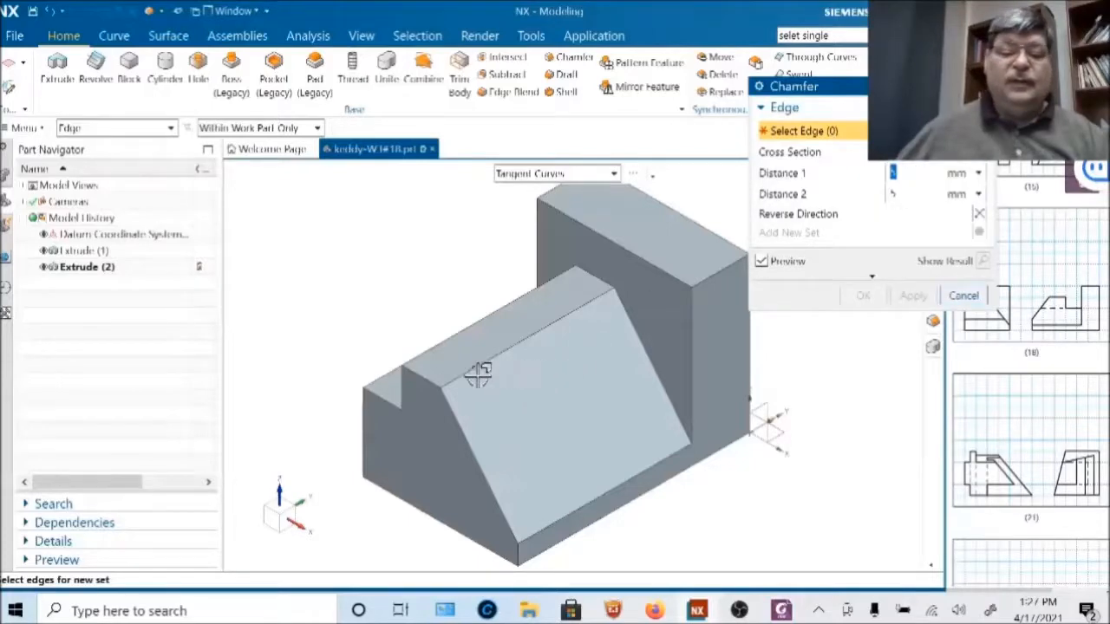
click(425, 374)
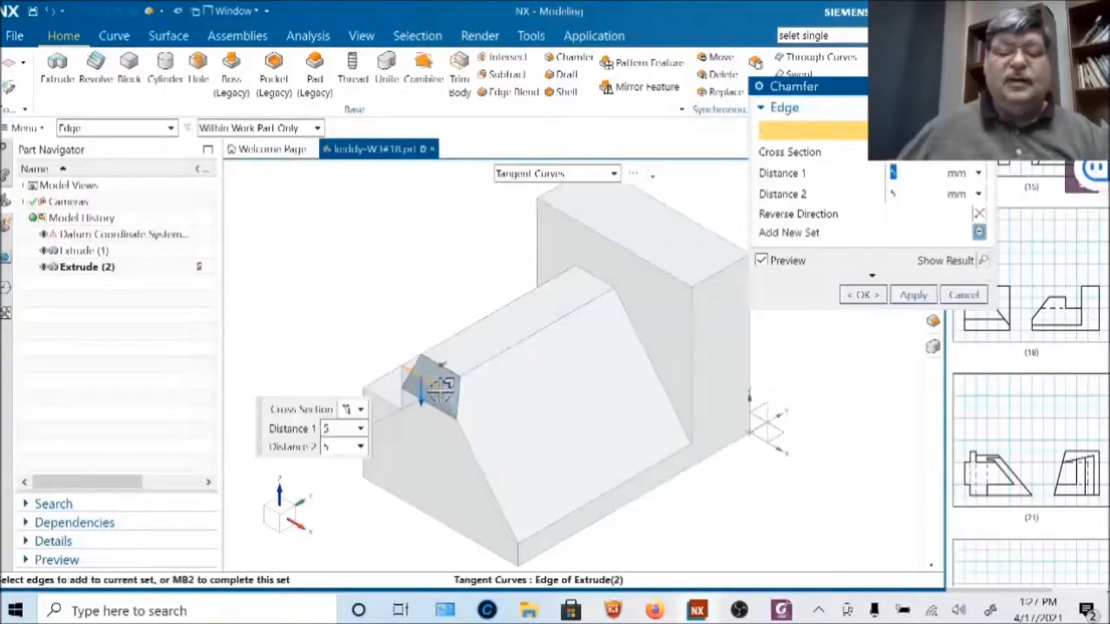
text(1)
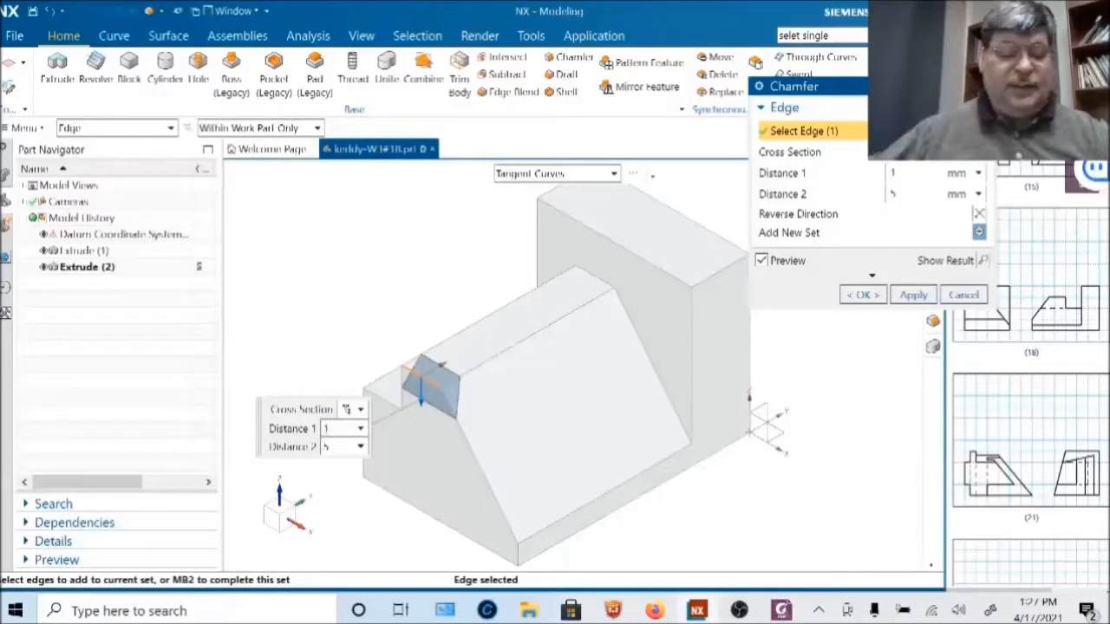
key(Tab)
text(20)
key(Tab)
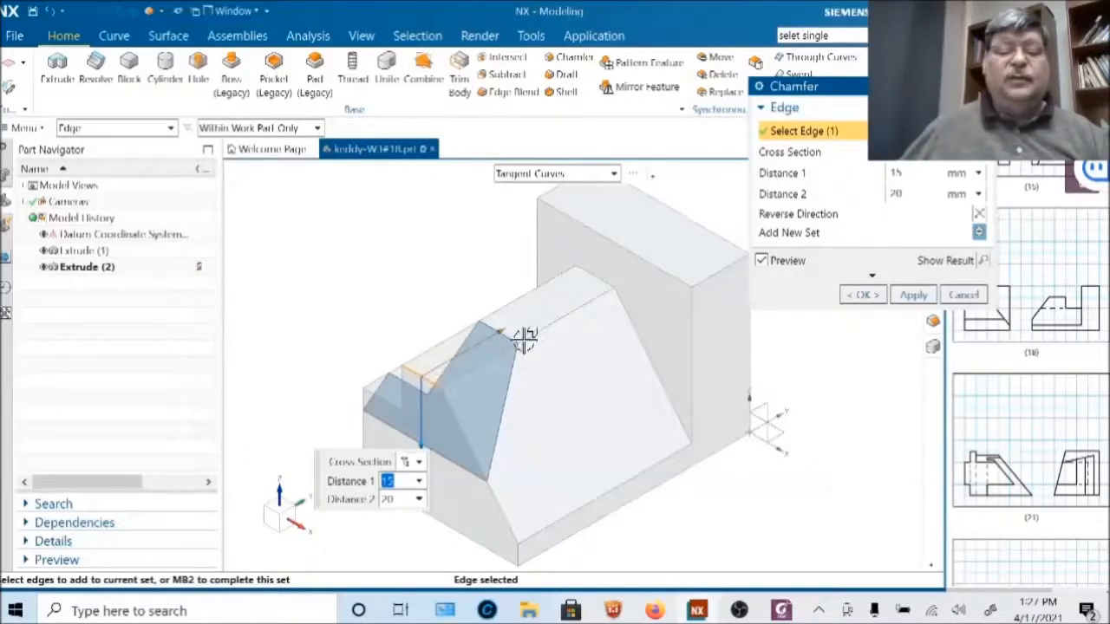
click(418, 464)
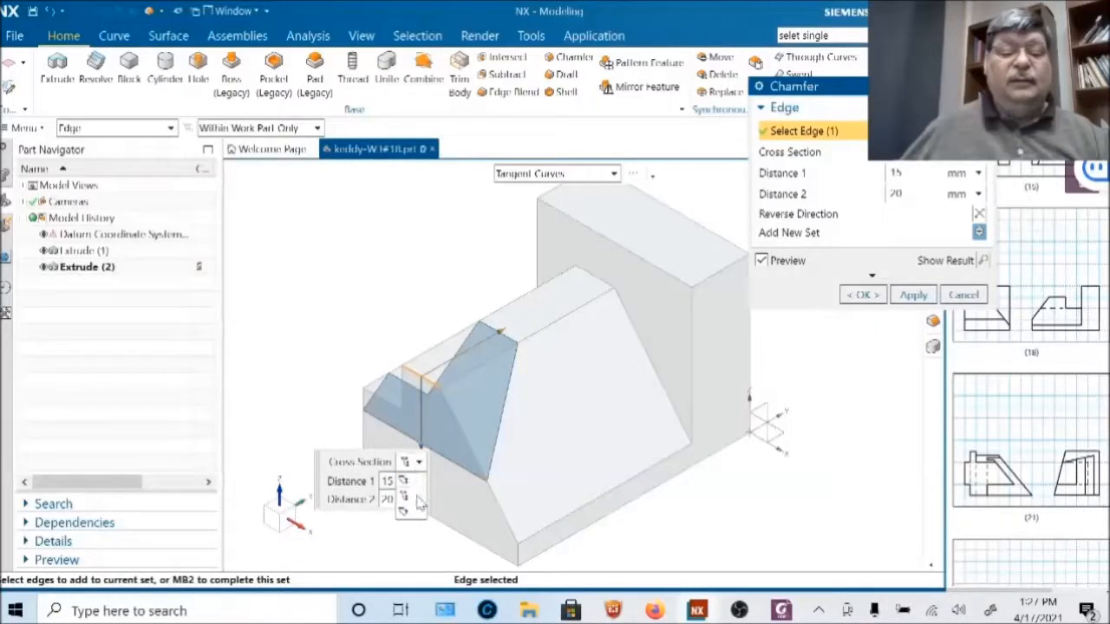
click(419, 502)
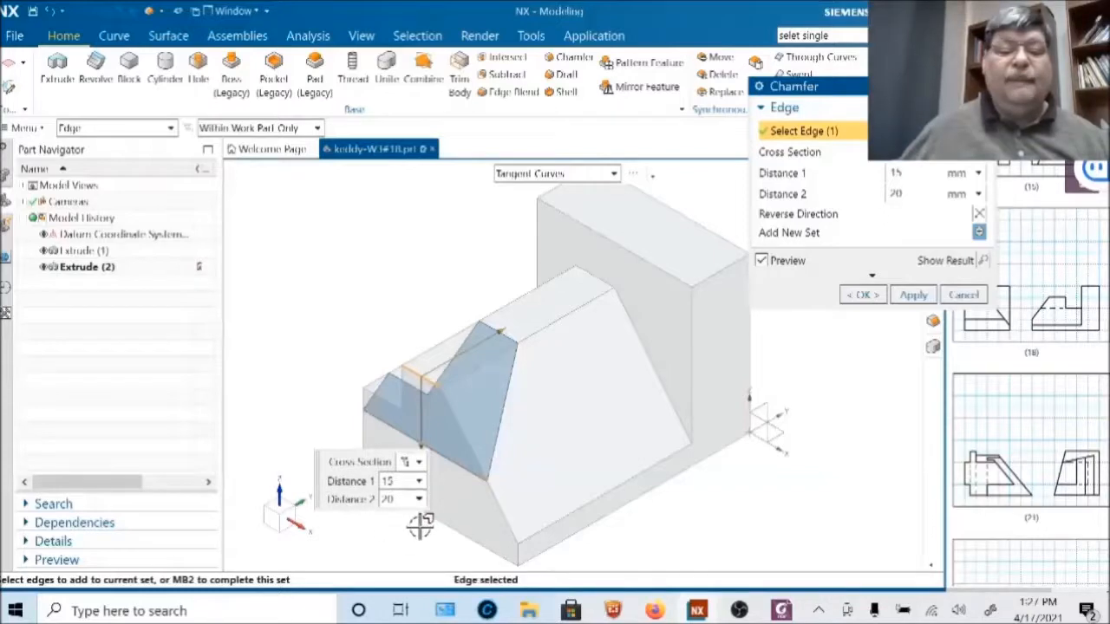
drag(402, 484, 349, 481)
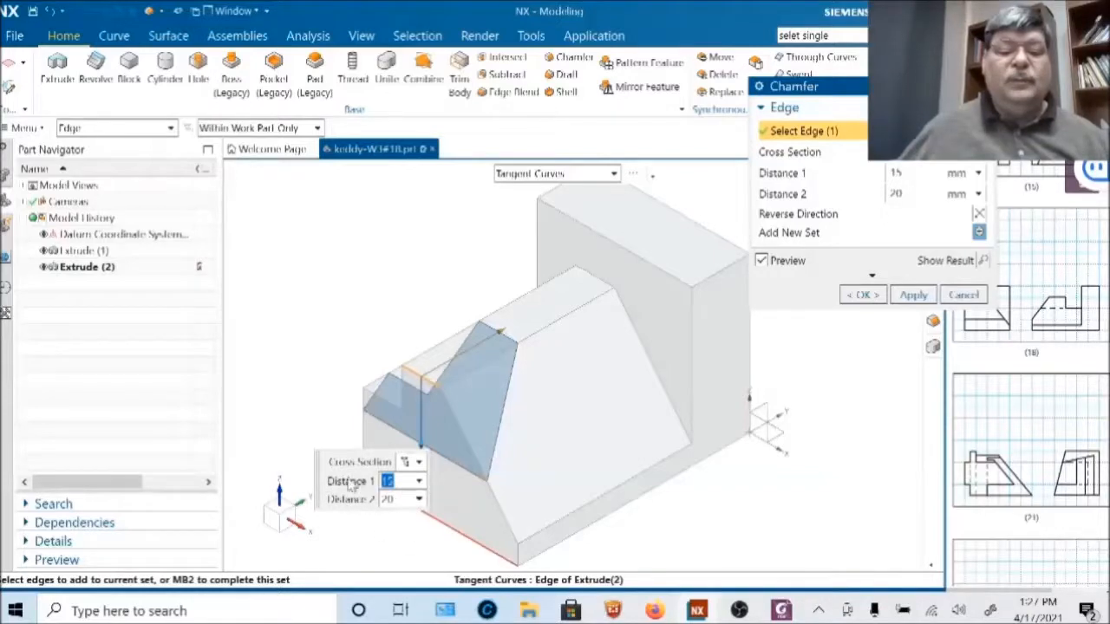
click(420, 464)
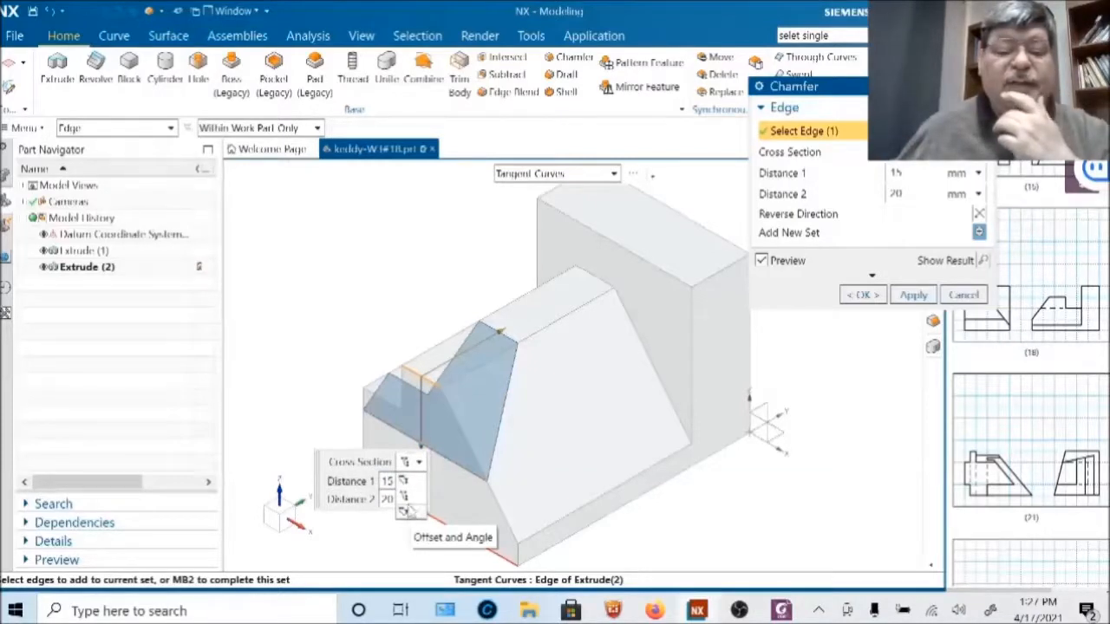
click(407, 501)
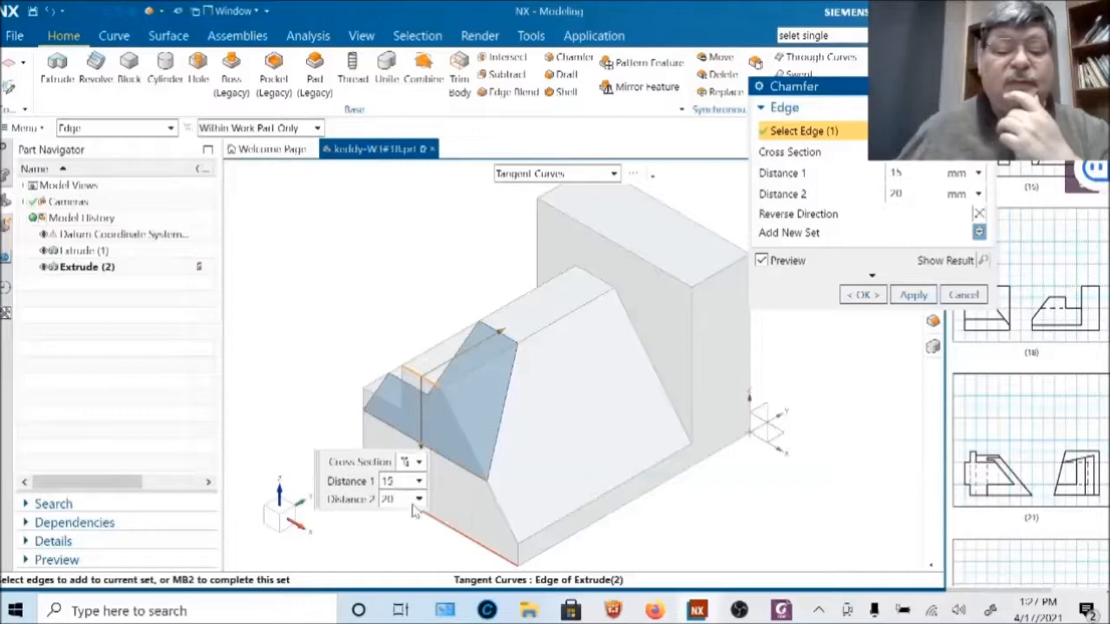
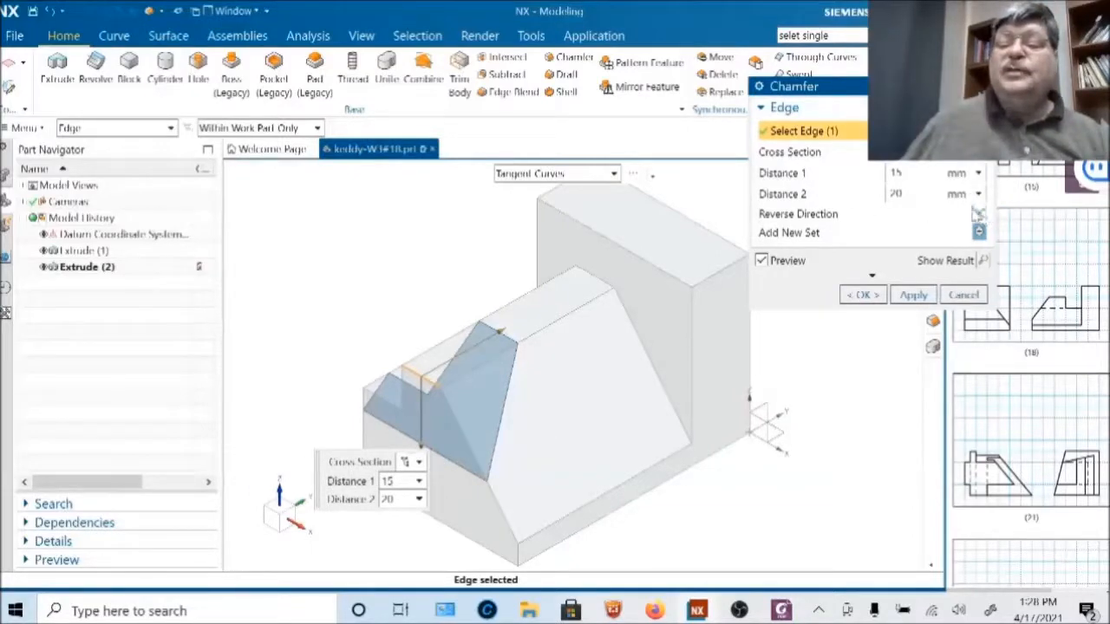
- Reverse the 15 by 20 mm chamfer's direction so the distances swap sides, and create the chamfer
click(978, 214)
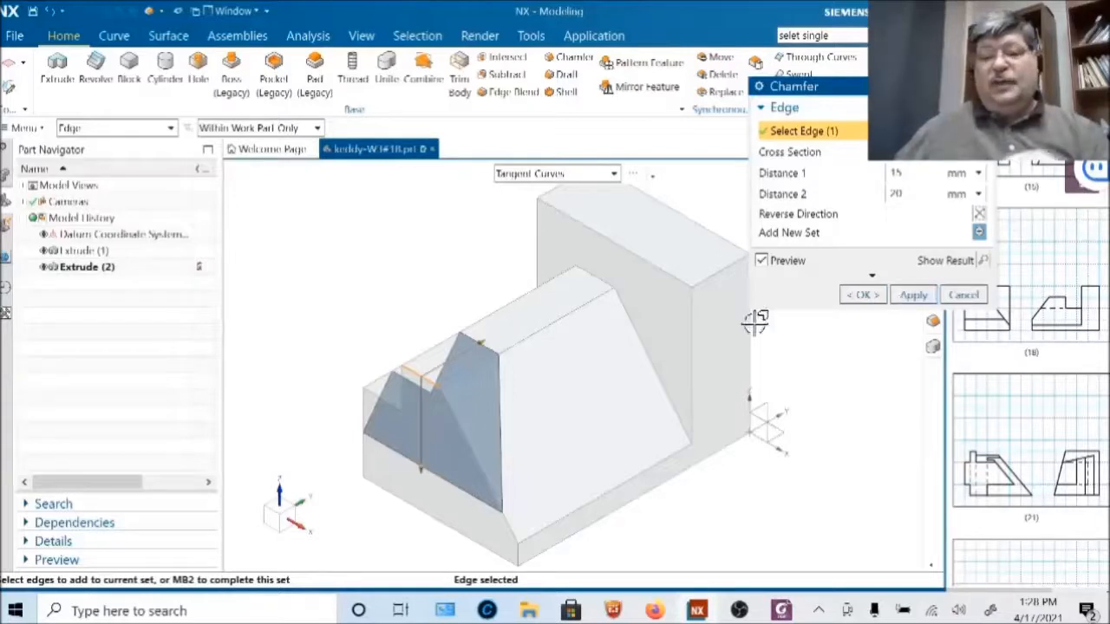
click(876, 296)
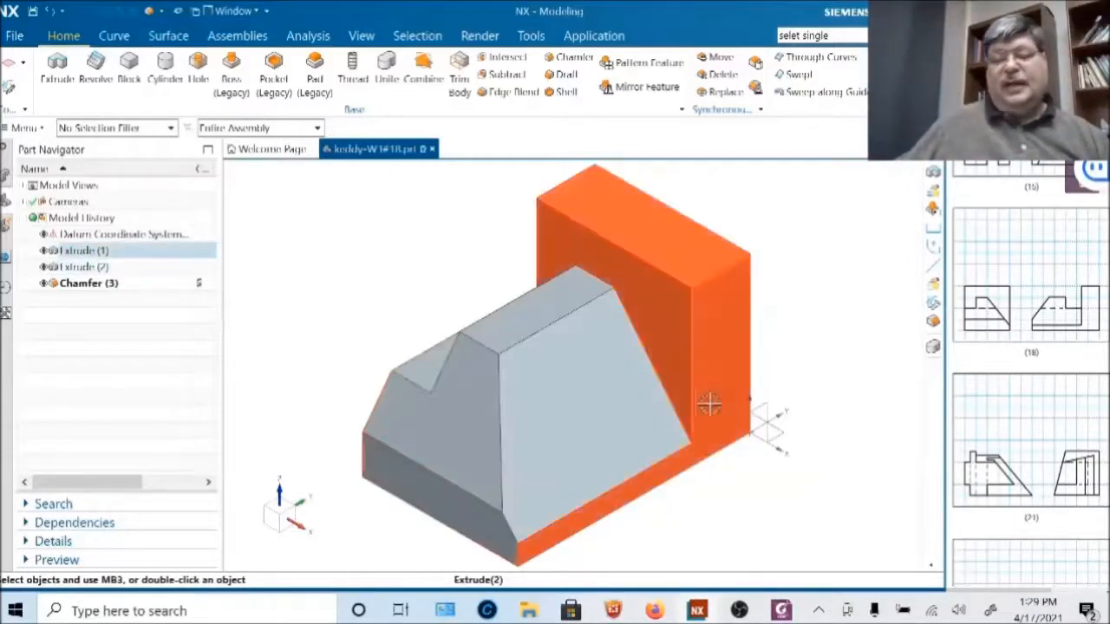
- Start an extrusion sketch on the sloped projection's top face and draw an upright rectangle about 13.5 mm wide beside the tall block
click(56, 66)
click(533, 322)
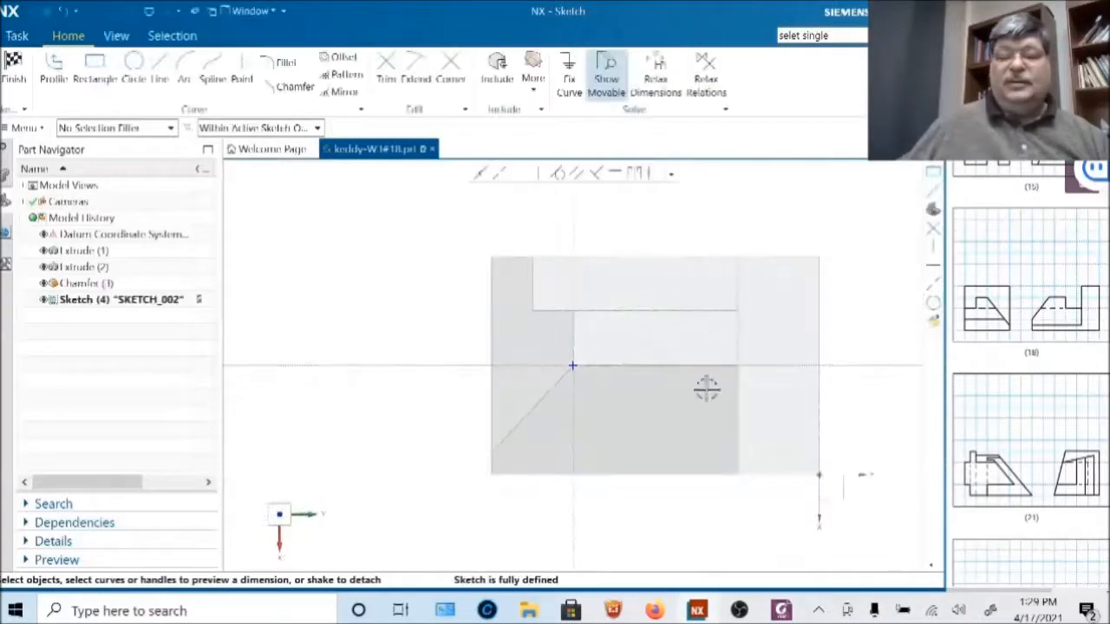
click(94, 69)
click(739, 248)
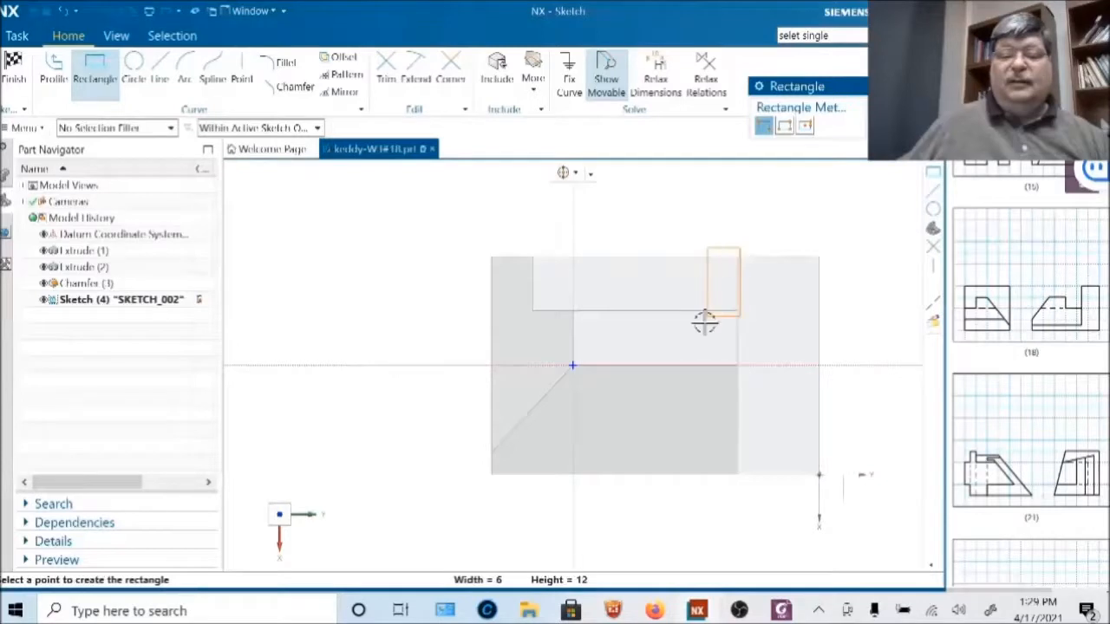
click(665, 430)
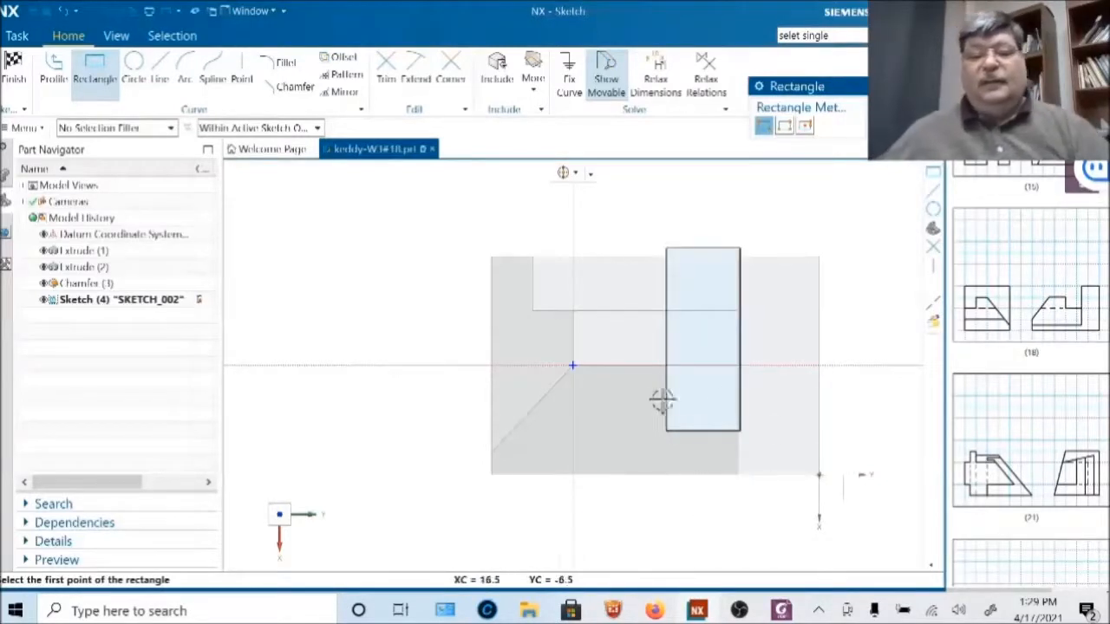
click(686, 247)
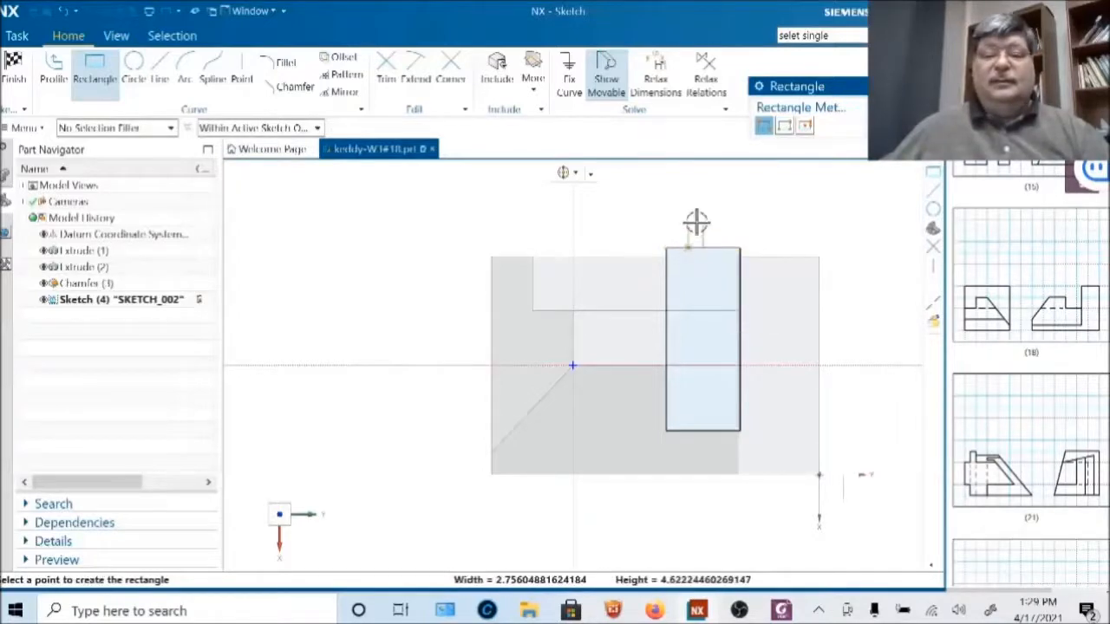
key(Escape)
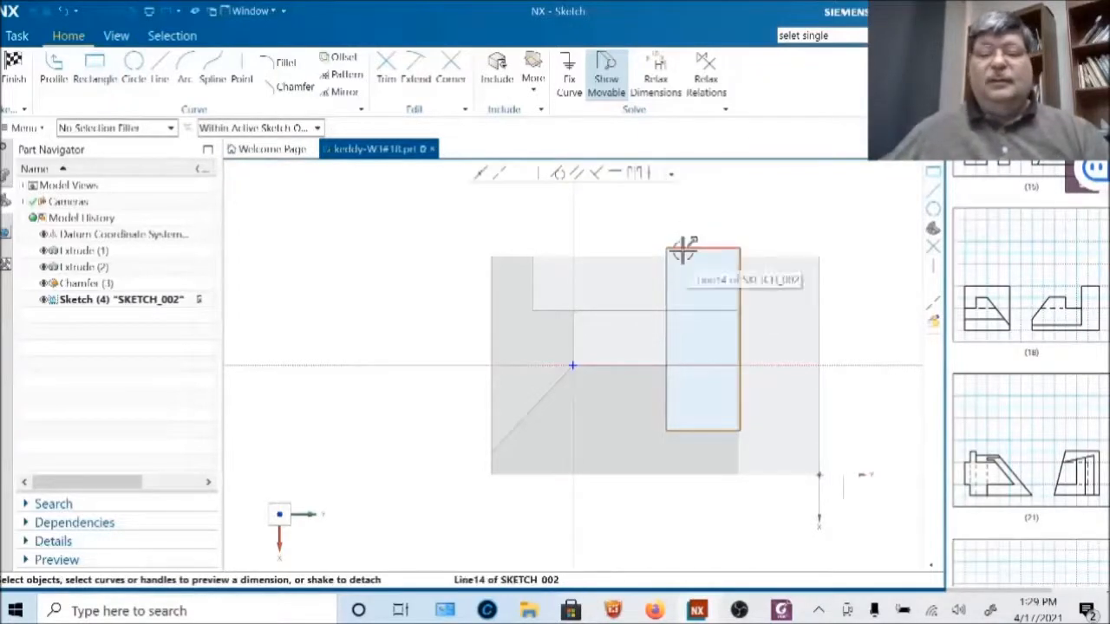
- Set the rectangle's width to 15 mm, scaling the entire sketch with this first dimension
click(691, 246)
click(690, 223)
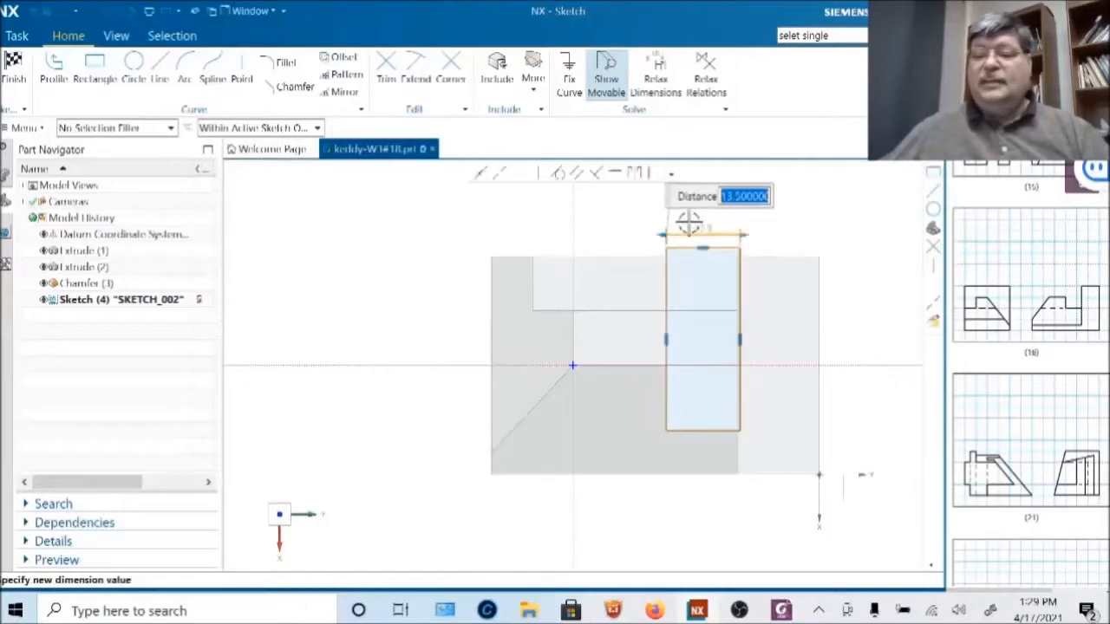
text(15)
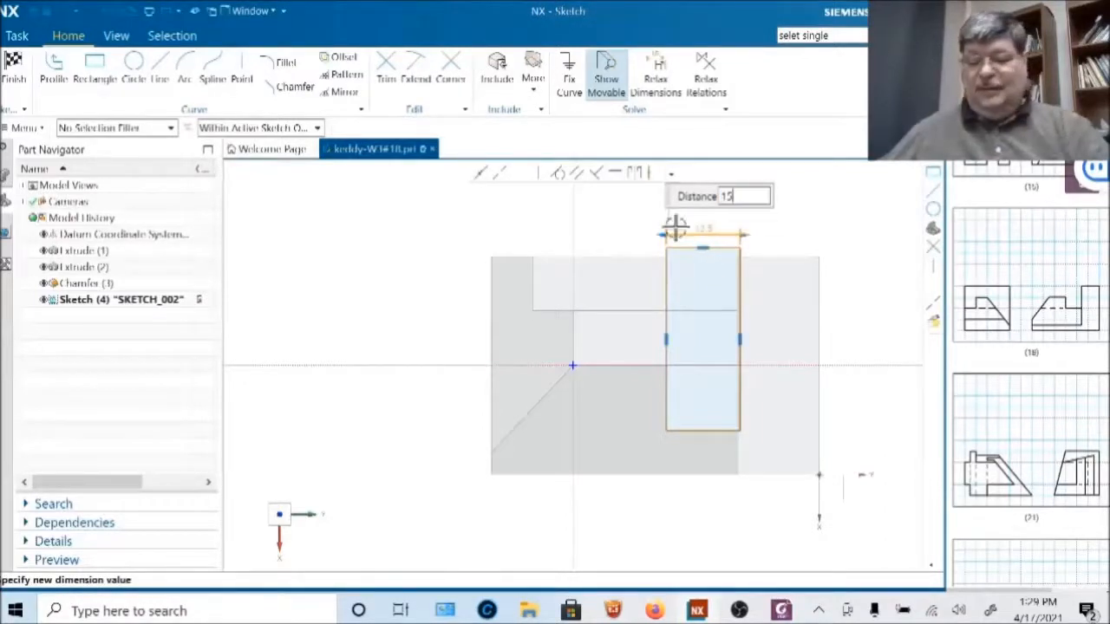
key(Return)
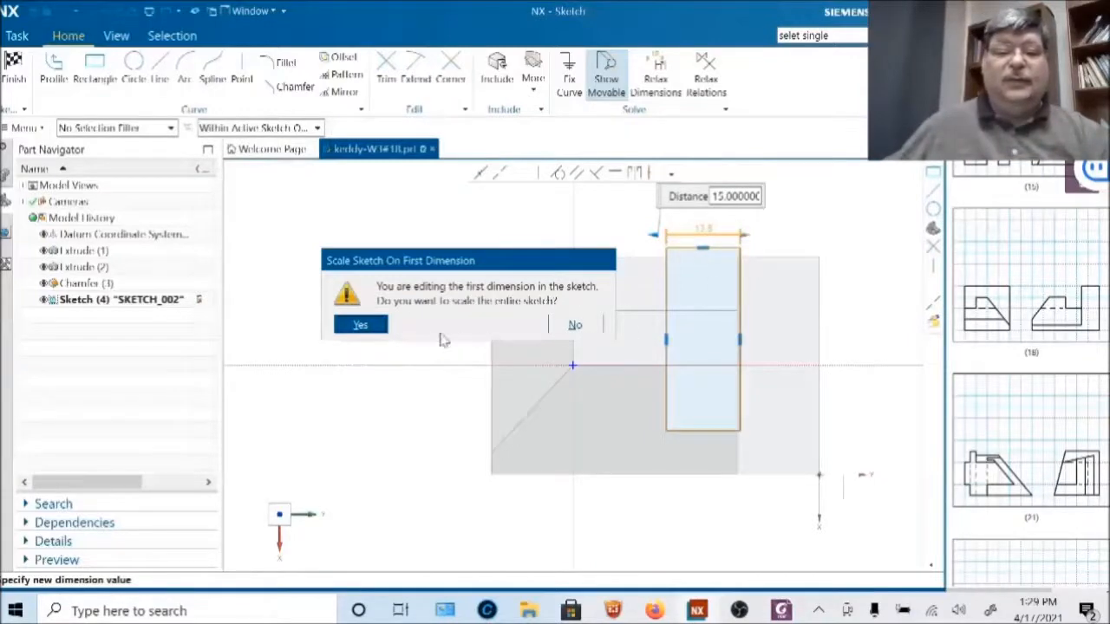
click(373, 324)
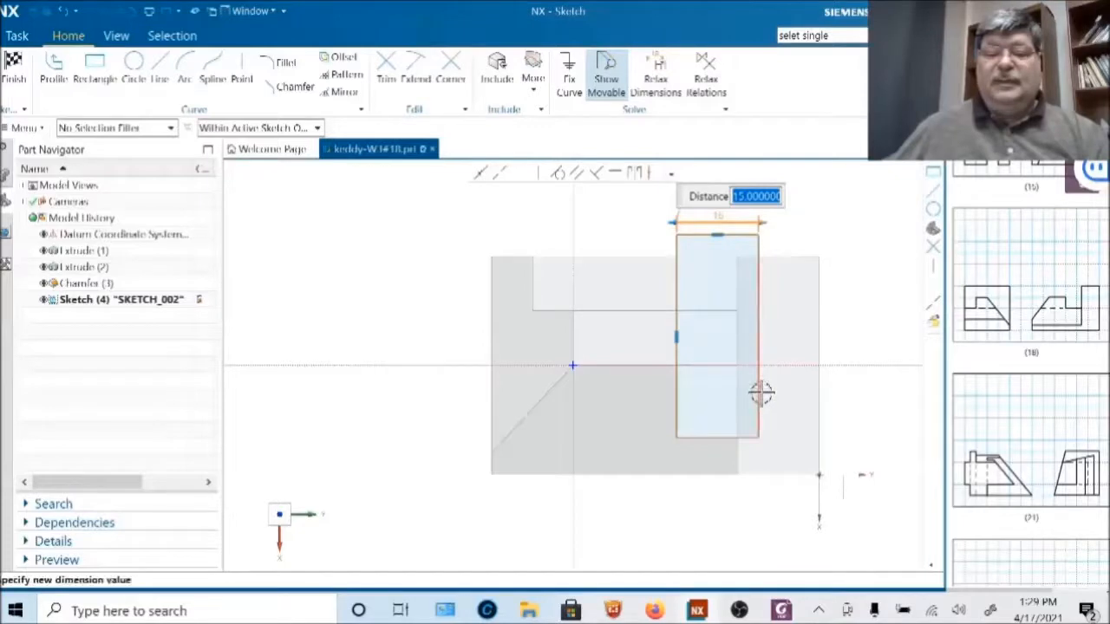
middle_click(762, 393)
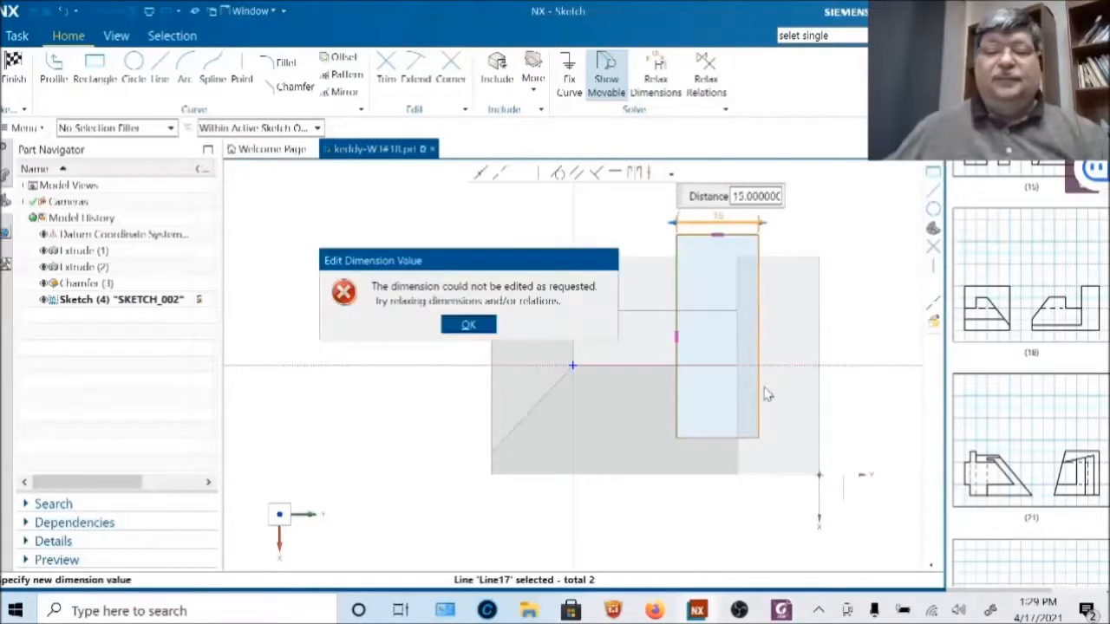
key(Return)
- Set the length of the rectangle's long side to 40 mm
click(760, 386)
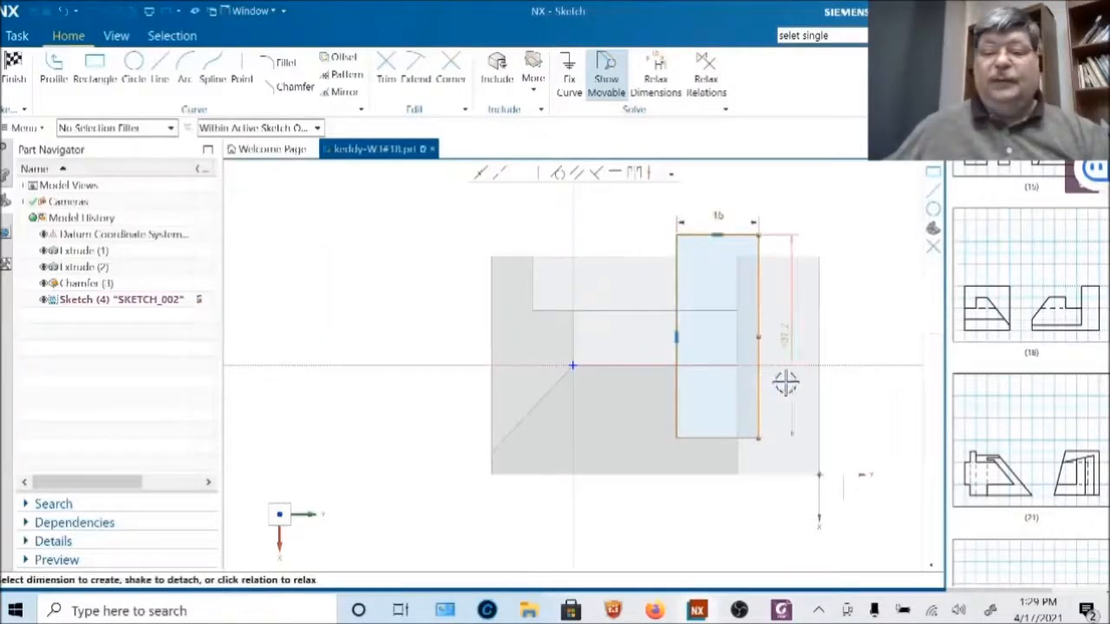
click(783, 380)
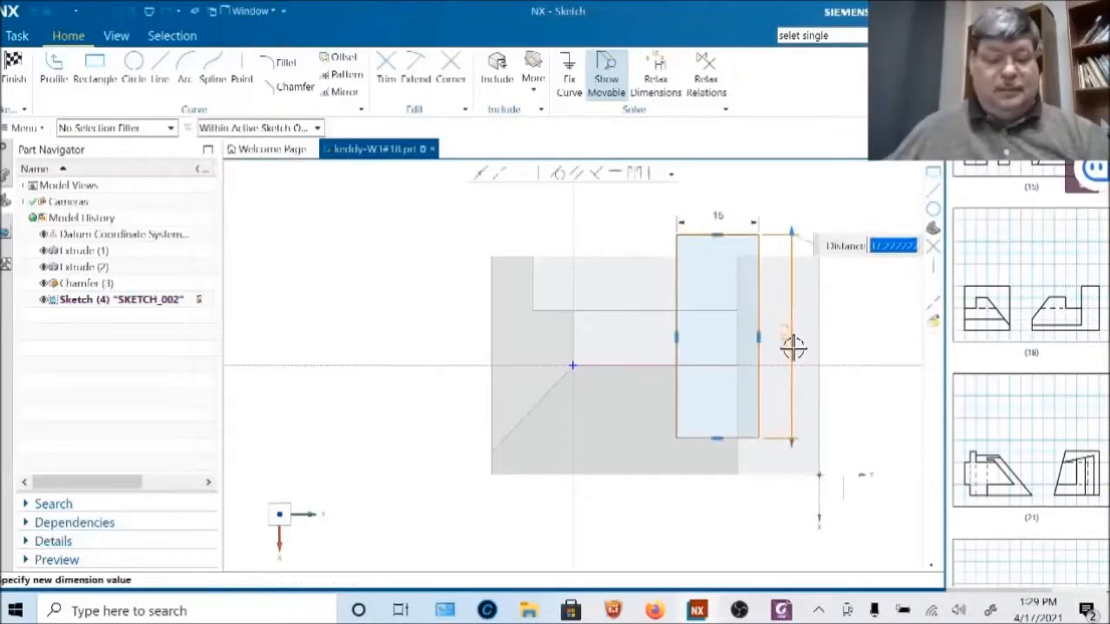
text(40)
key(Return)
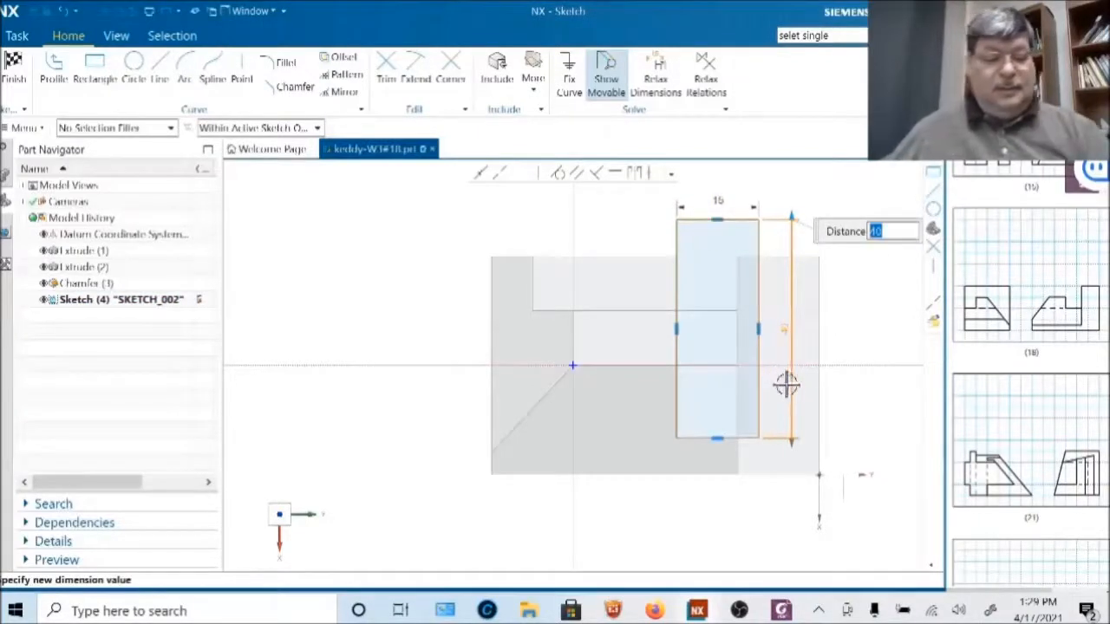
middle_click(788, 386)
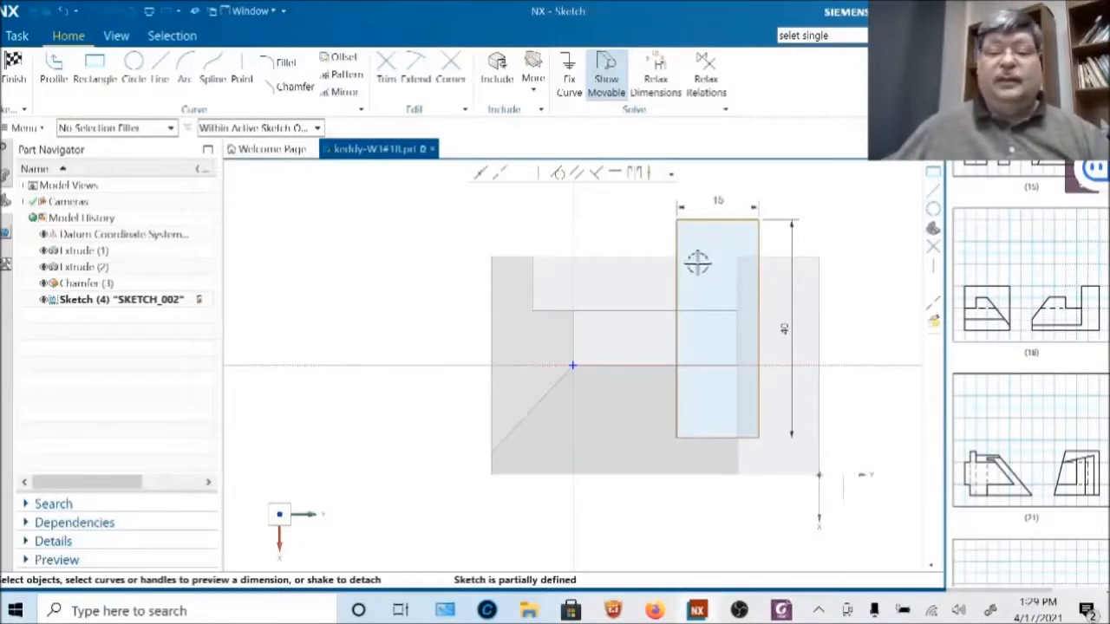
- Set the rectangle's long side nearest the tall block 30 mm from the vertical sketch axis
click(758, 247)
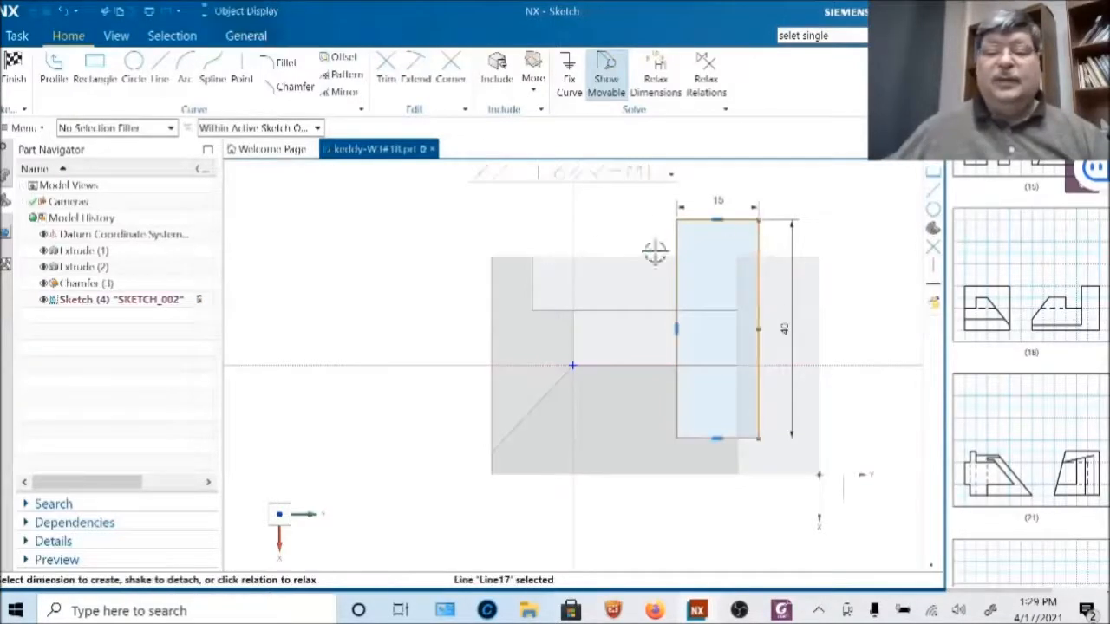
click(575, 240)
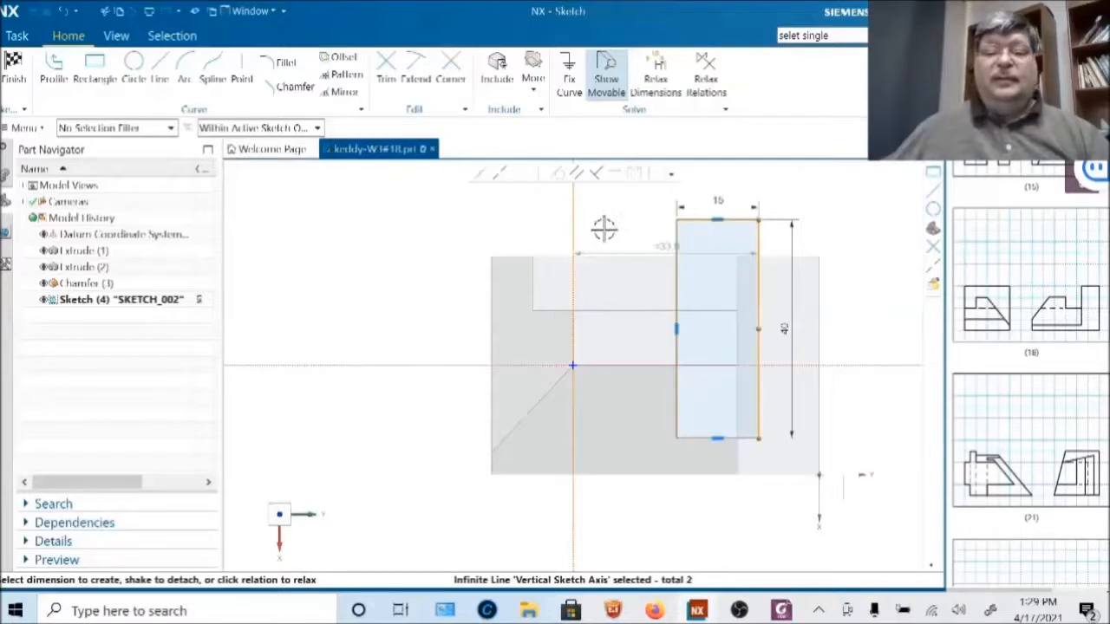
click(654, 244)
text(1)
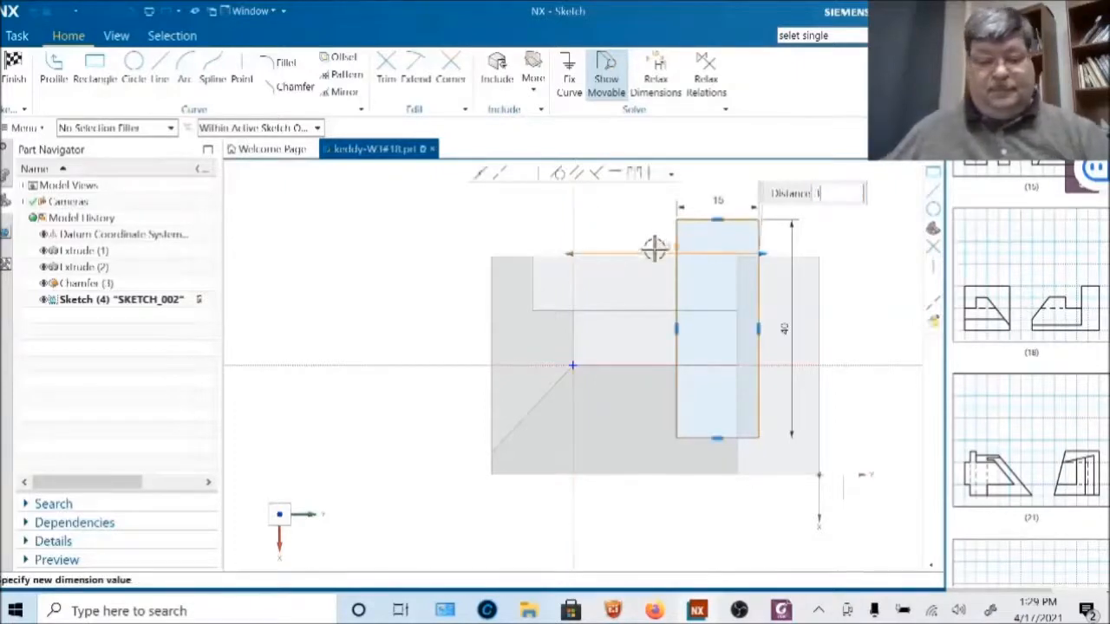
text(0)
key(Return)
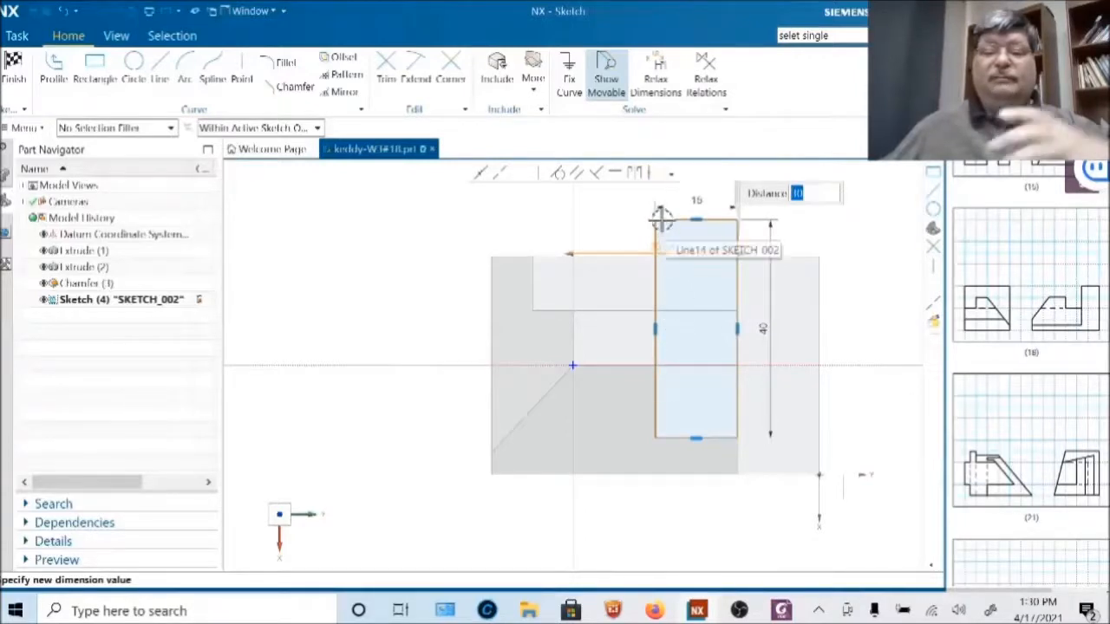
key(Return)
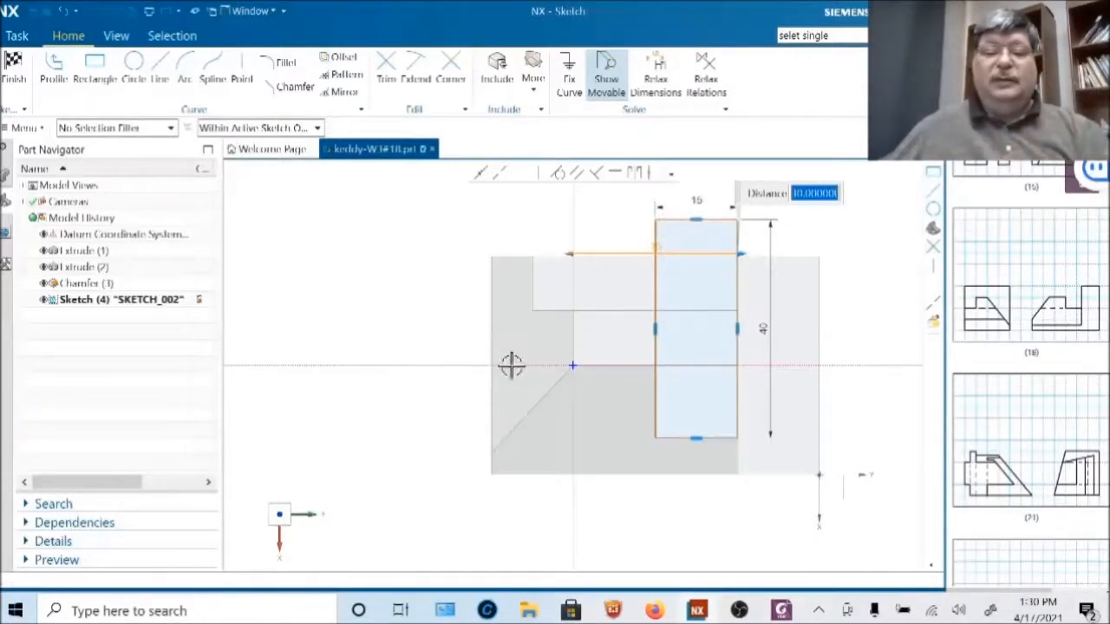
click(429, 363)
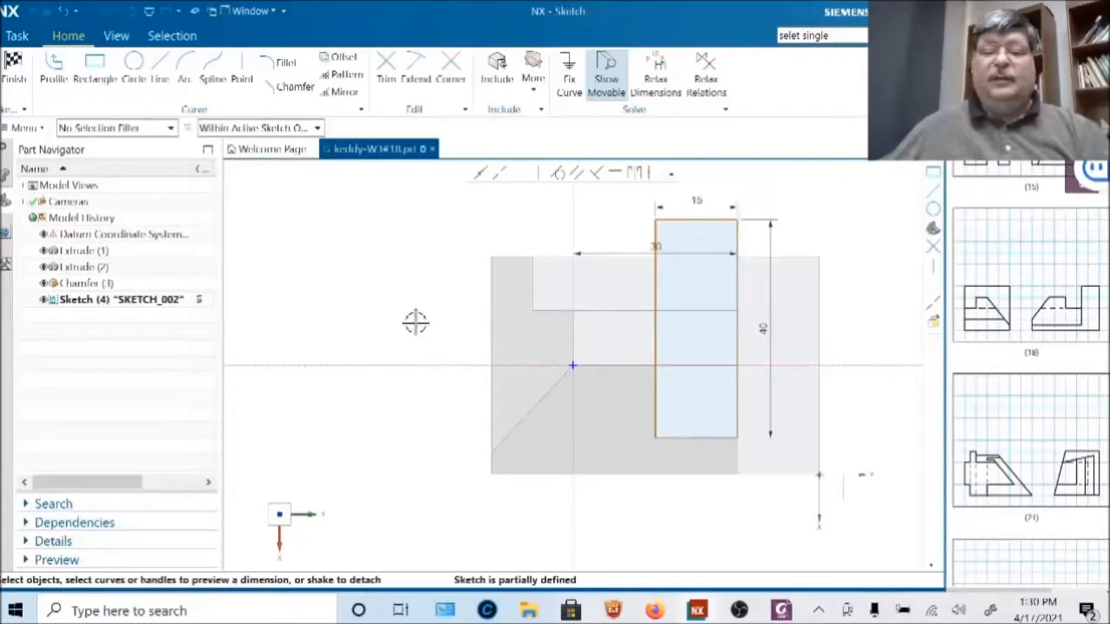
- Set the rectangle's top edge 20 mm from the horizontal sketch axis and finish the sketch
click(665, 221)
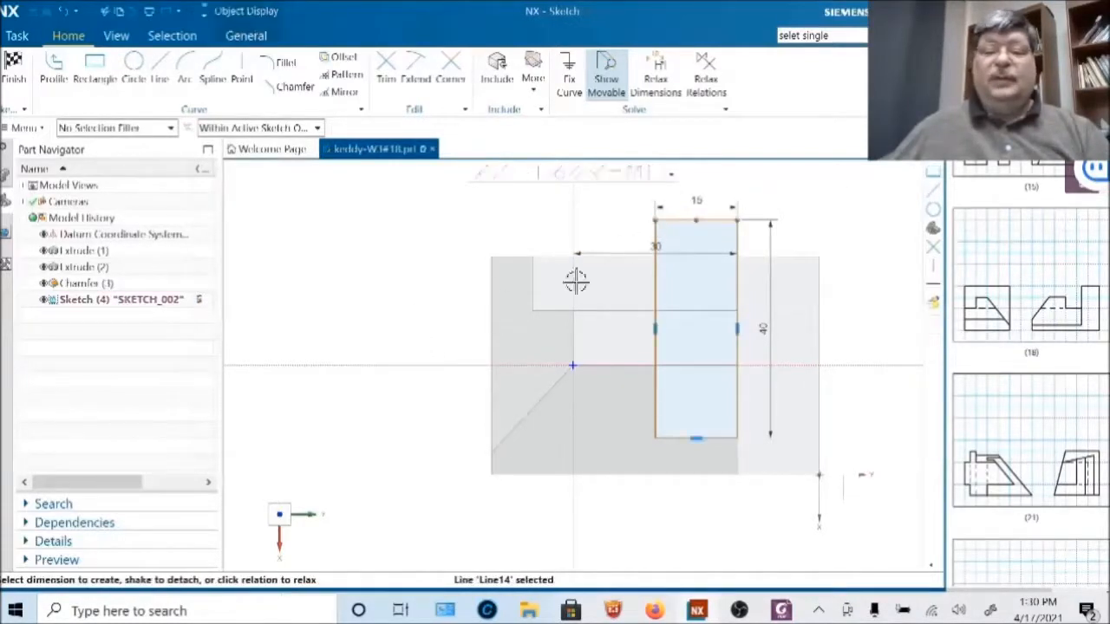
click(445, 364)
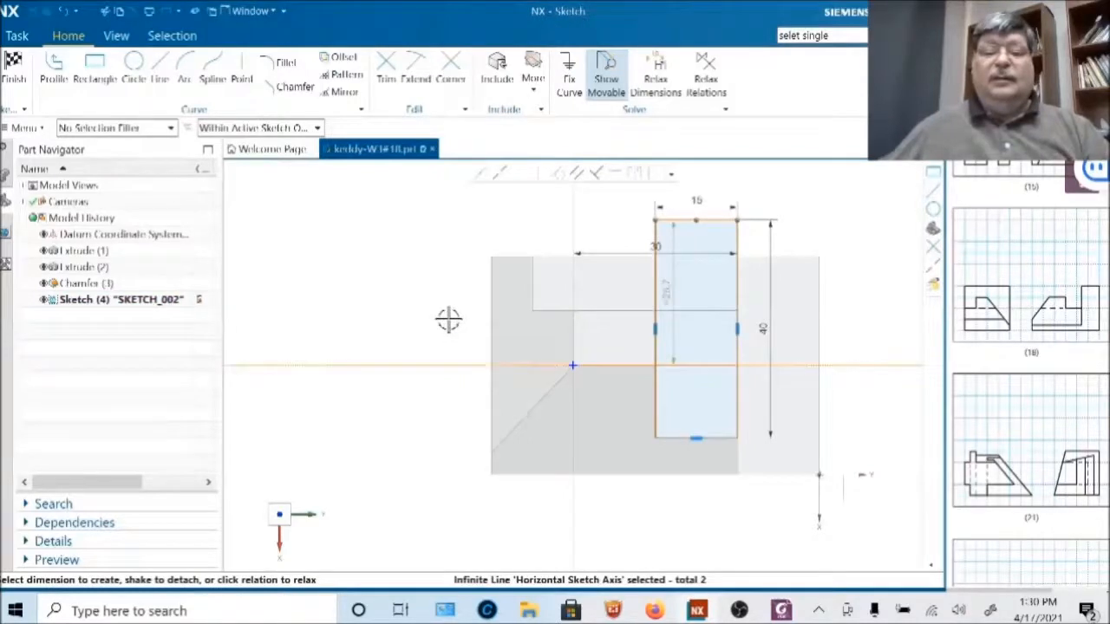
key(Escape)
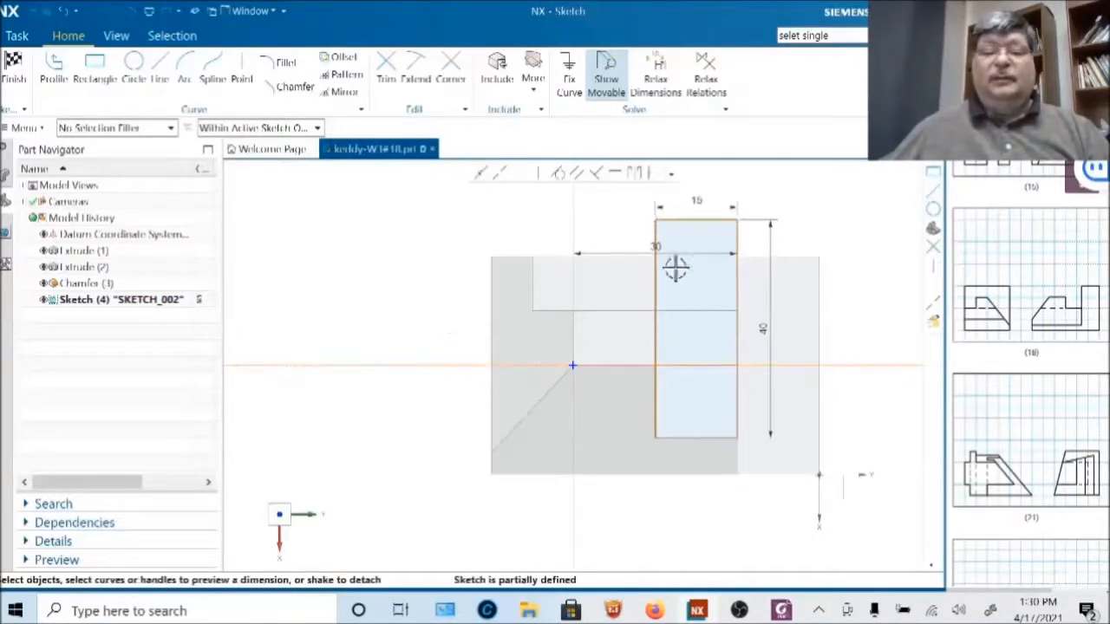
click(665, 219)
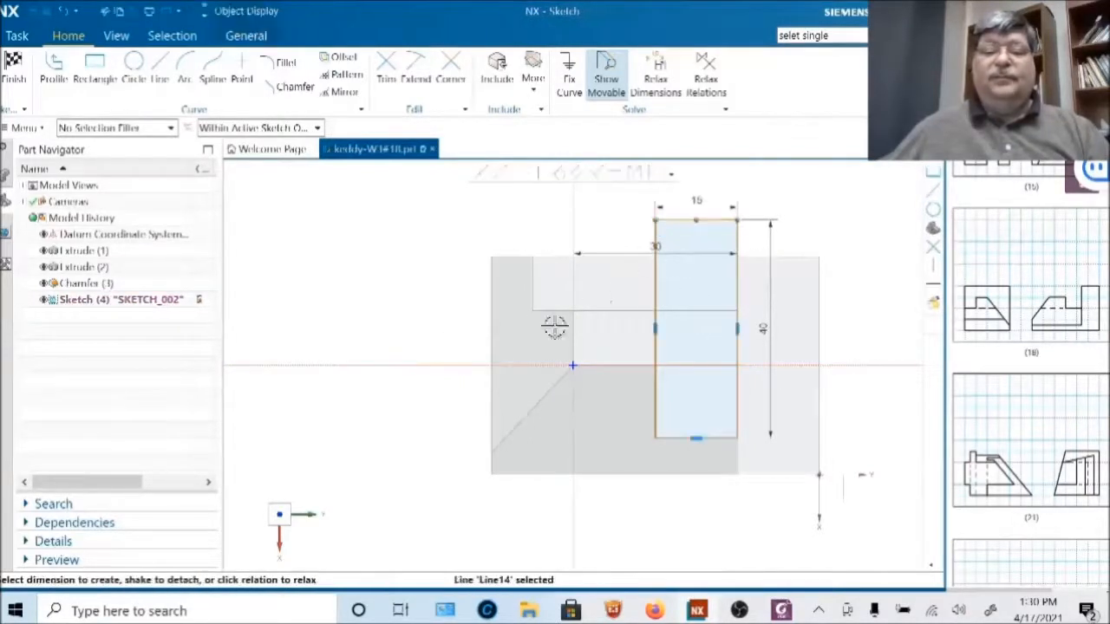
click(470, 365)
click(670, 349)
text(20)
key(Return)
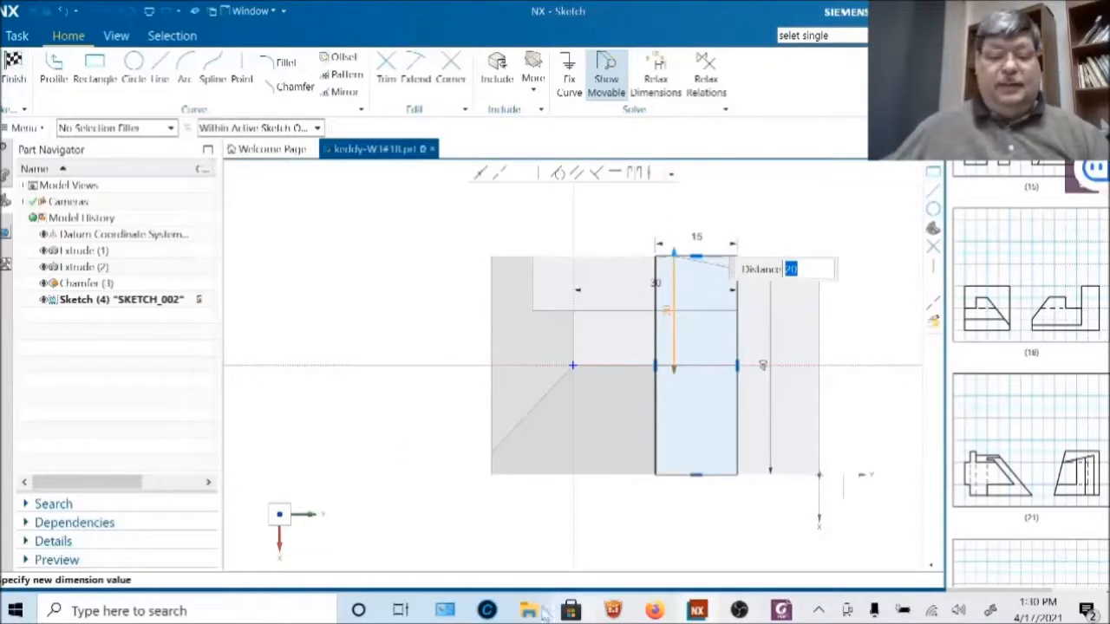
click(431, 521)
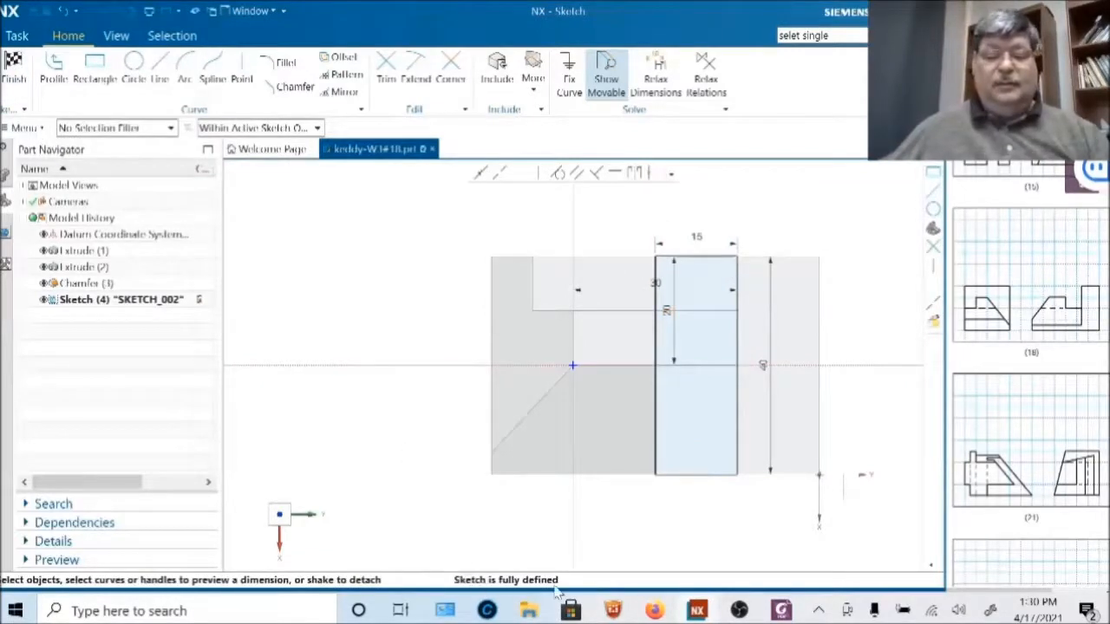
click(14, 69)
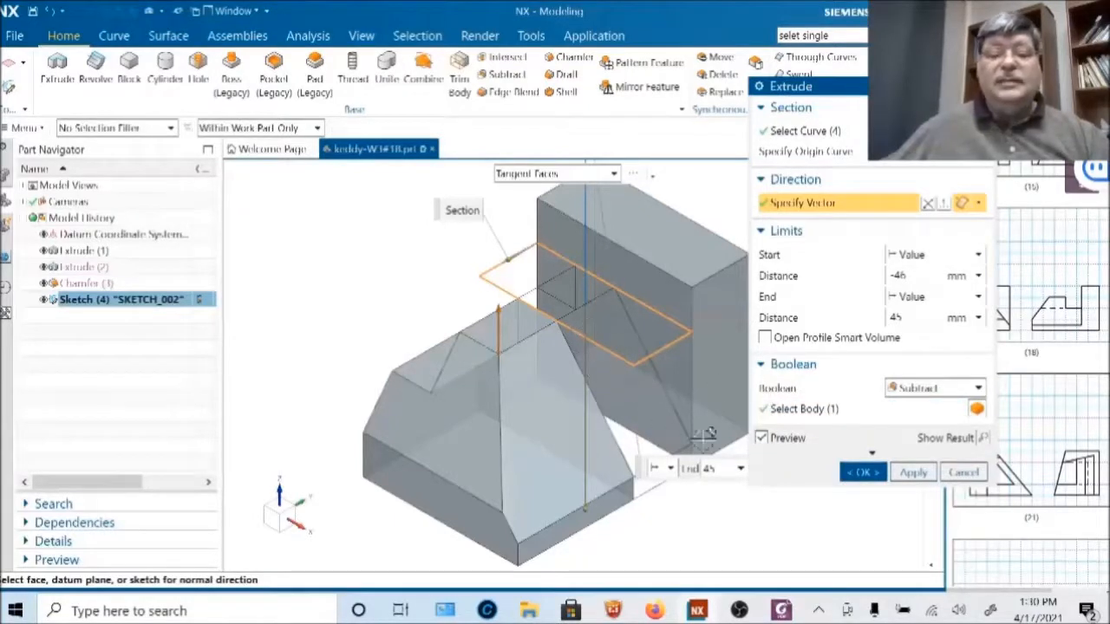
- Subtract the rectangle from the body by extruding it downward from 0 to 10 mm, cutting a step beside the tall block
drag(602, 504, 572, 305)
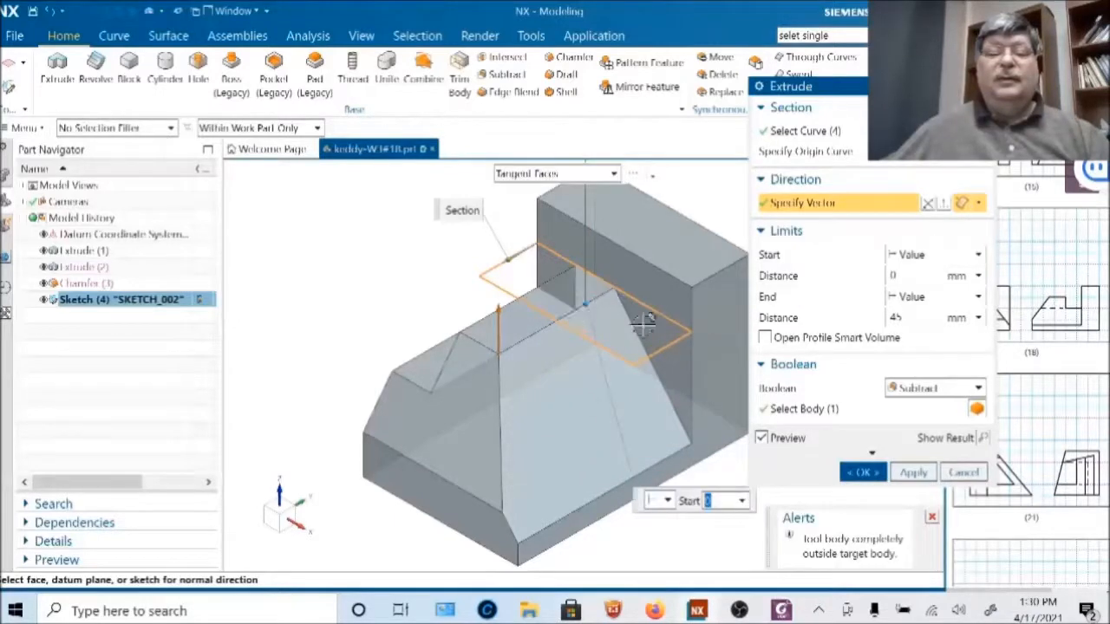
scroll(650, 338, down, 1)
scroll(646, 295, down, 1)
scroll(637, 264, down, 1)
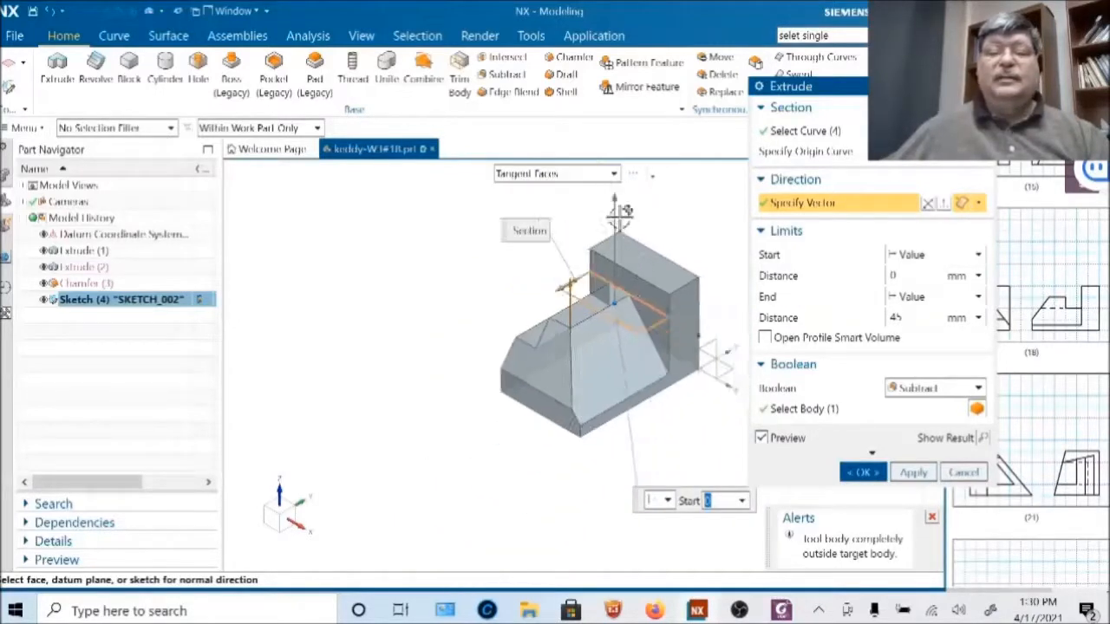
click(617, 215)
drag(617, 215, 675, 326)
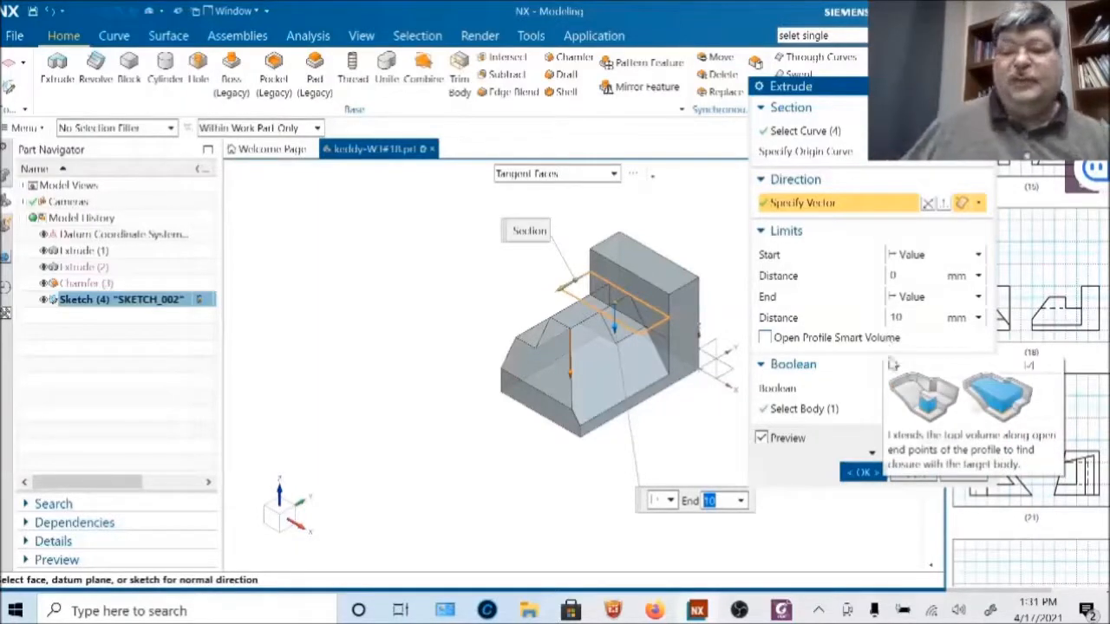
click(867, 476)
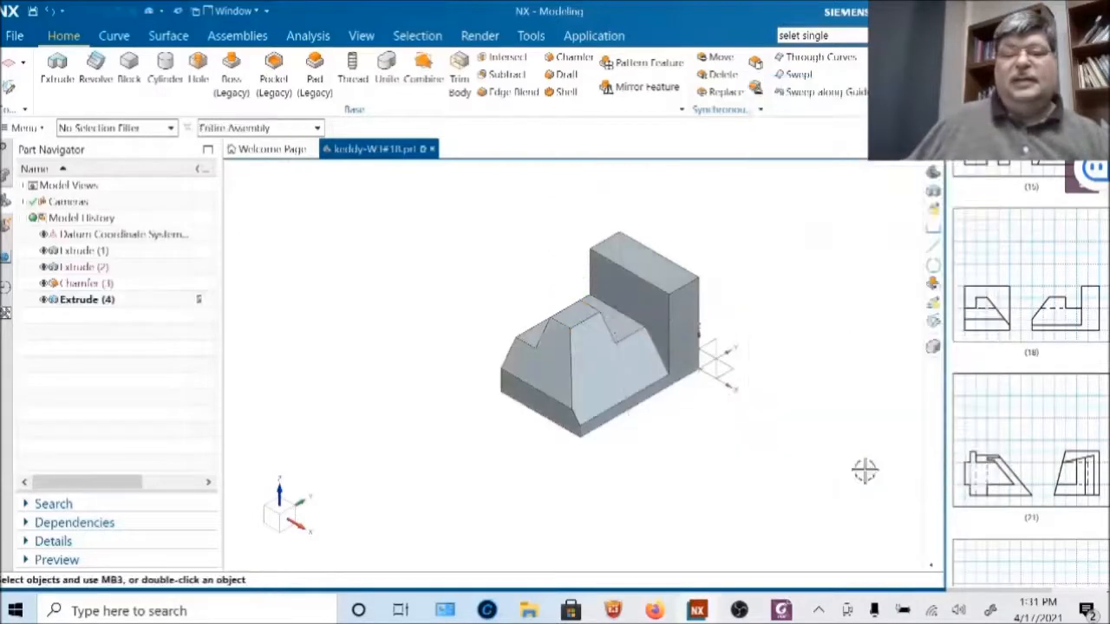
click(934, 174)
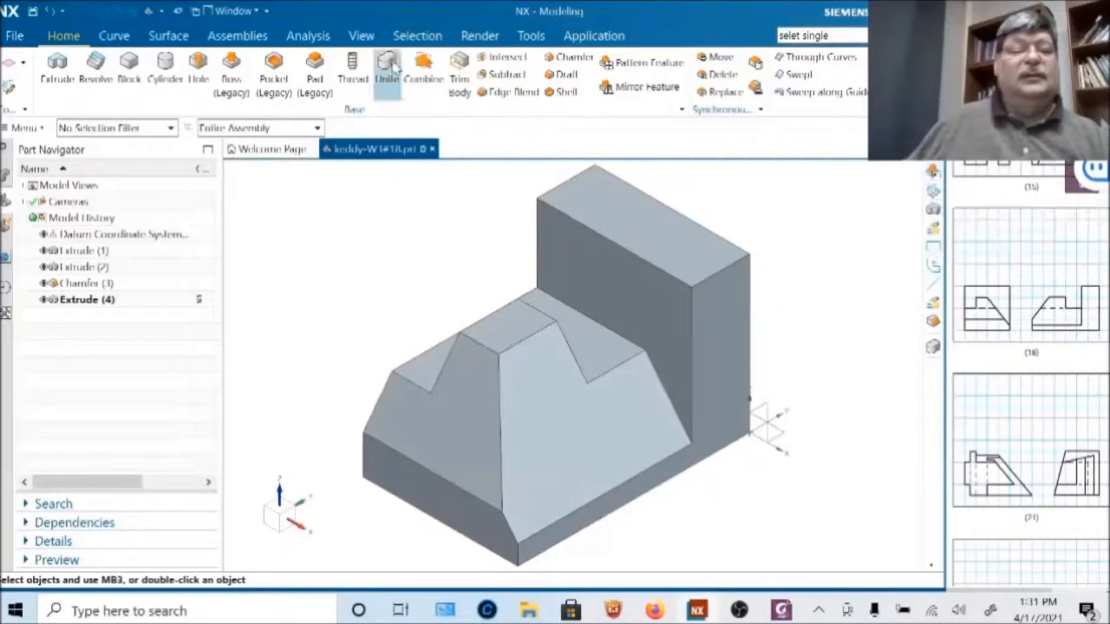
- Save the finished exercise 18 part file
click(33, 11)
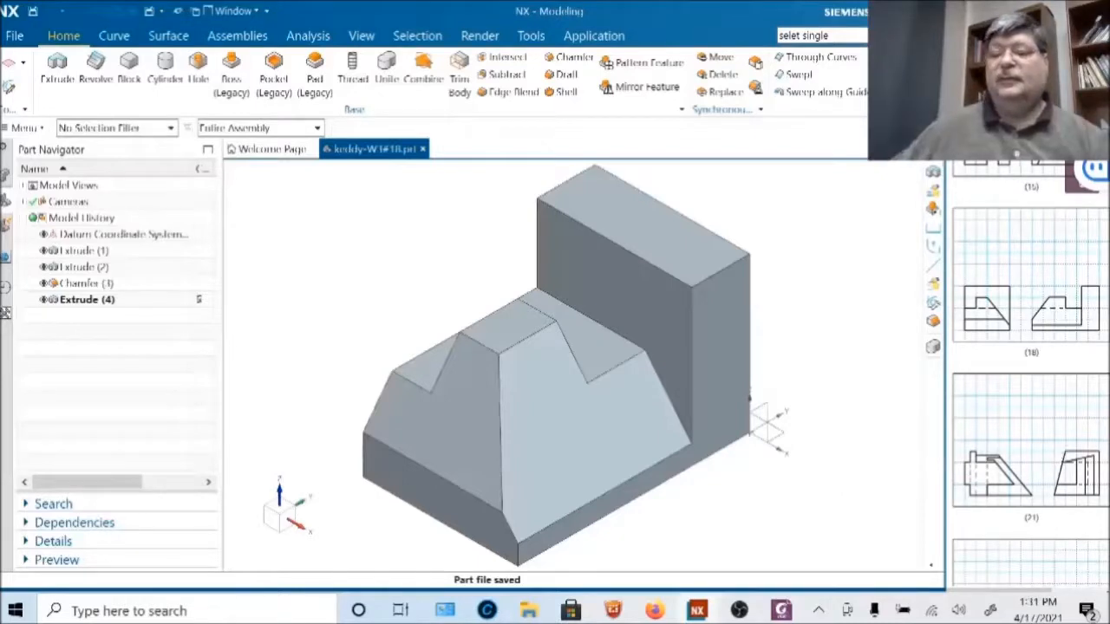
- Switch to the MECH100 textbook PDF, examine the drawings of exercises 19 to 24, and return to NX
click(1013, 411)
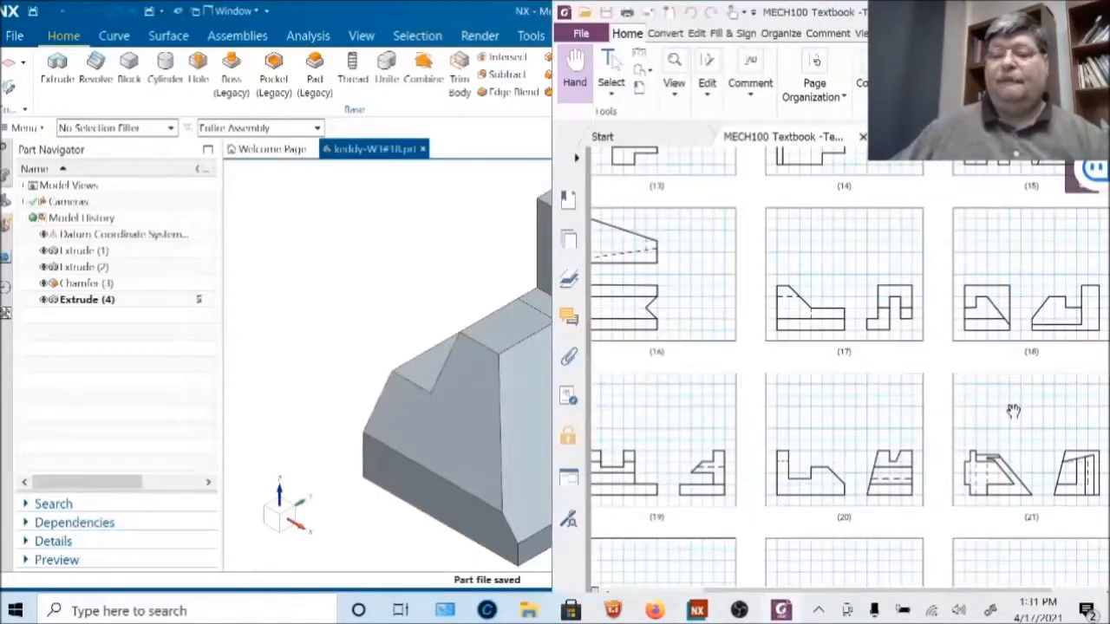
scroll(1013, 411, down, 1)
scroll(1013, 411, down, 7)
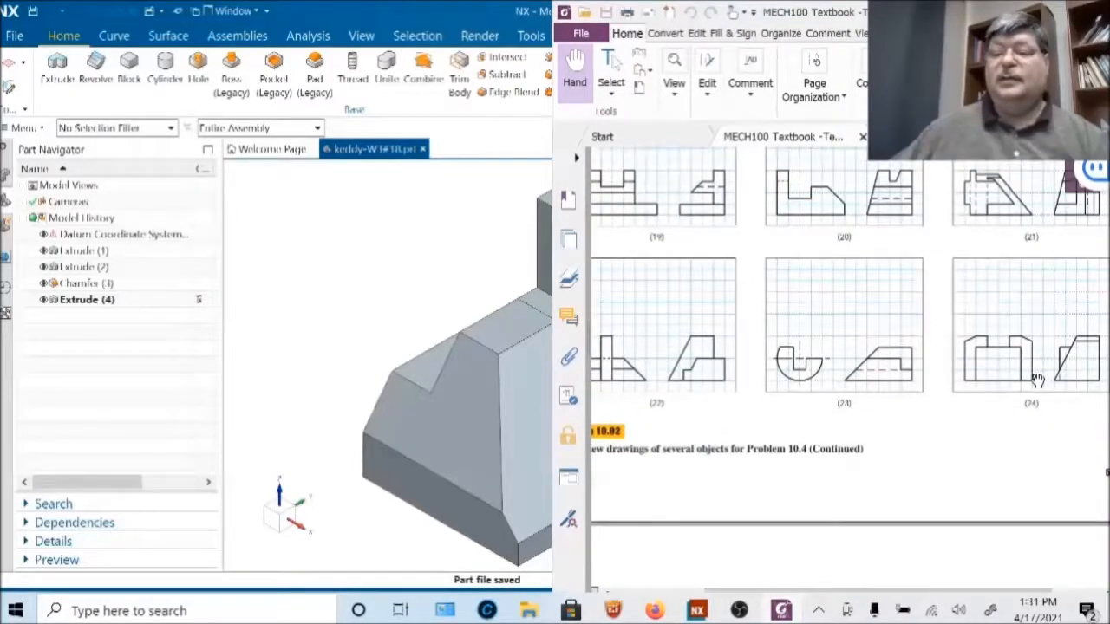
scroll(1035, 377, down, 1)
click(271, 243)
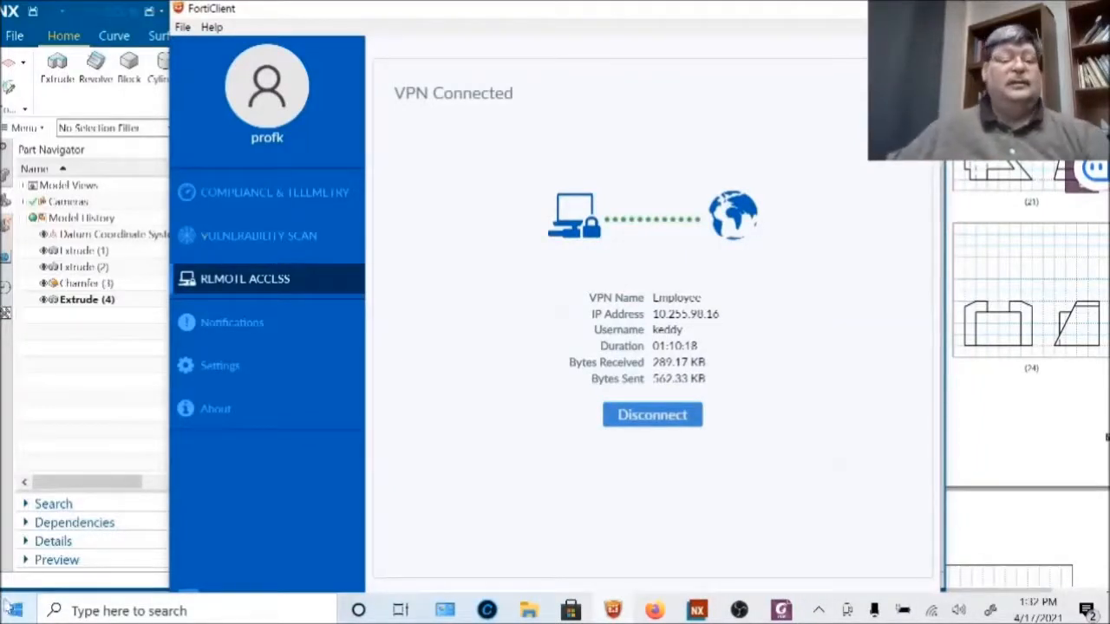
- Bring the NX part back to the front and open its file commands
click(64, 360)
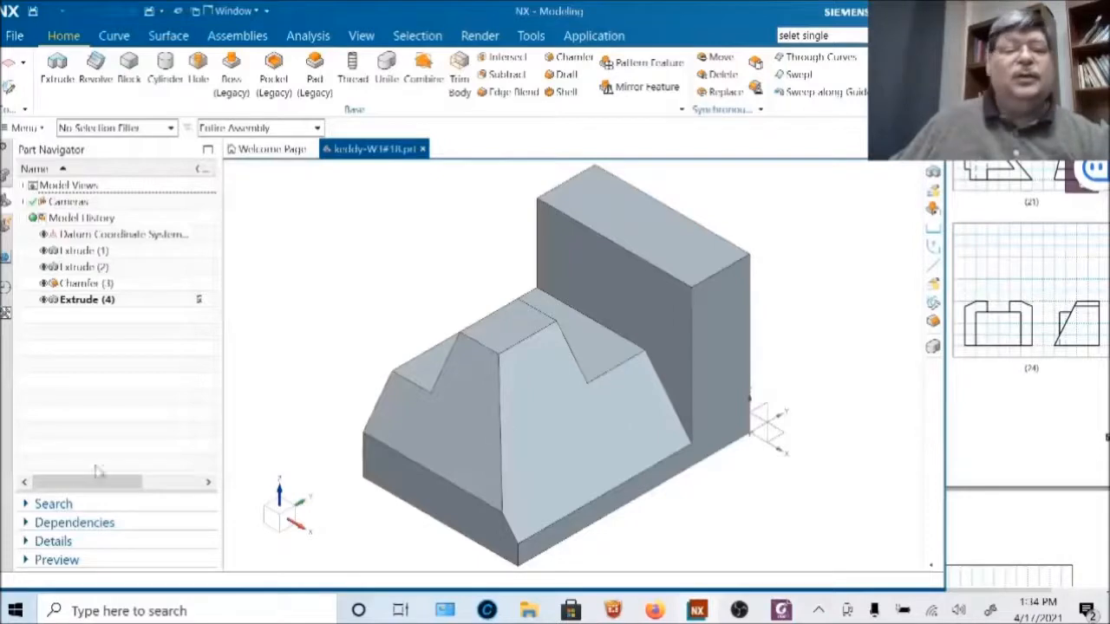
click(19, 38)
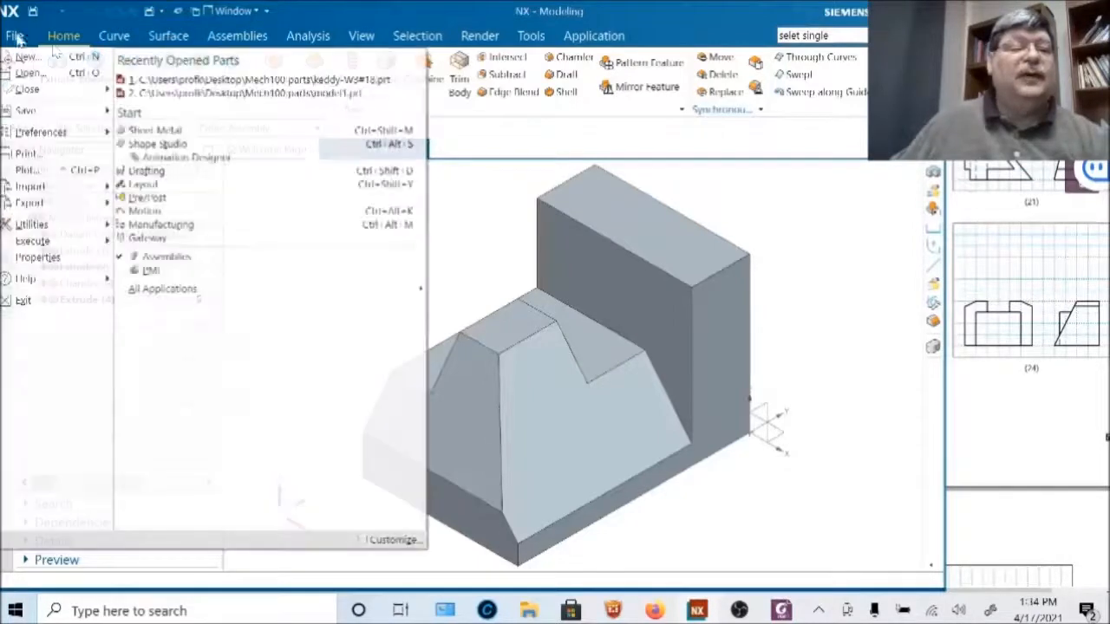